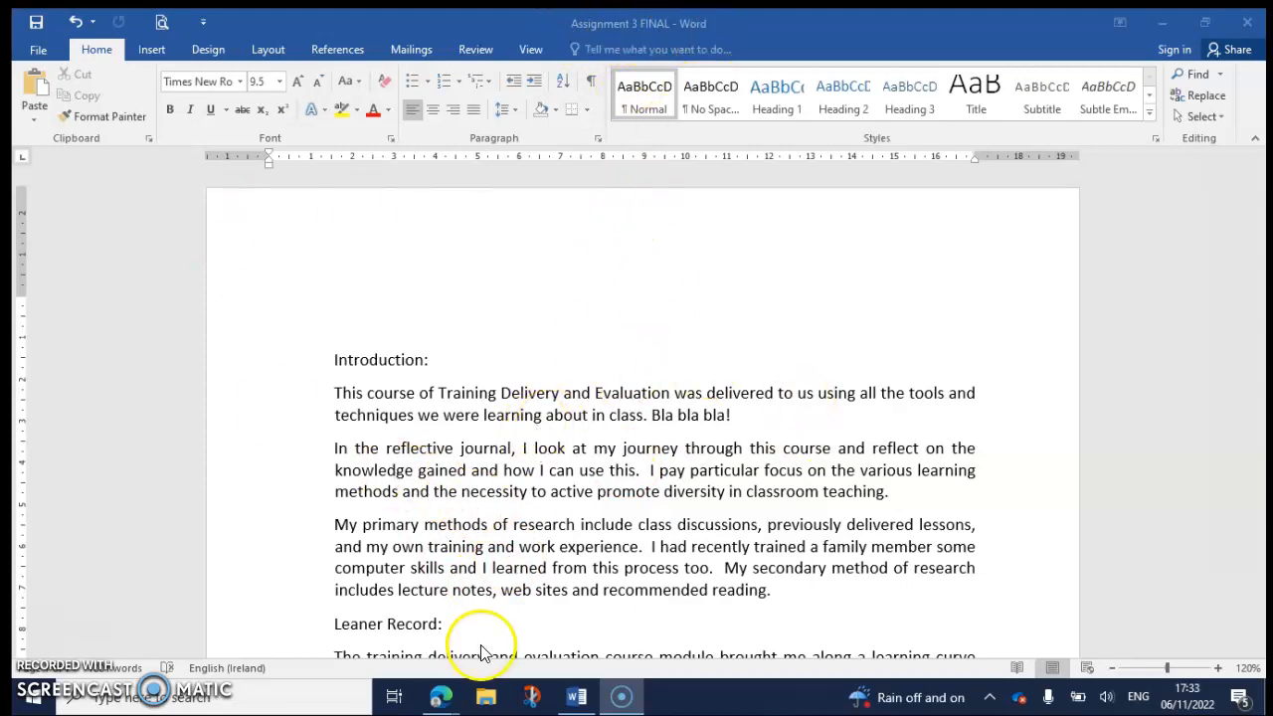
Look through the whole assignment from the Introduction to the Appendix I evaluation form and return to the beginning
scroll(568, 505, down, 12)
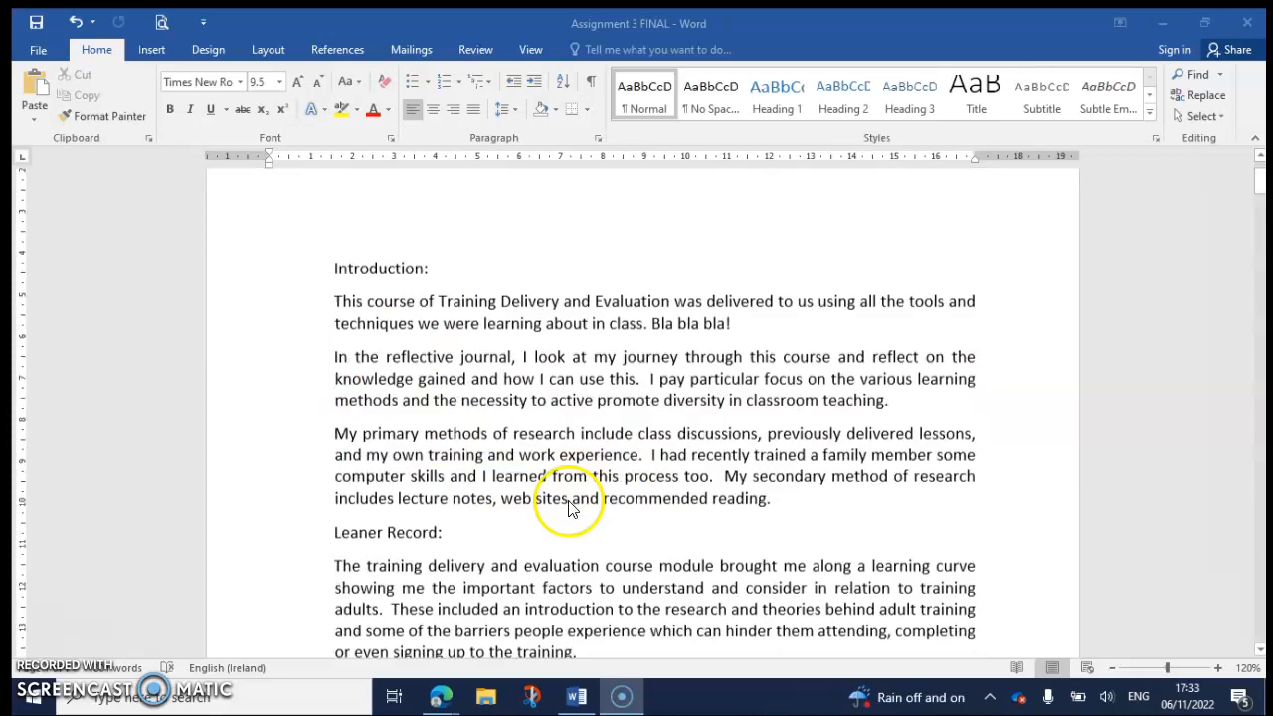
scroll(568, 505, down, 15)
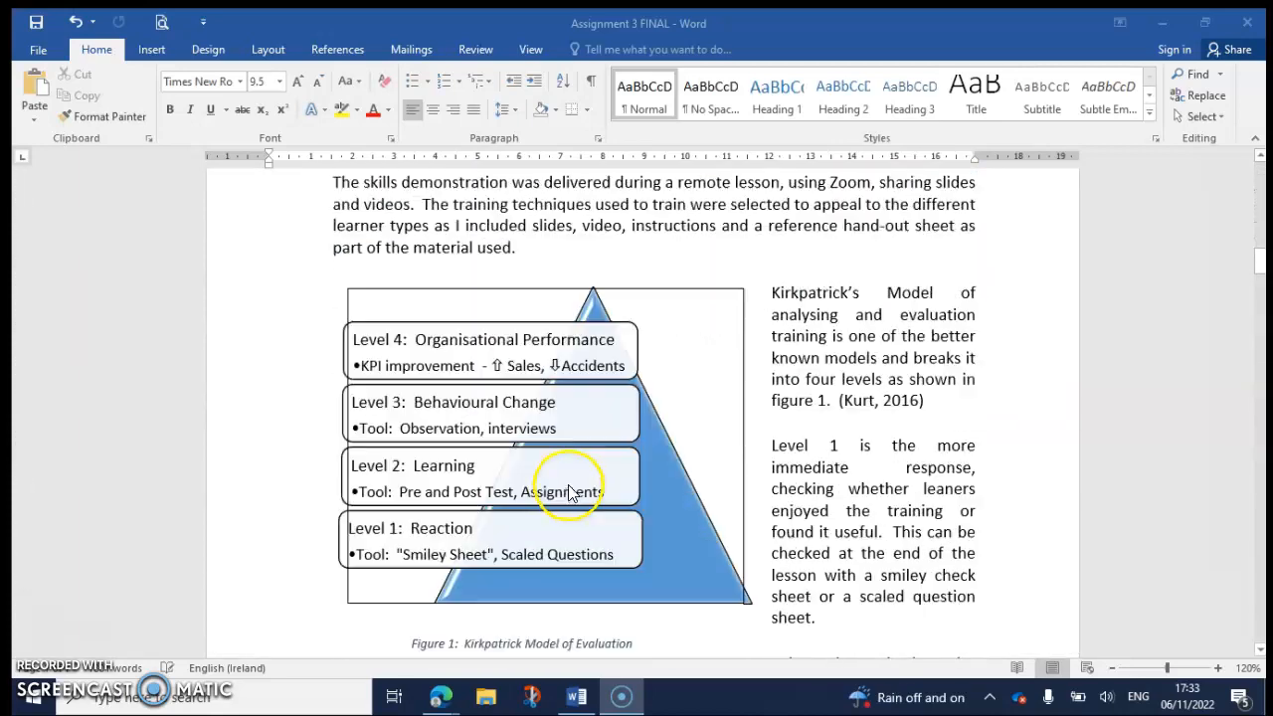
scroll(569, 493, down, 12)
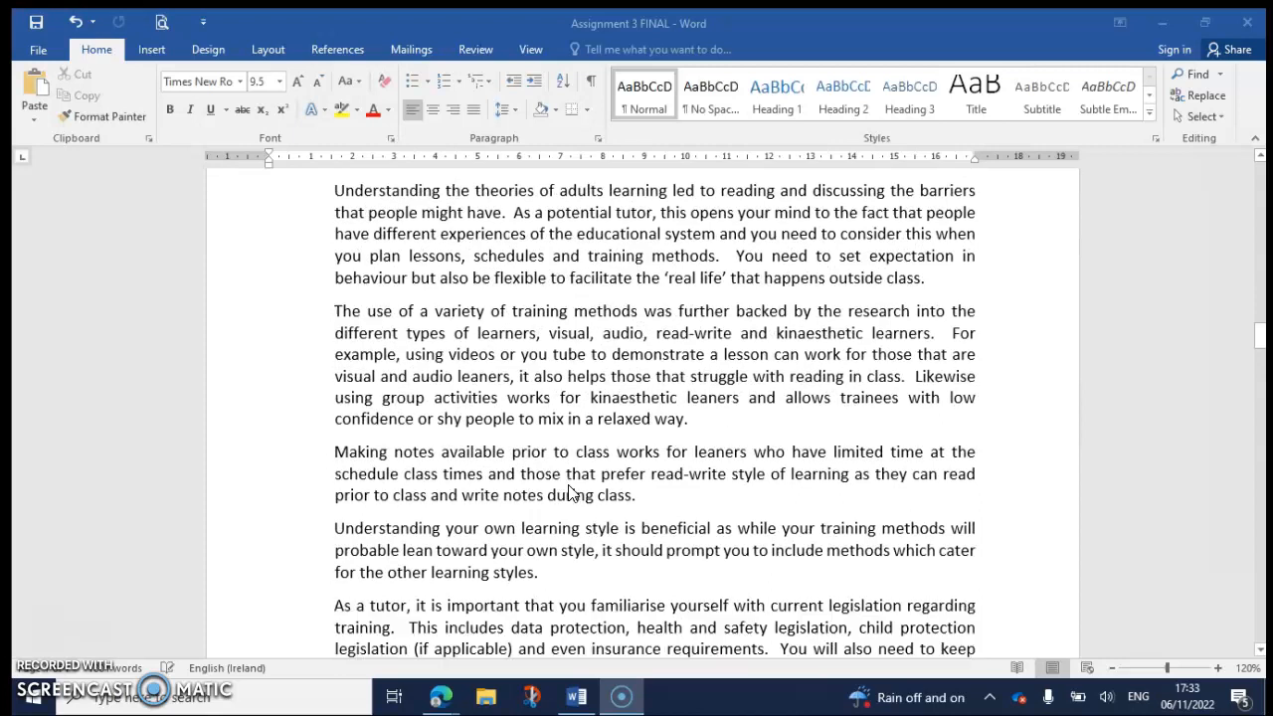
scroll(570, 492, down, 3)
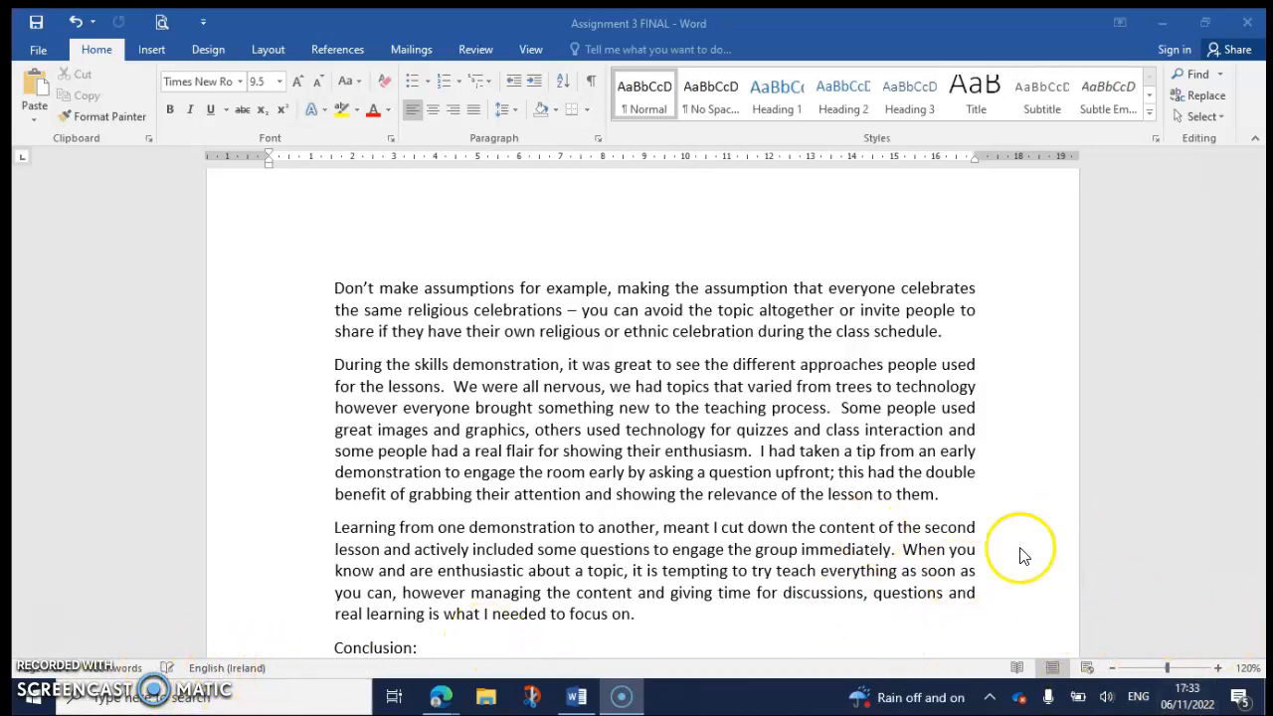
scroll(1046, 583, down, 10)
scroll(1013, 539, down, 15)
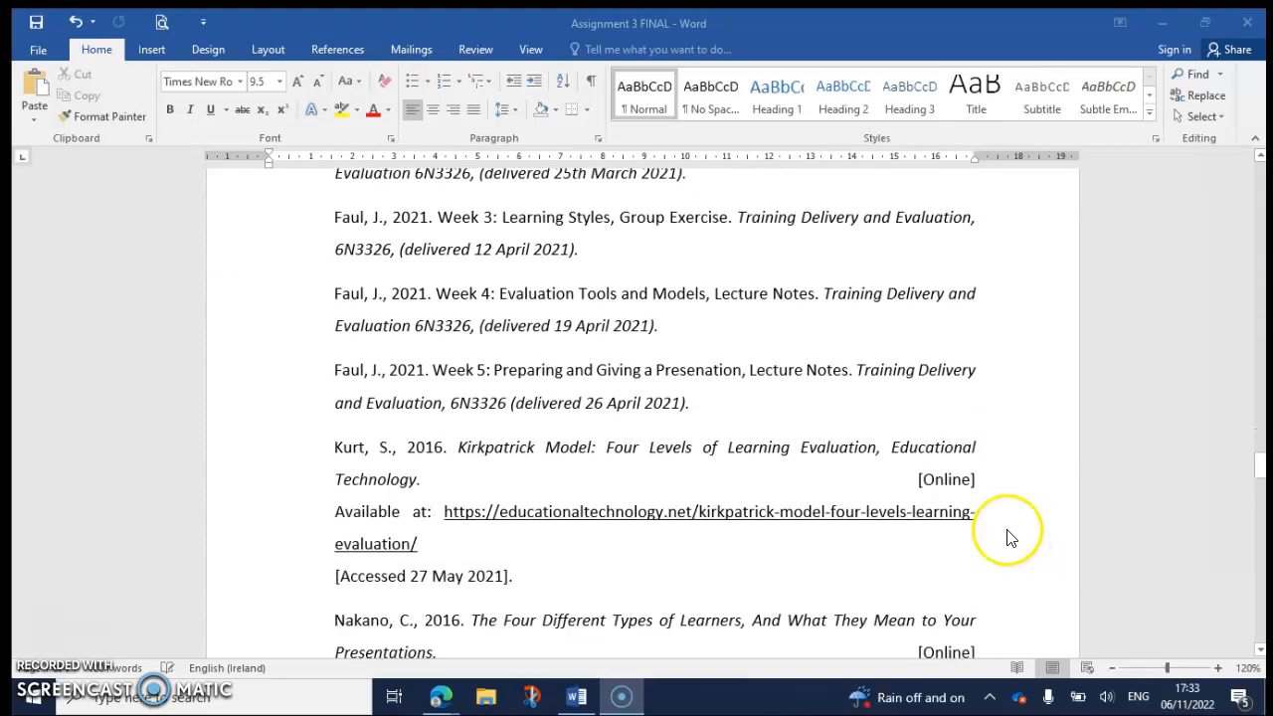
scroll(1011, 538, down, 8)
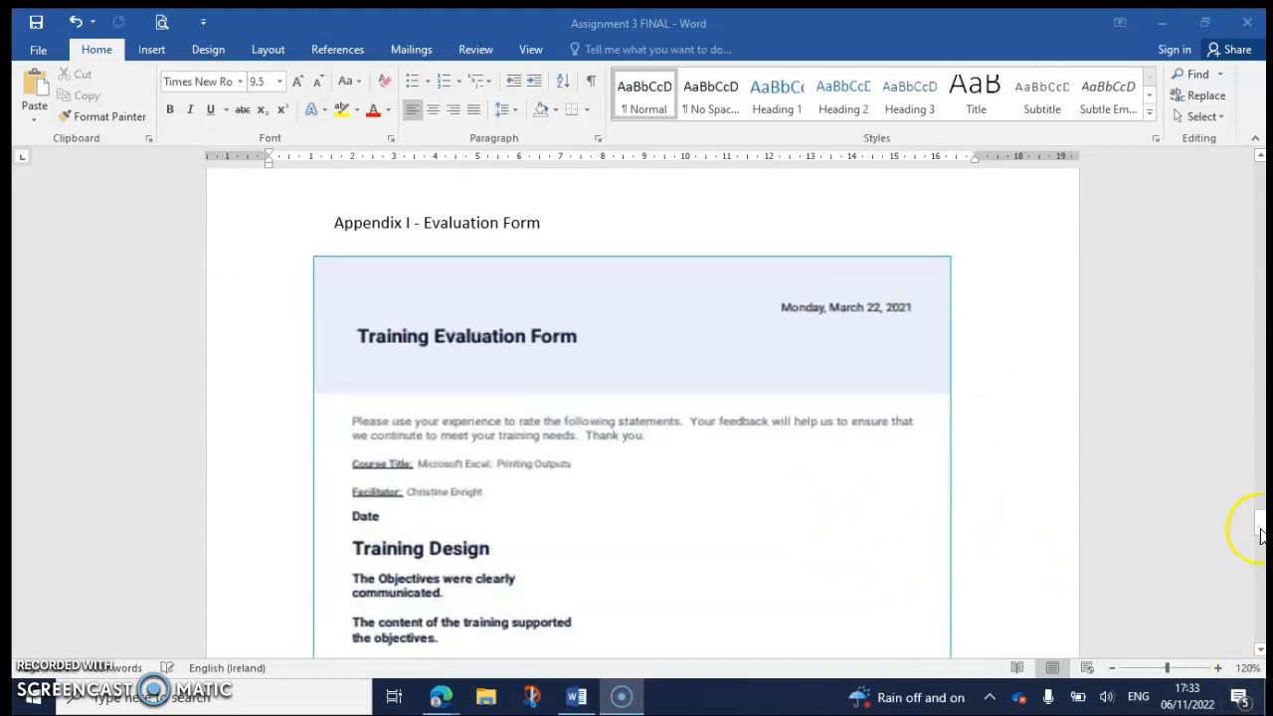
drag(1261, 536, 1262, 174)
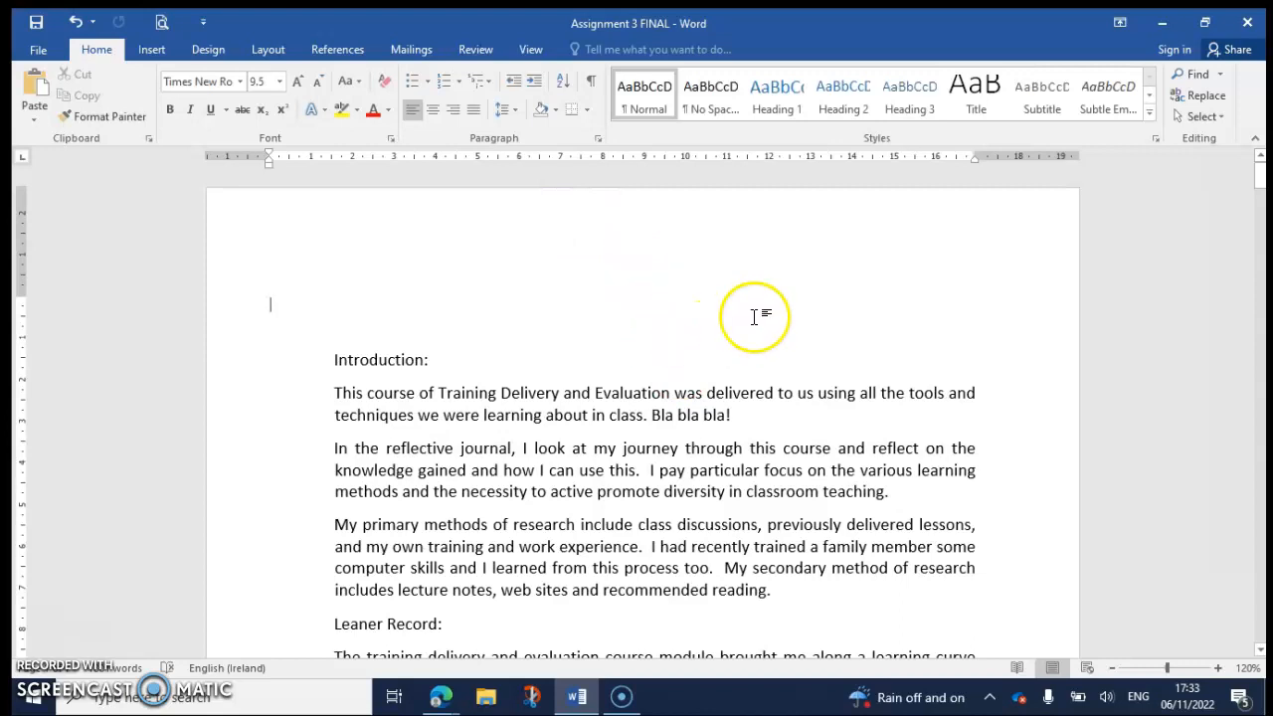
Locate the section titles Introduction, Leaner Record, Skills Demonstration Evaluation and Reflective Journal in the assignment
click(691, 415)
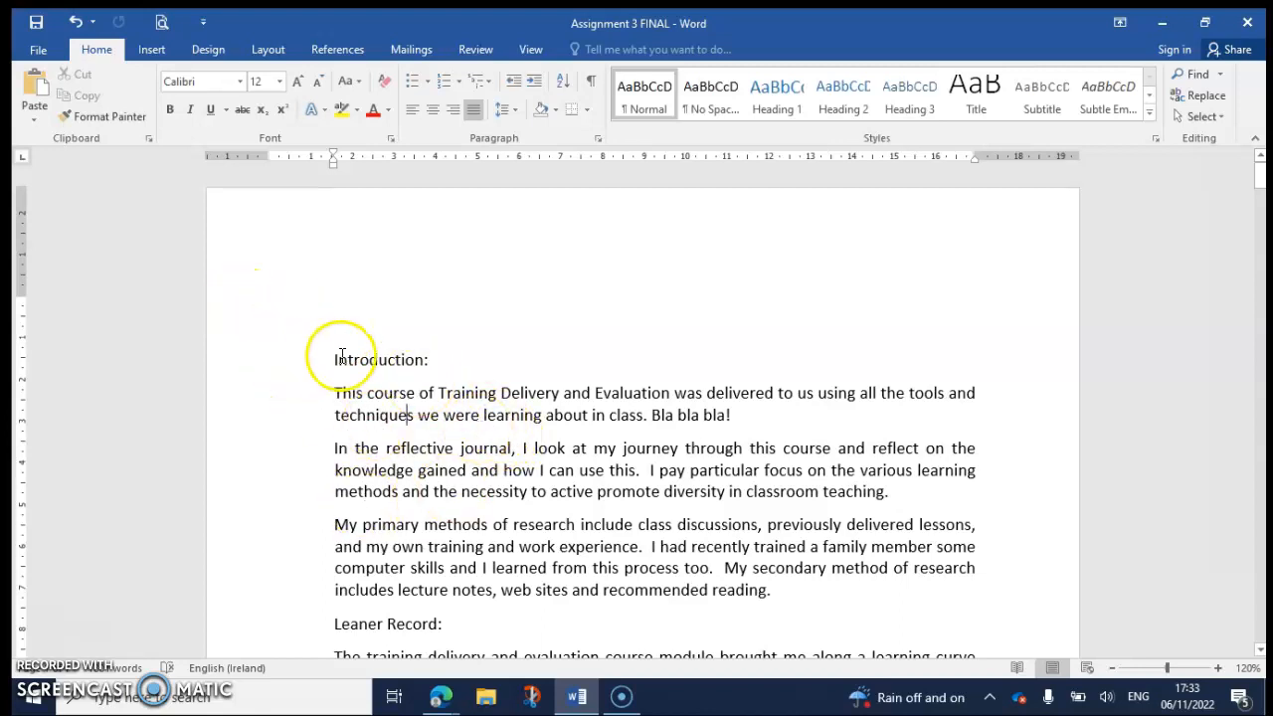
scroll(342, 568, down, 2)
click(360, 512)
scroll(507, 574, down, 10)
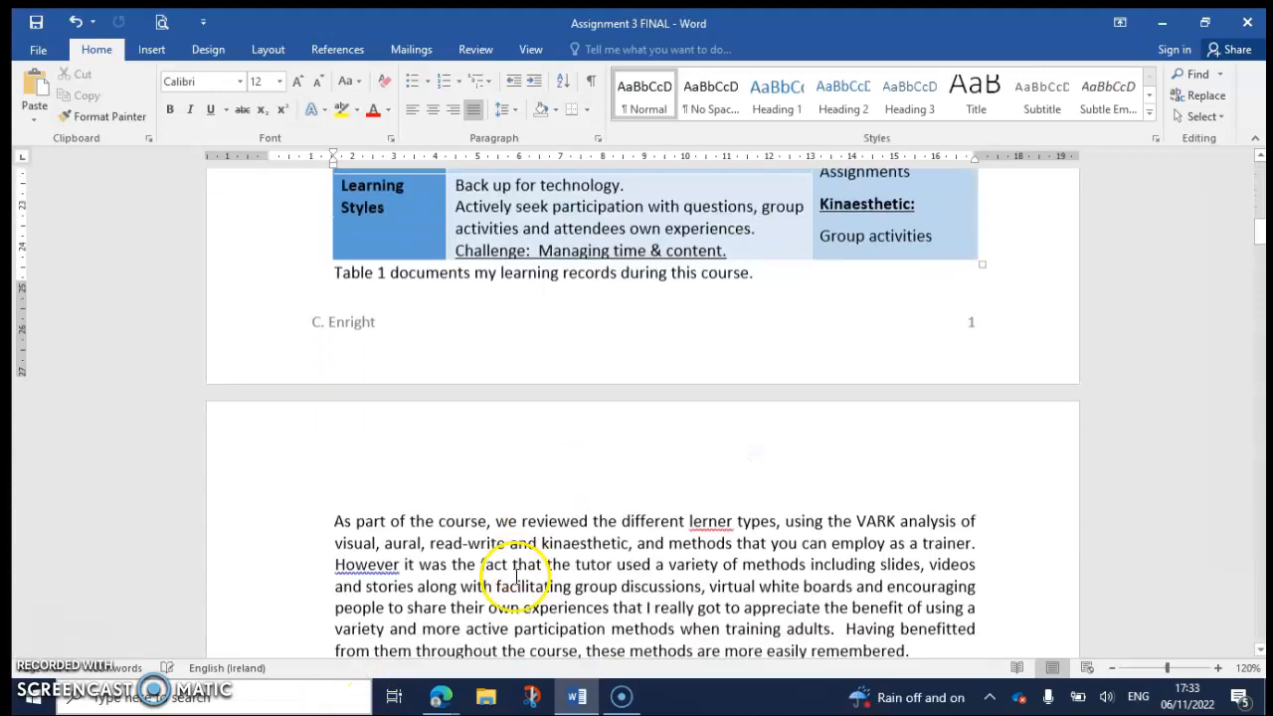
scroll(515, 577, down, 4)
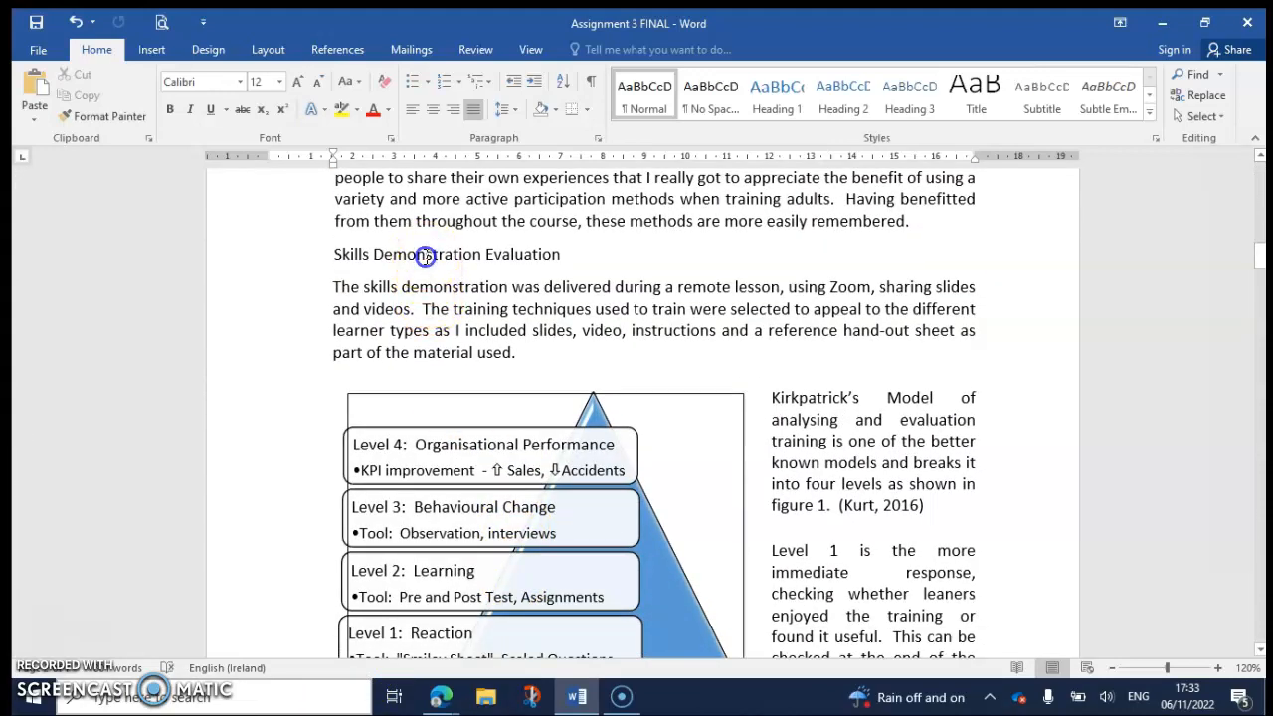
scroll(577, 497, down, 14)
scroll(582, 505, down, 7)
click(409, 294)
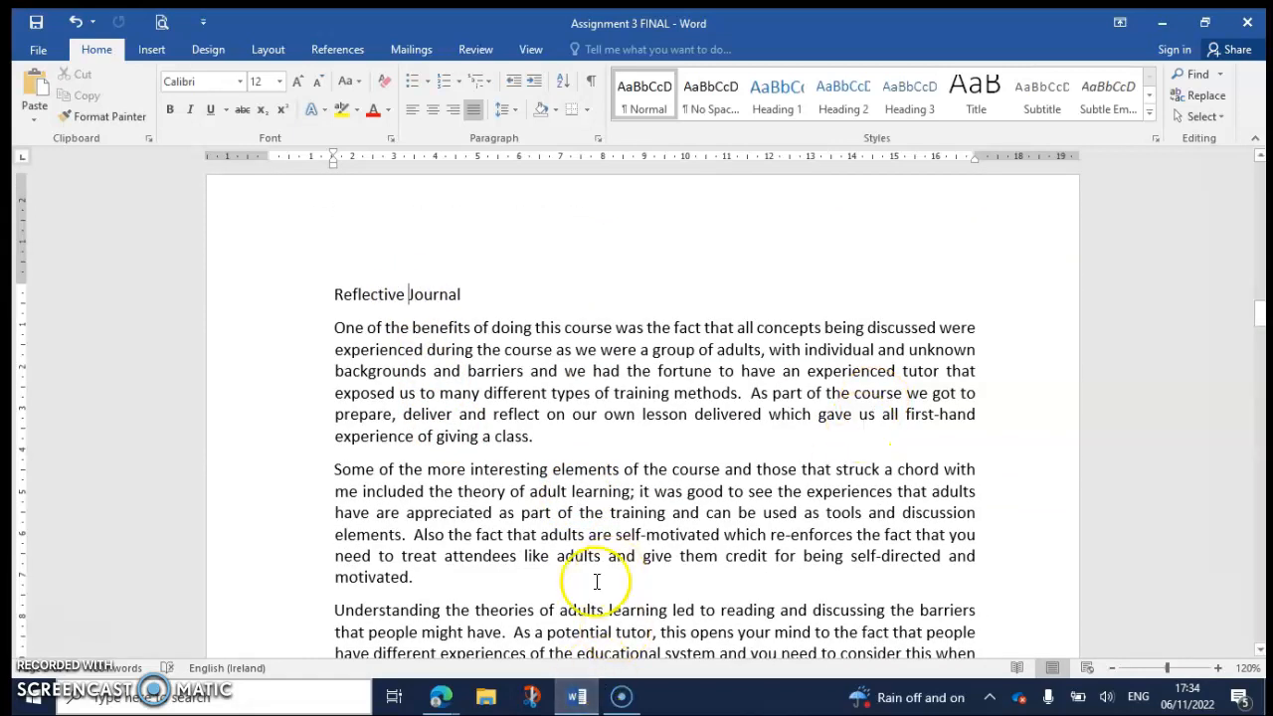
Locate the Conclusion, Bibliography, Appendix I and Appendix II titles, then return to the start of the document
scroll(594, 588, down, 12)
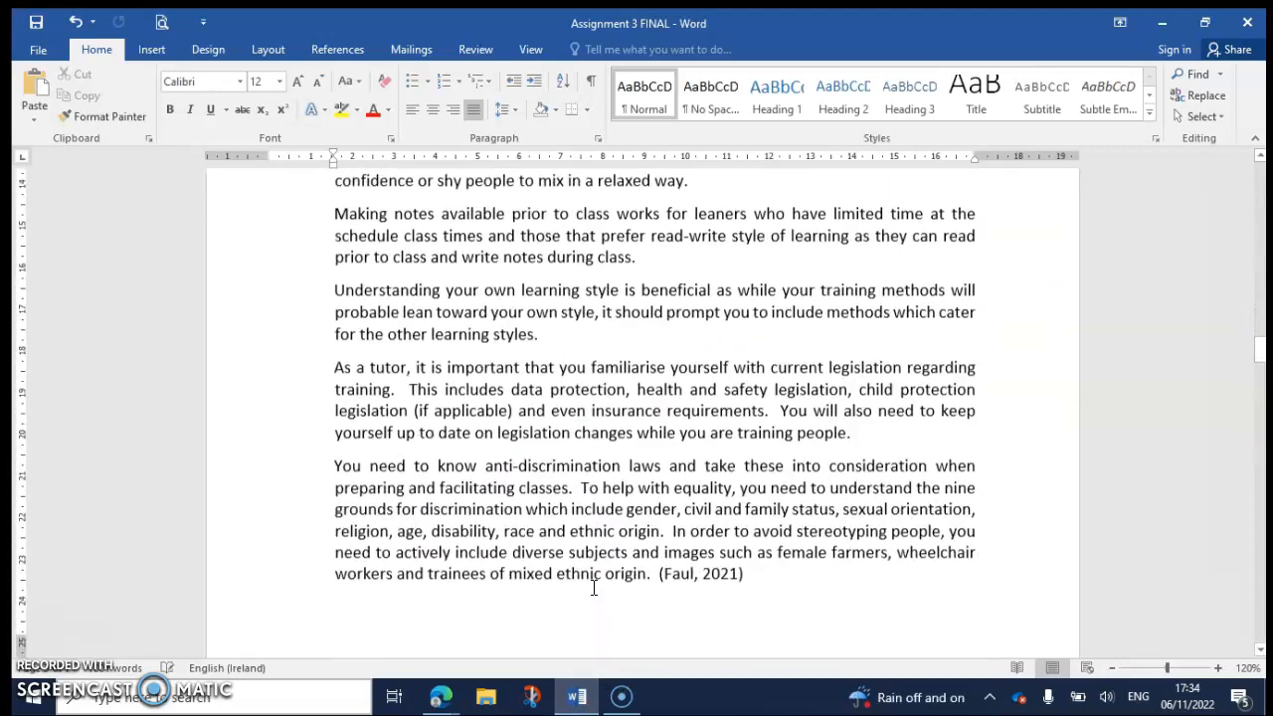
scroll(568, 557, up, 5)
scroll(565, 534, down, 20)
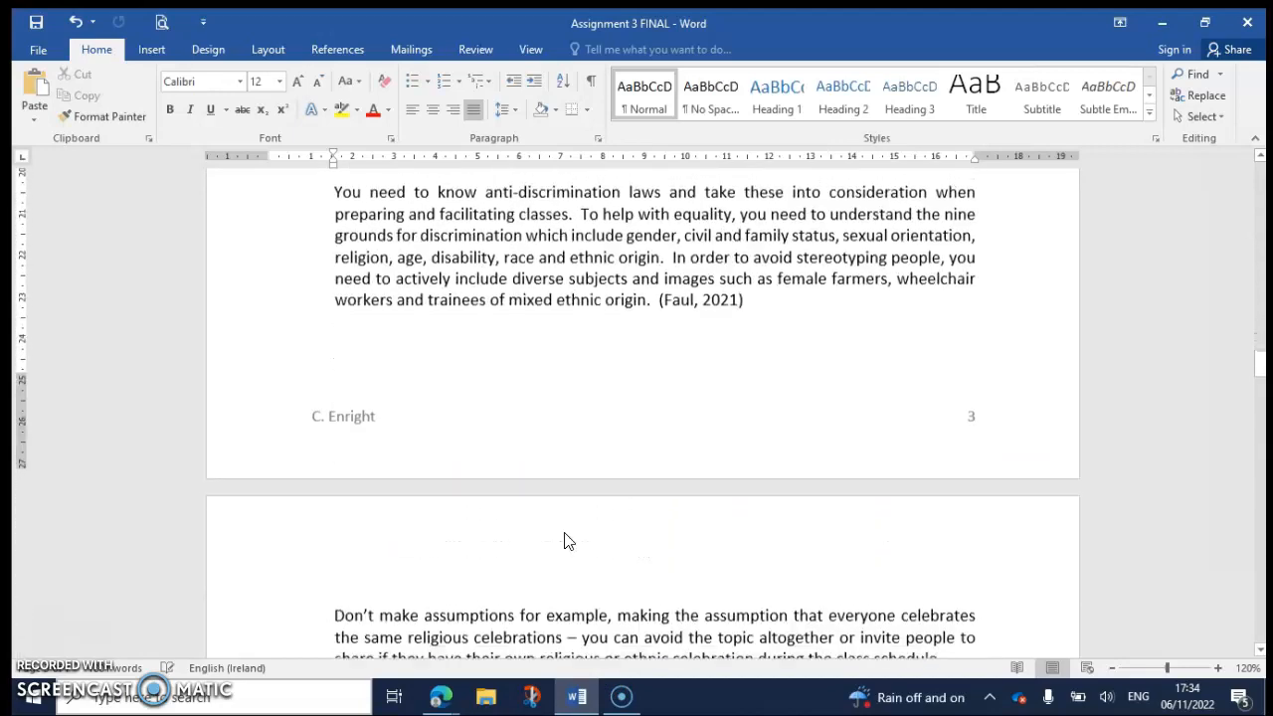
scroll(565, 534, down, 3)
click(366, 324)
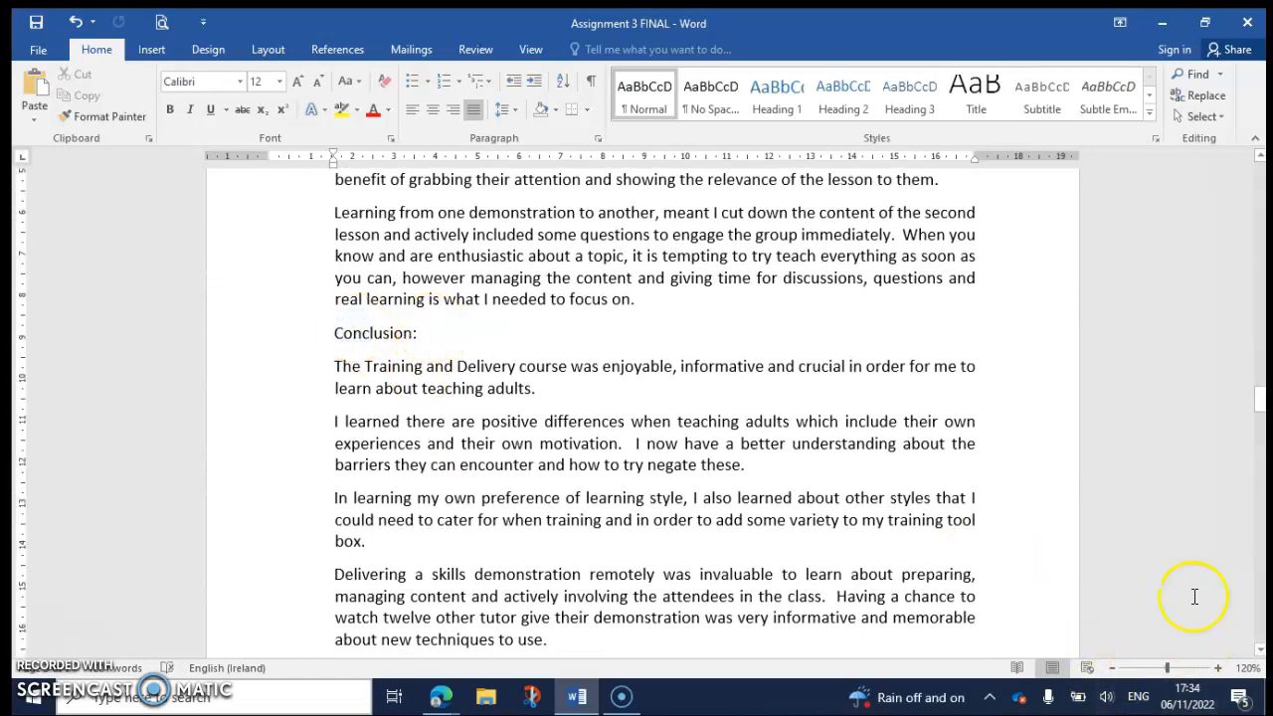
scroll(511, 554, down, 12)
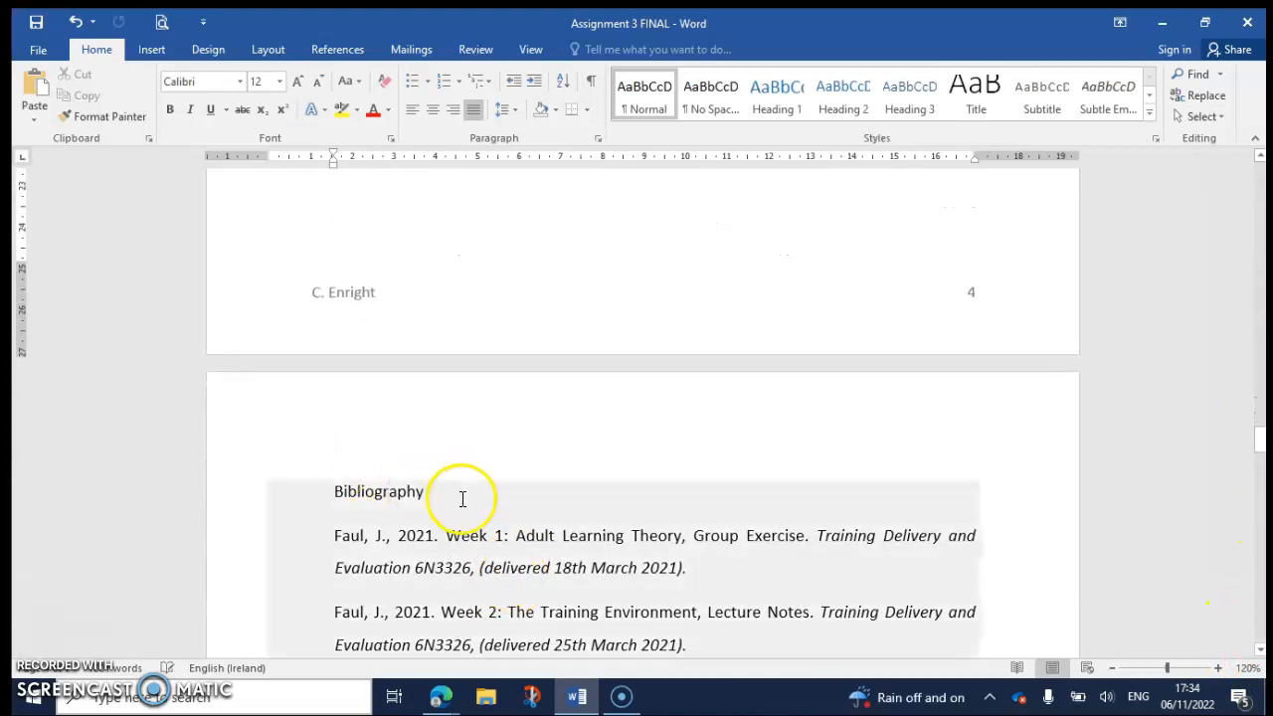
scroll(715, 556, down, 20)
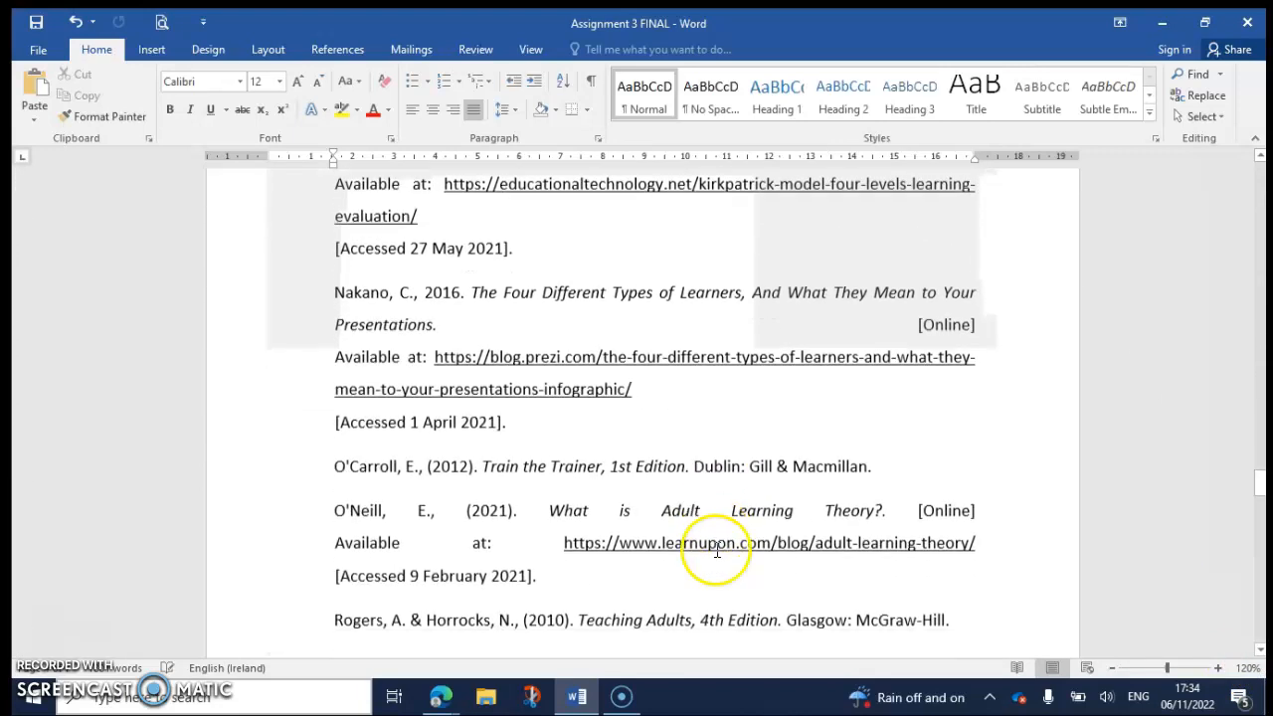
scroll(716, 556, down, 15)
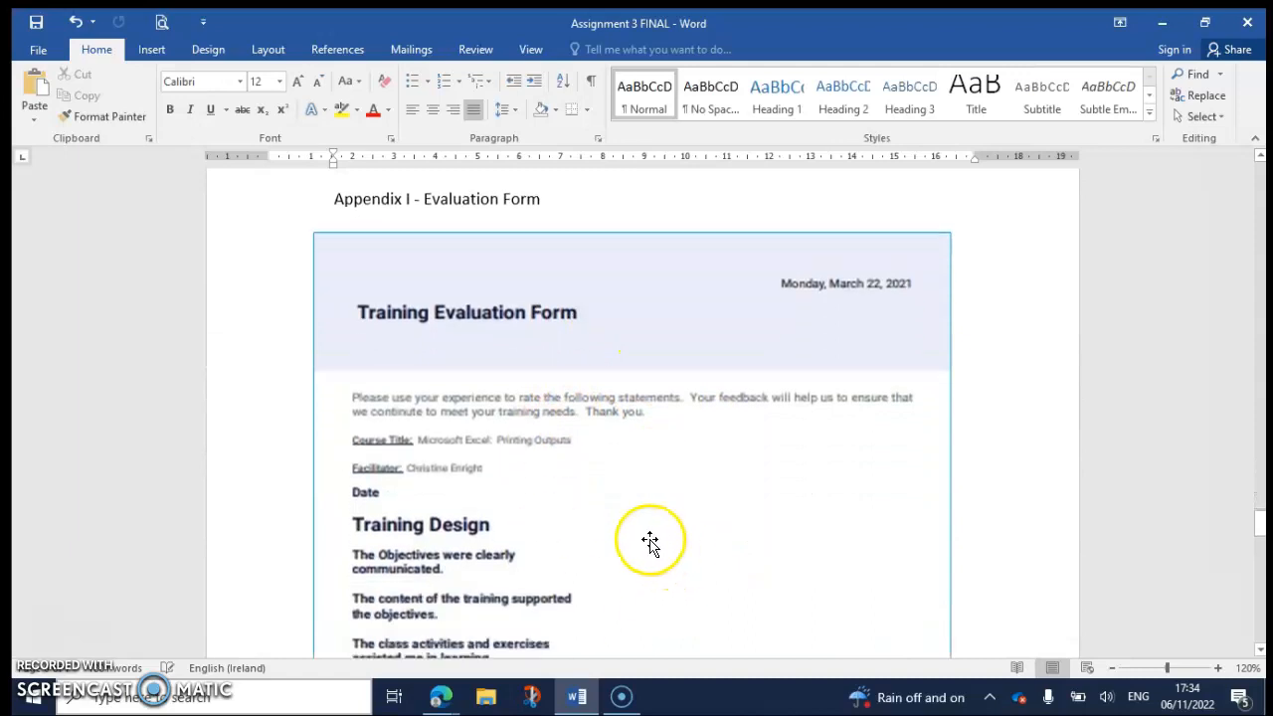
scroll(648, 539, down, 12)
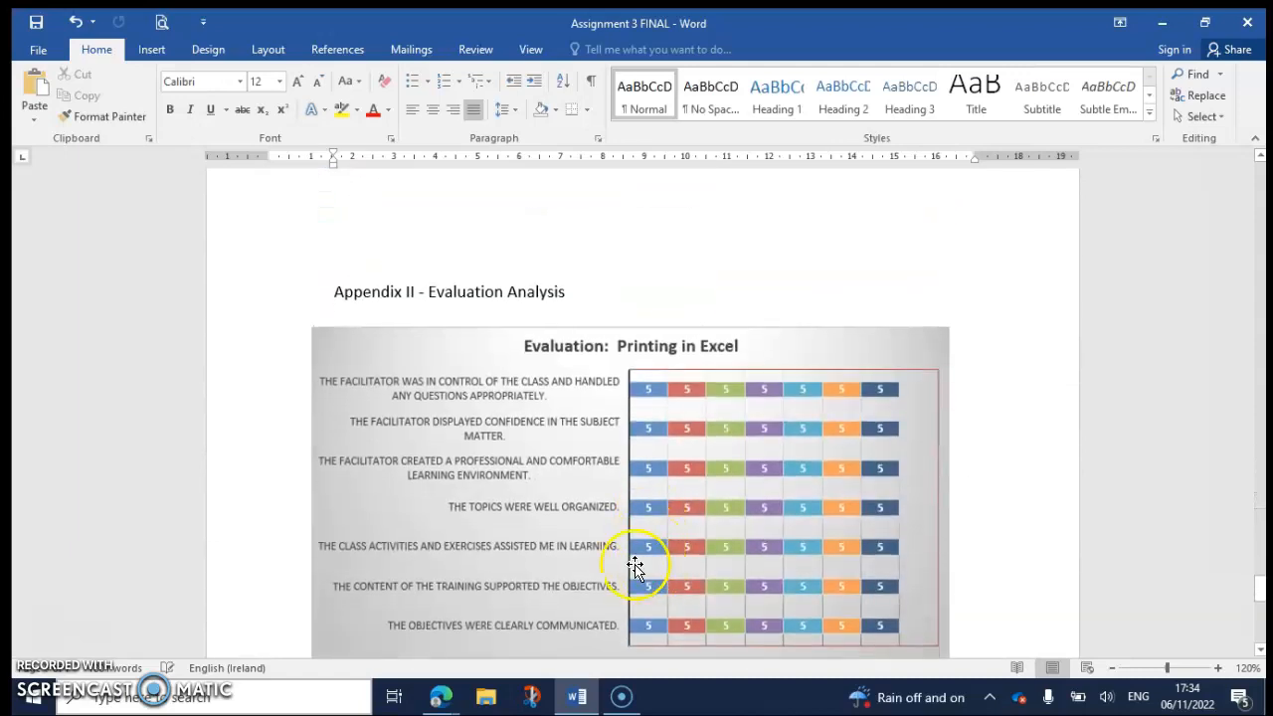
drag(1262, 594, 1244, 149)
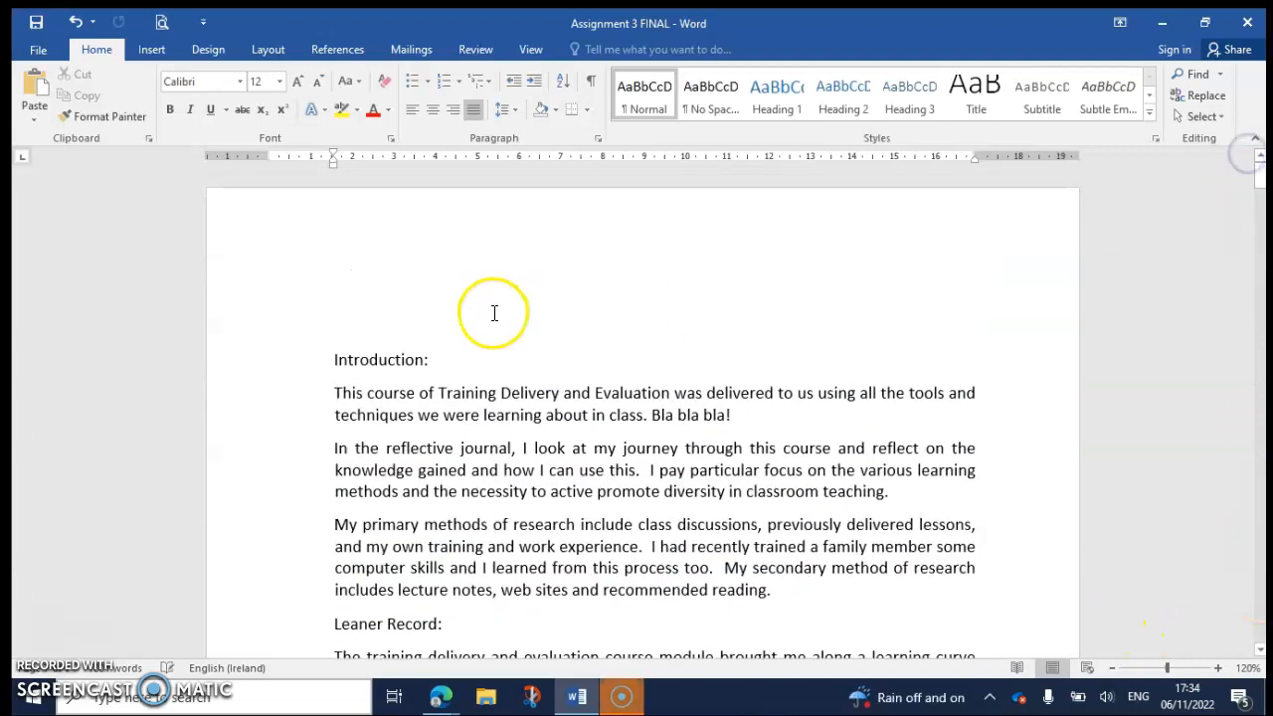
click(432, 319)
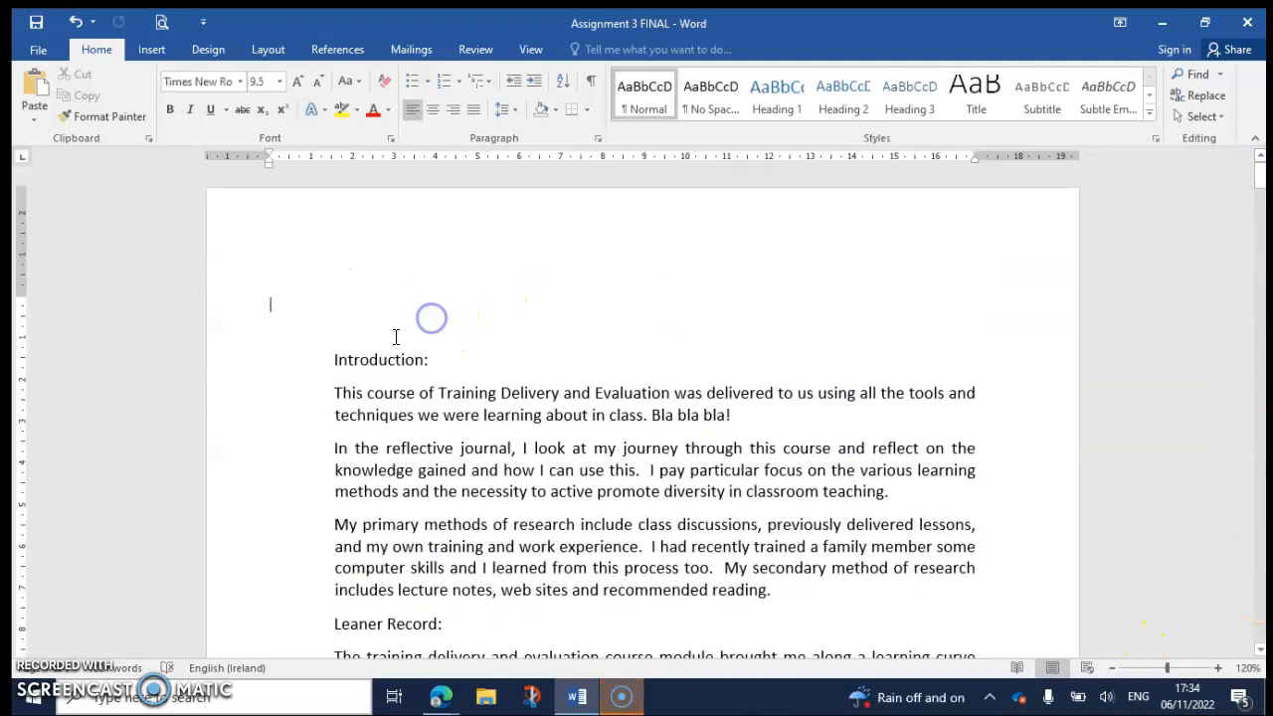
click(152, 52)
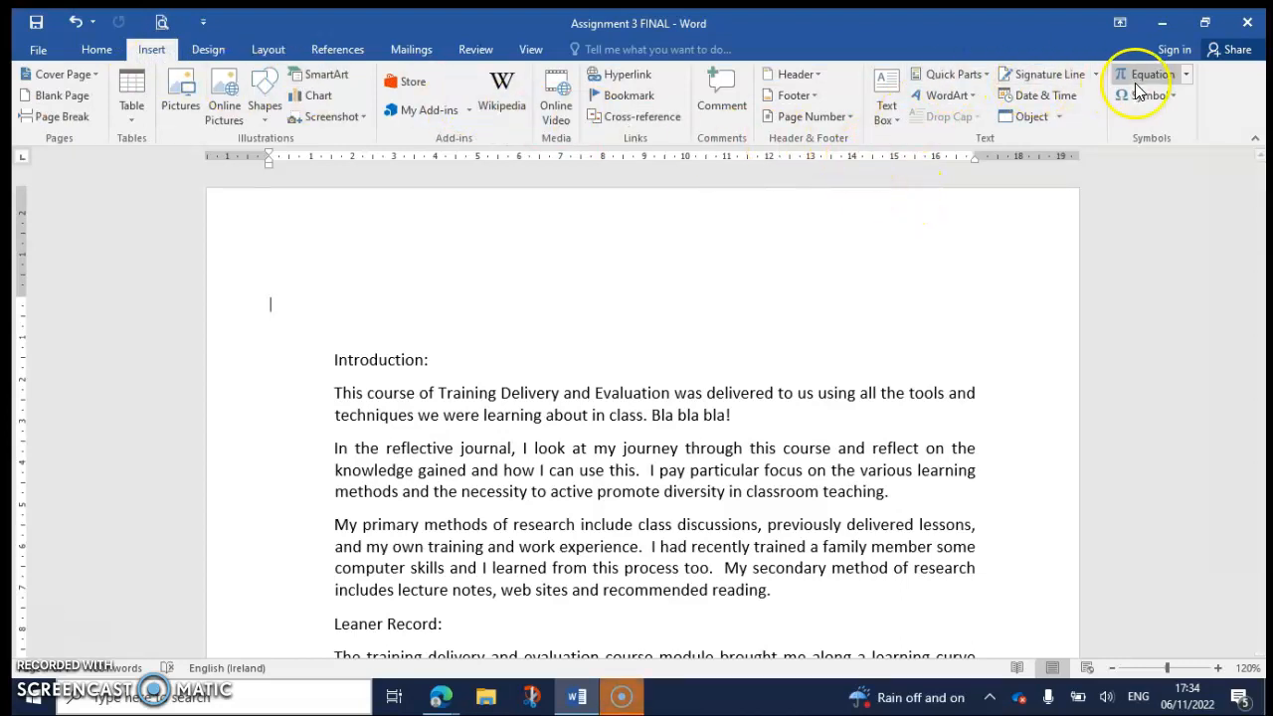
click(100, 48)
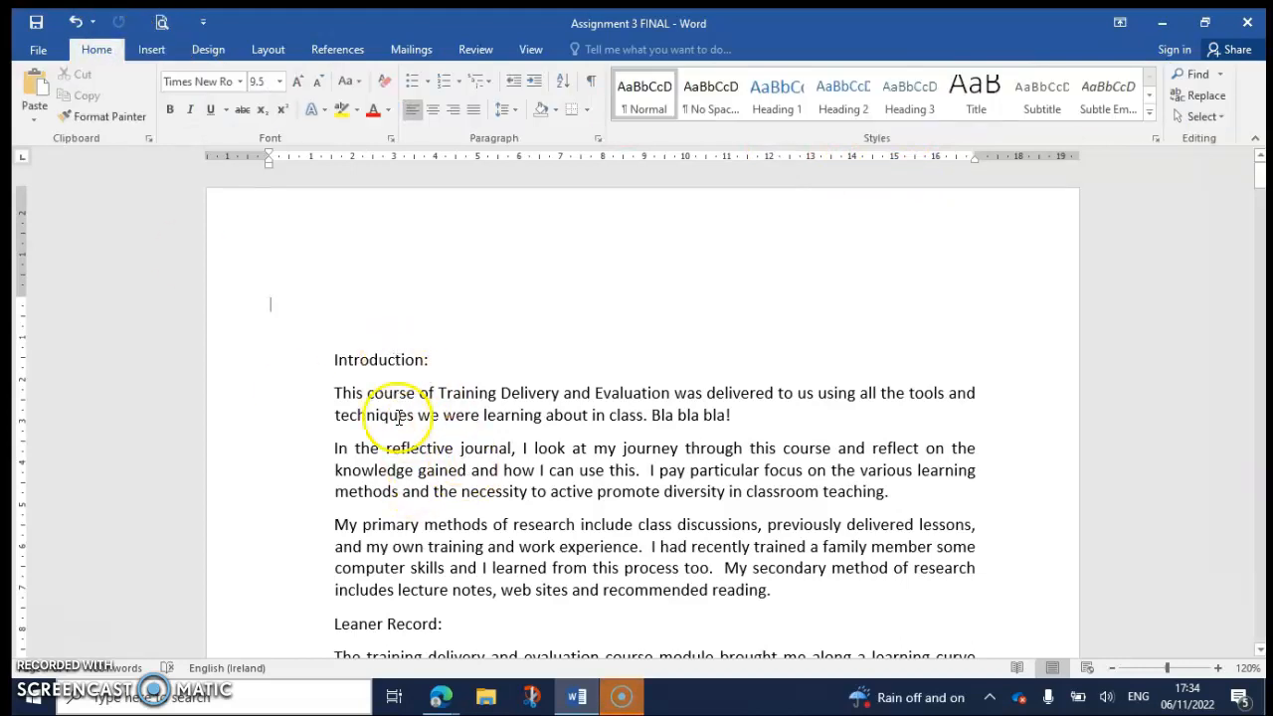
Apply the Heading 1 style to the "Introduction:" title on the first page
click(398, 416)
click(101, 54)
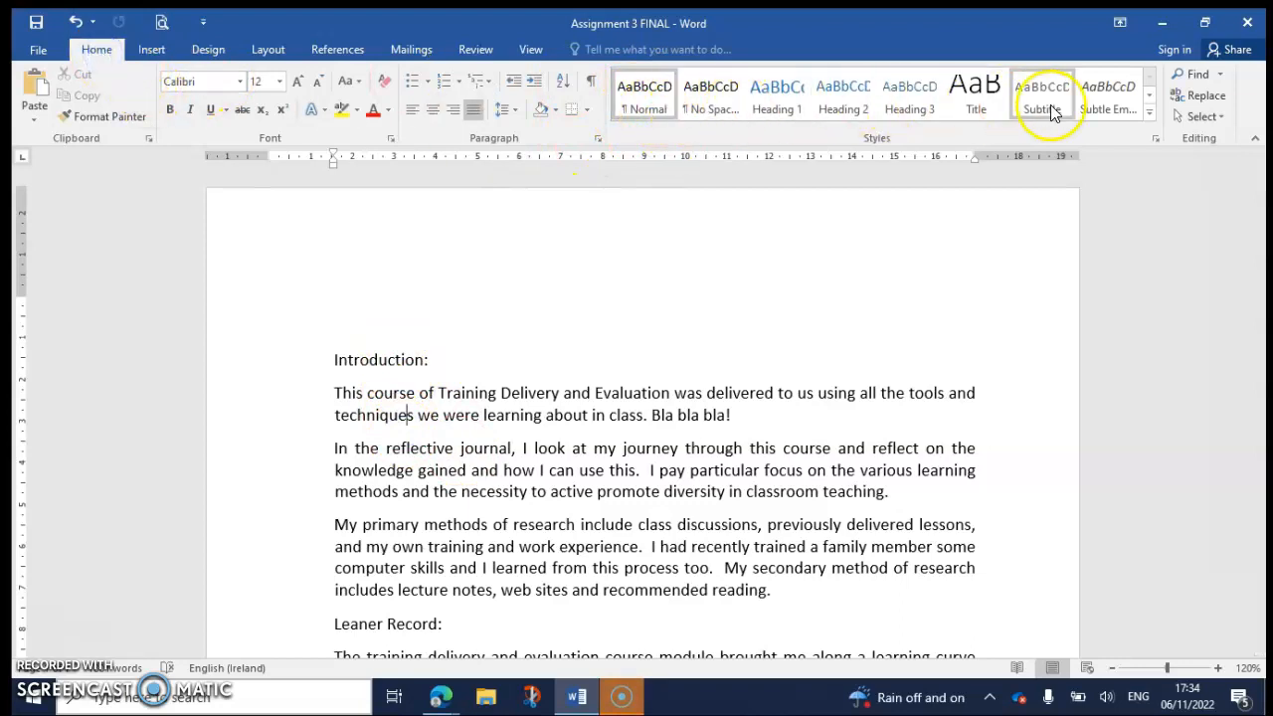
click(786, 102)
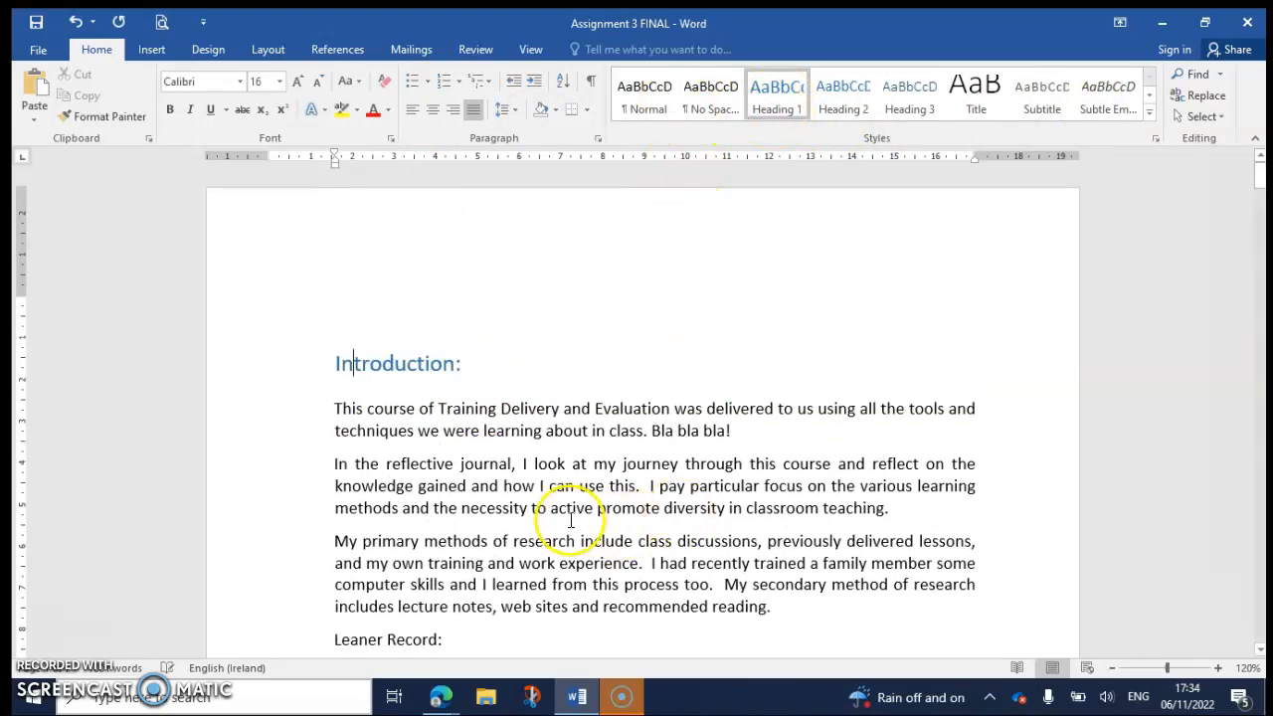
Apply the Heading 1 style to the "Leaner Record:" title below the introduction
scroll(571, 521, down, 2)
click(341, 535)
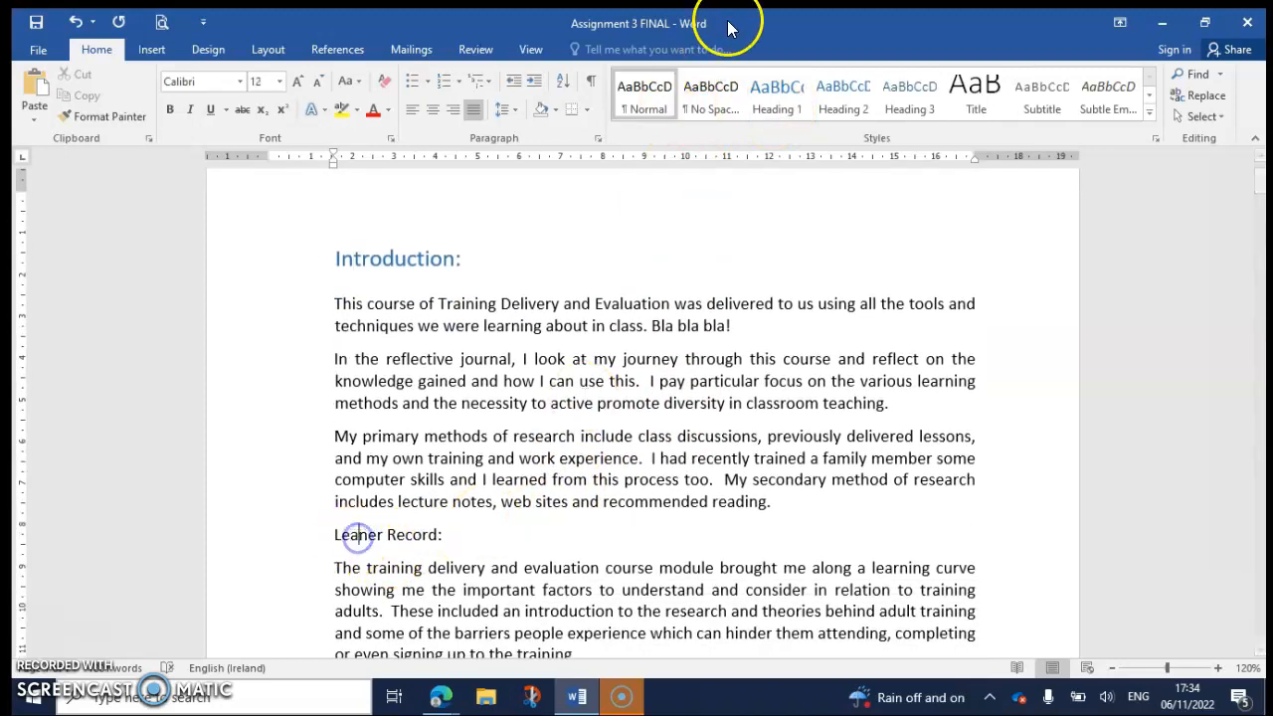
click(764, 106)
Apply the Heading 1 style to the "Skills Demonstration Evaluation" title
scroll(506, 513, down, 6)
scroll(506, 514, down, 17)
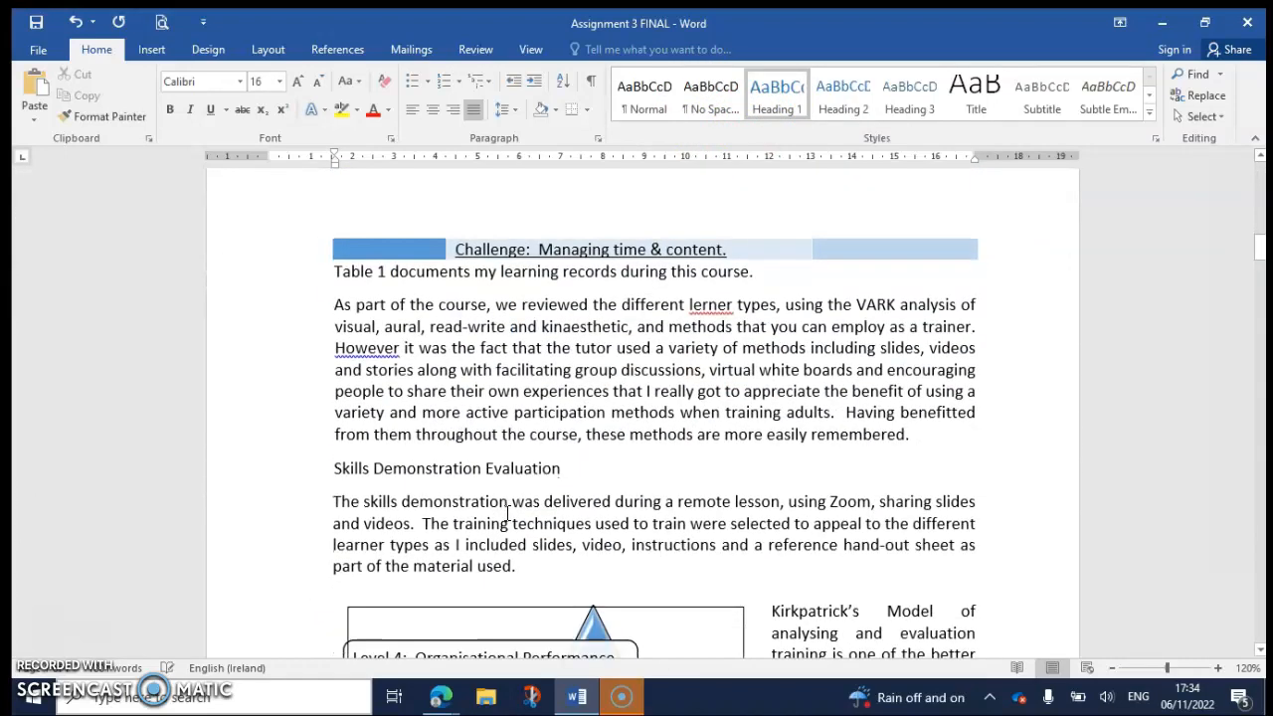
click(335, 470)
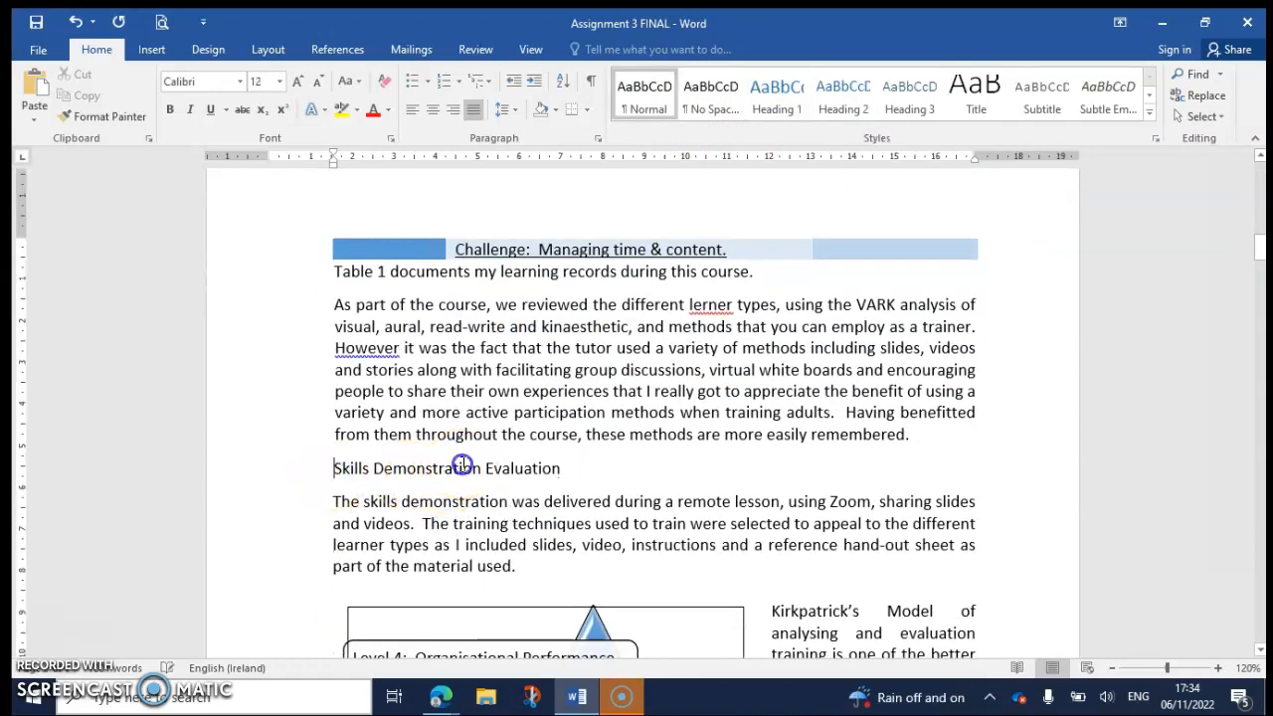
click(396, 465)
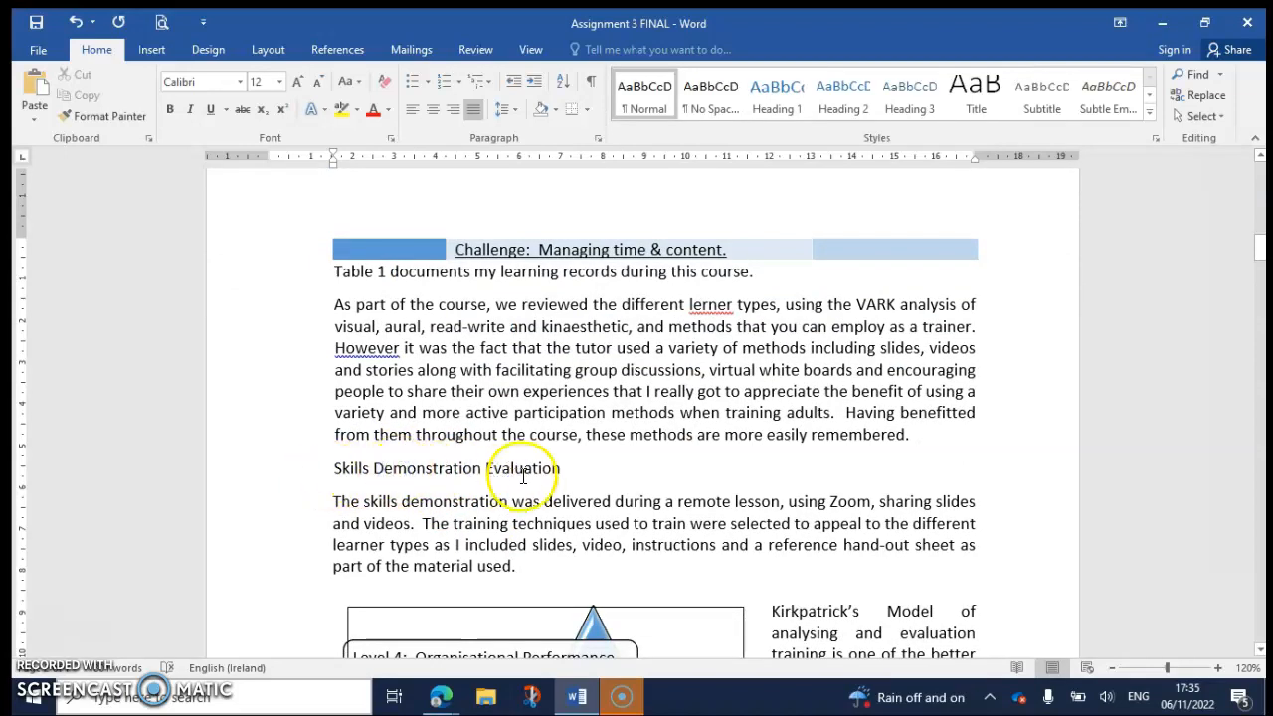
click(766, 99)
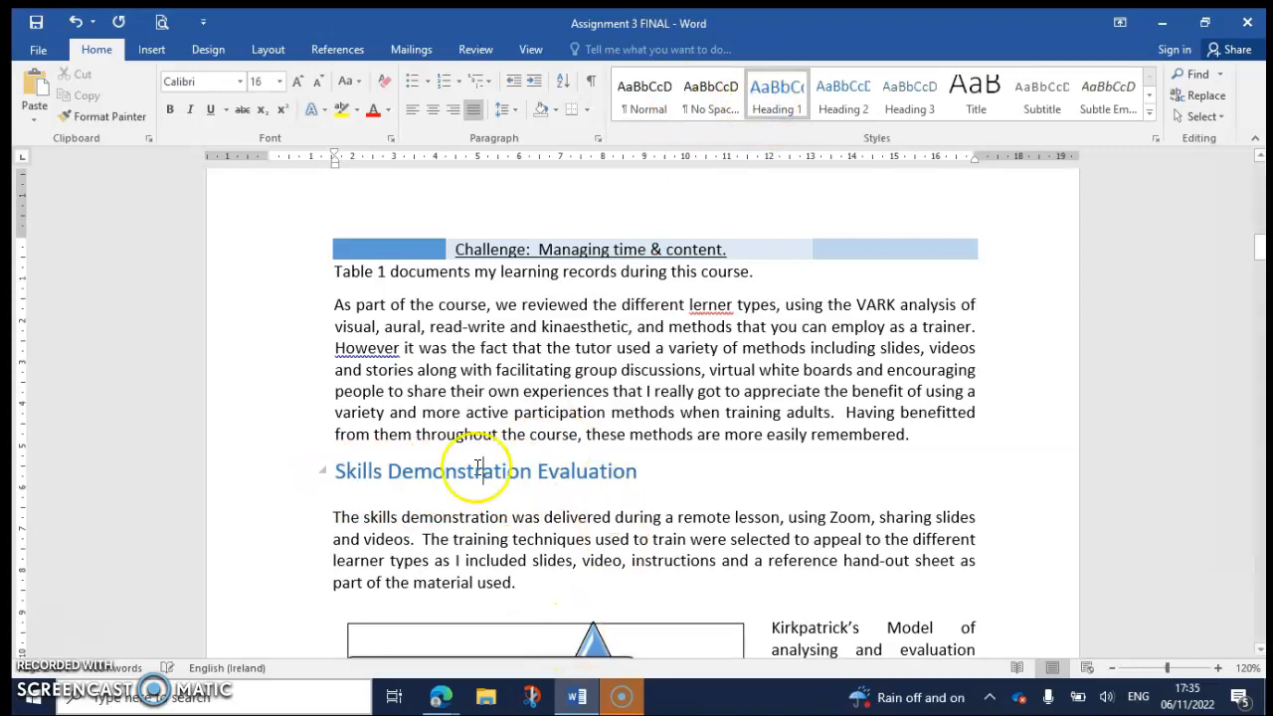
Apply the Heading 1 style to the "Reflective Journal" title
scroll(565, 538, down, 15)
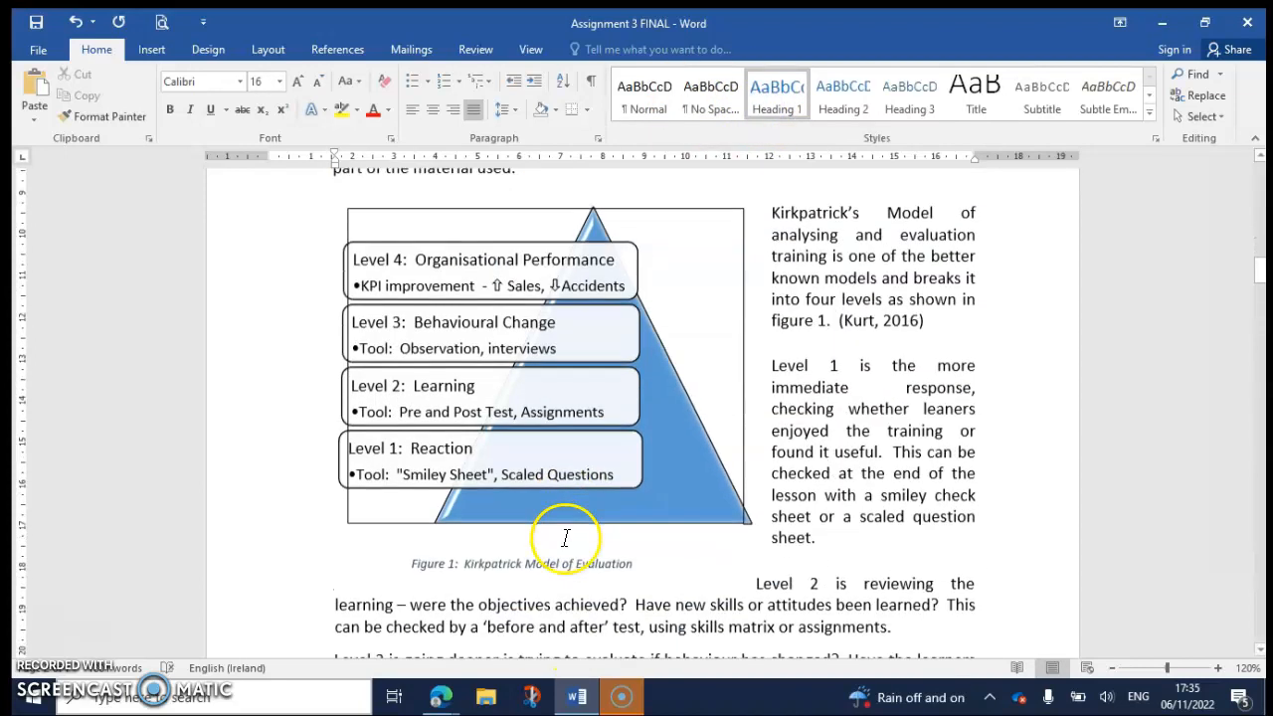
scroll(565, 538, down, 3)
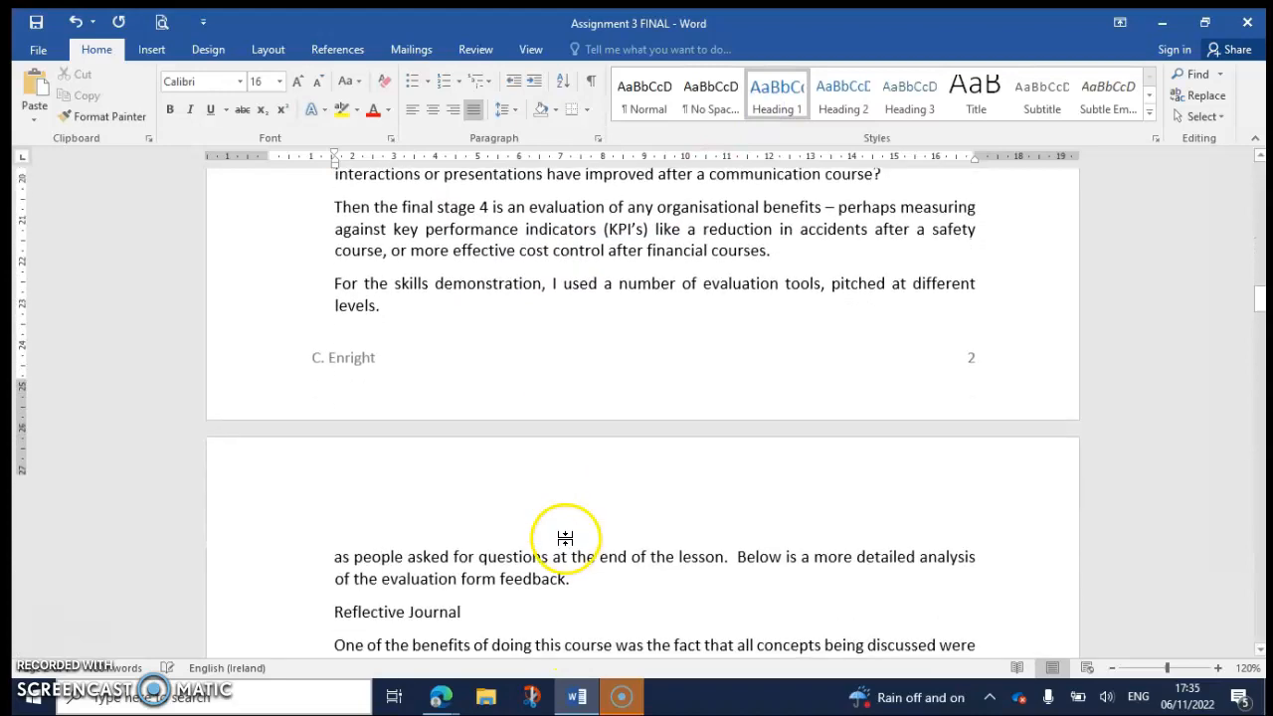
scroll(565, 546, up, 15)
scroll(565, 538, down, 9)
scroll(565, 538, down, 14)
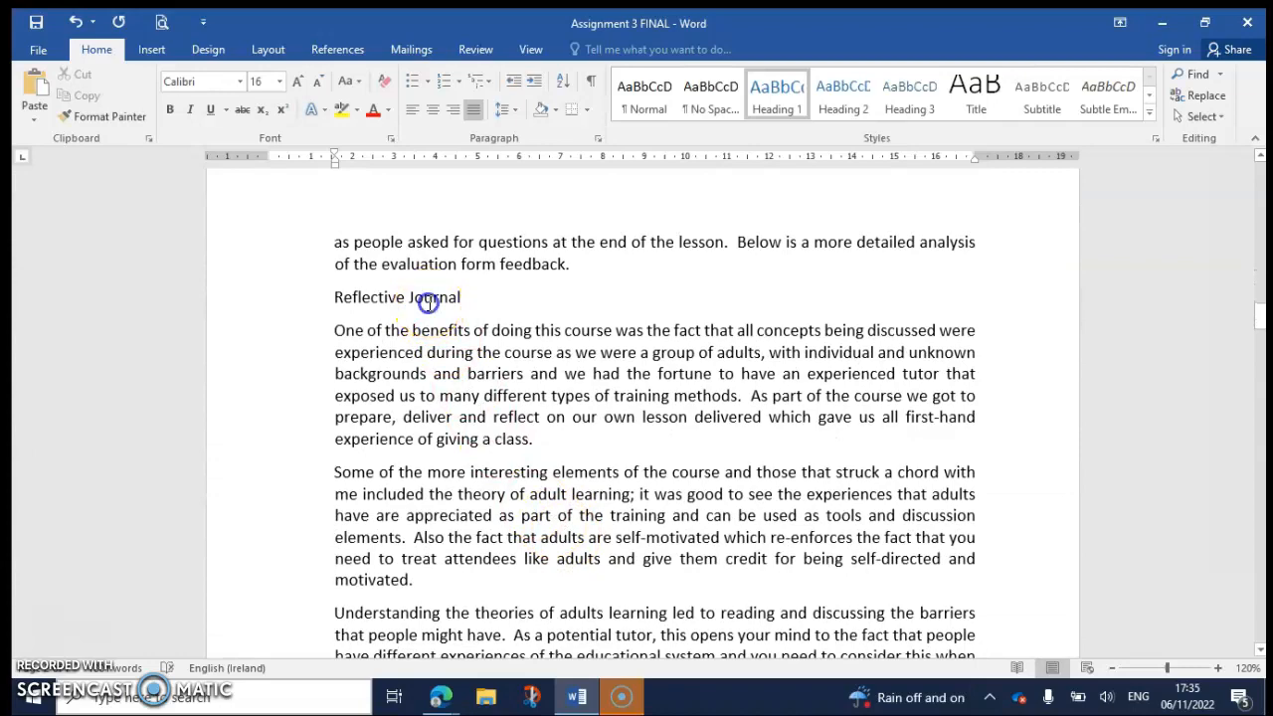
click(427, 303)
click(771, 108)
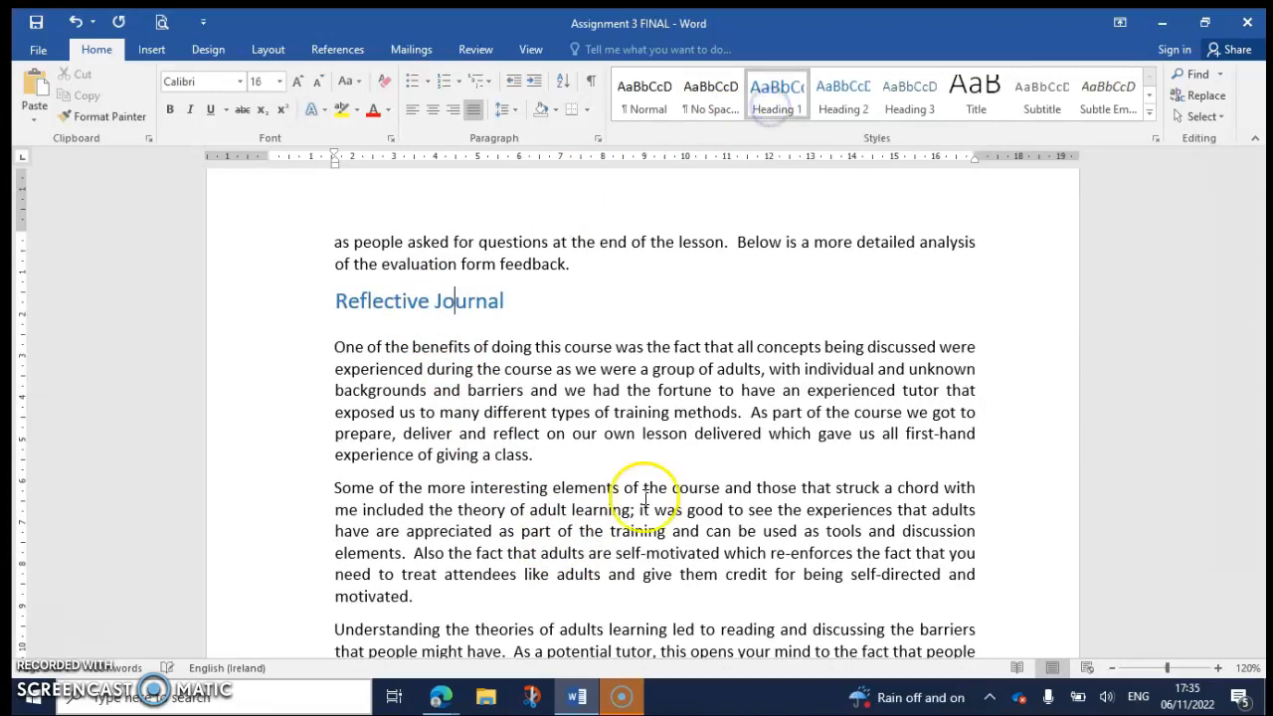
Apply the Heading 1 style to the "Conclusion:" title that follows the reflective journal section
scroll(506, 631, down, 4)
scroll(959, 462, down, 3)
scroll(959, 462, down, 10)
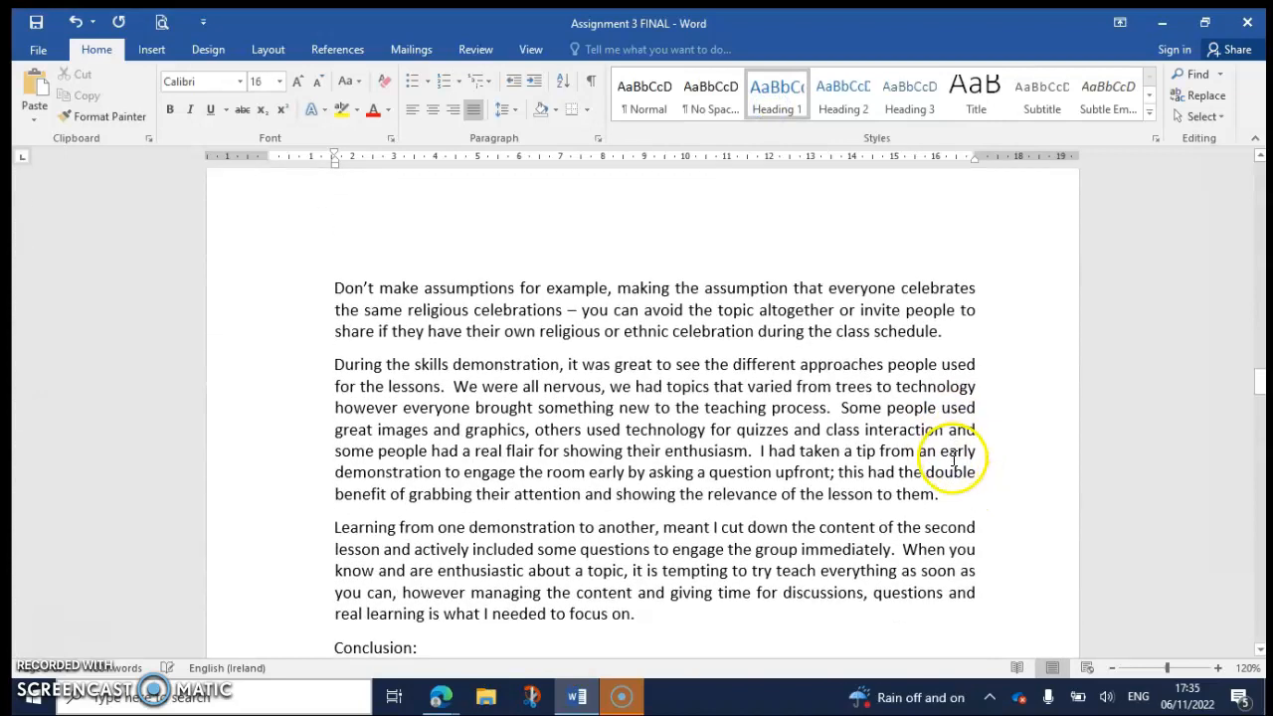
scroll(954, 460, down, 2)
click(370, 499)
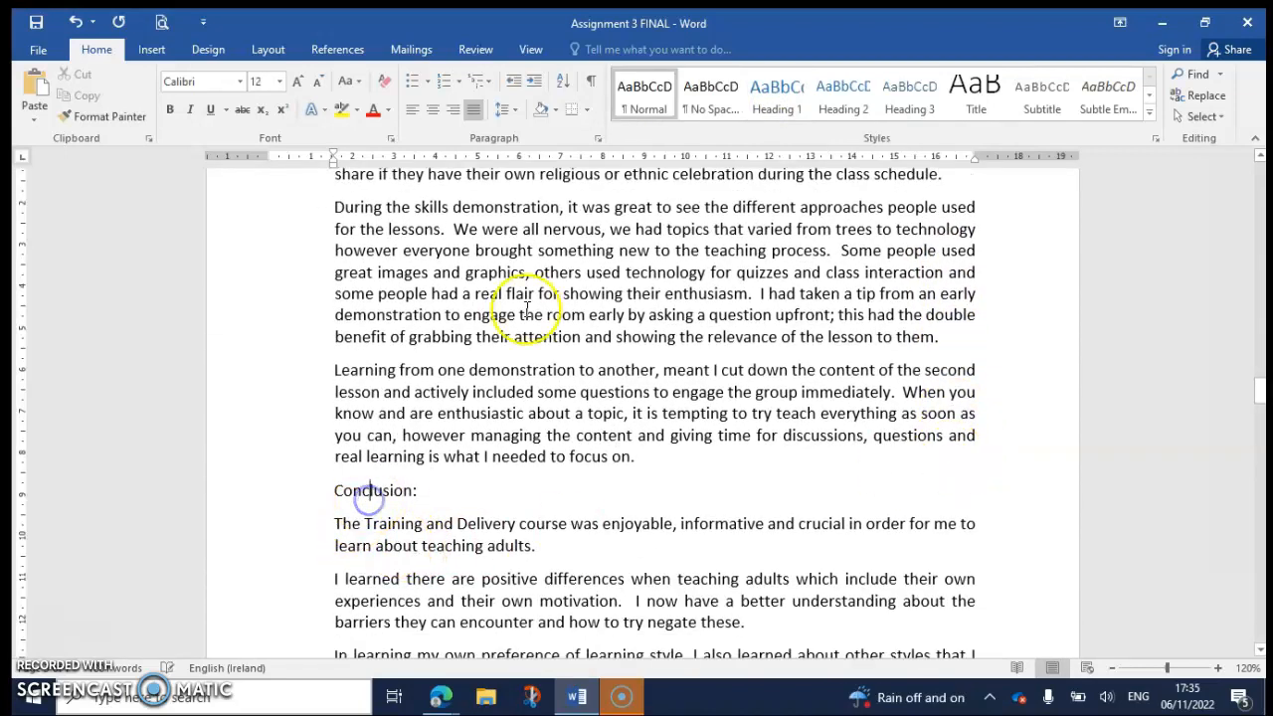
click(776, 96)
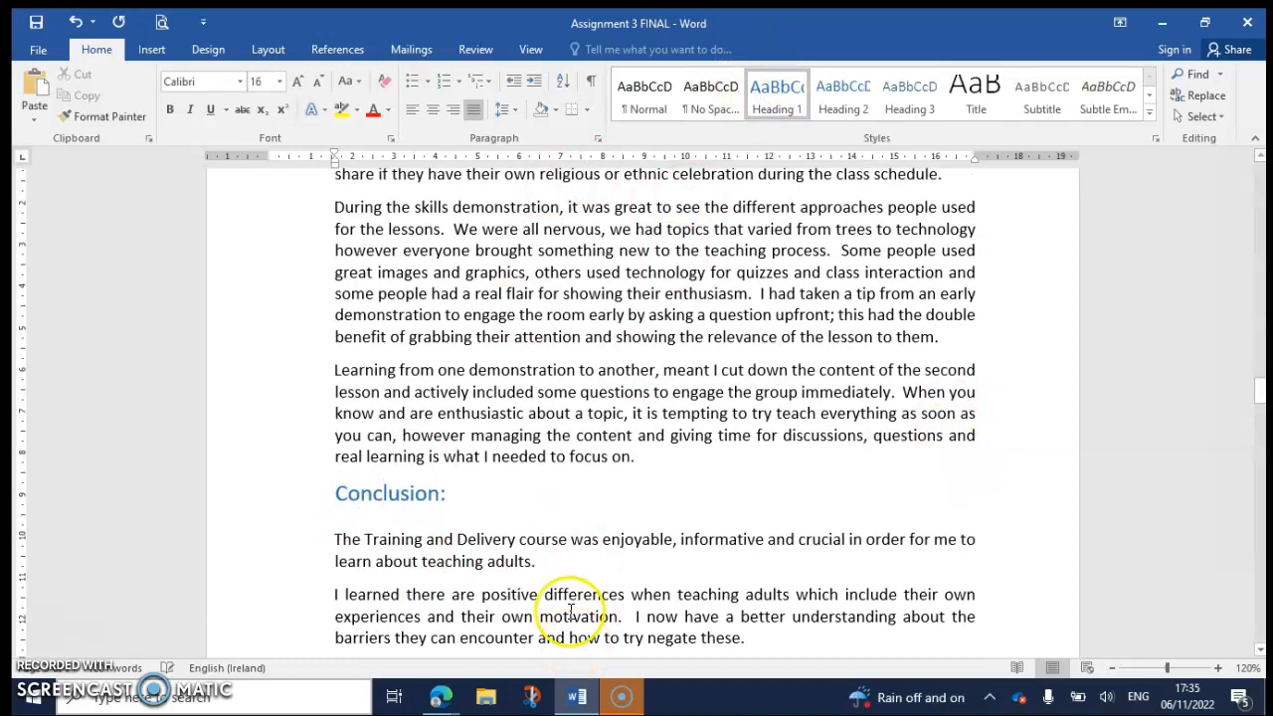
Try to apply the Heading 1 style to the "Bibliography" title above the list of sources
scroll(557, 593, down, 11)
click(440, 471)
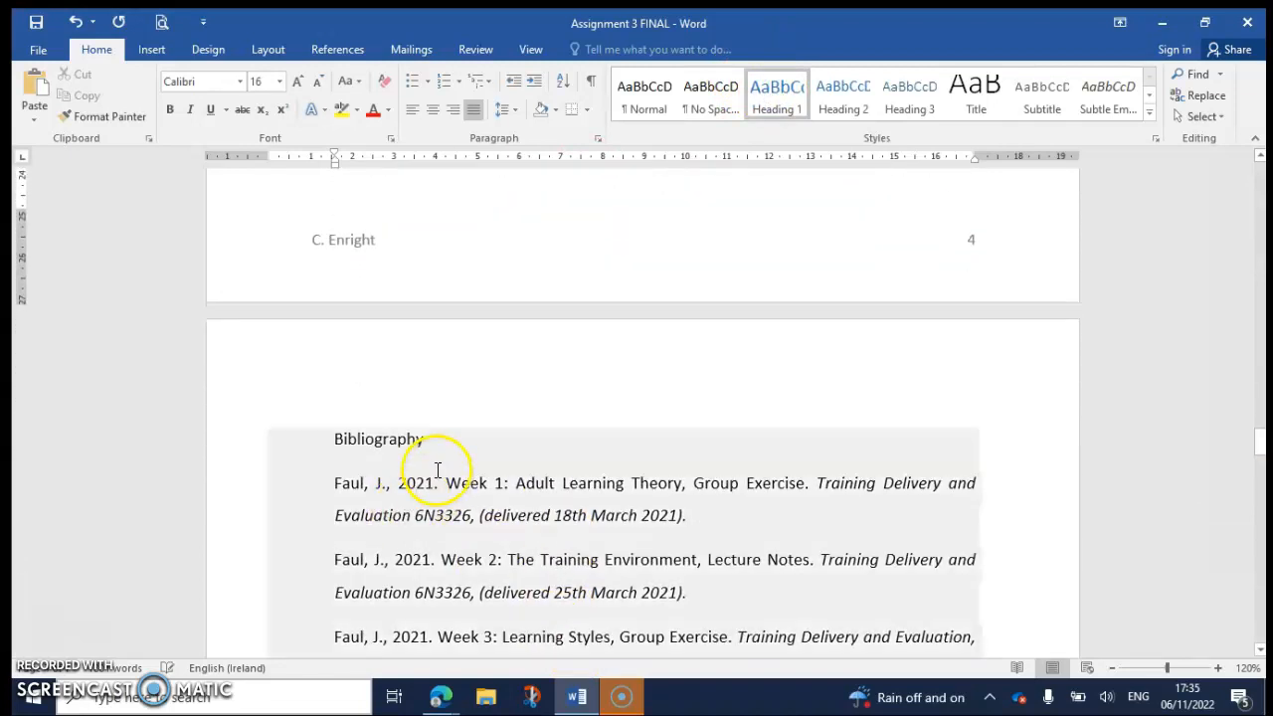
click(405, 438)
click(780, 109)
Apply the Heading 1 style to the "Appendix I - Evaluation Form" title
scroll(930, 545, down, 3)
scroll(922, 550, down, 10)
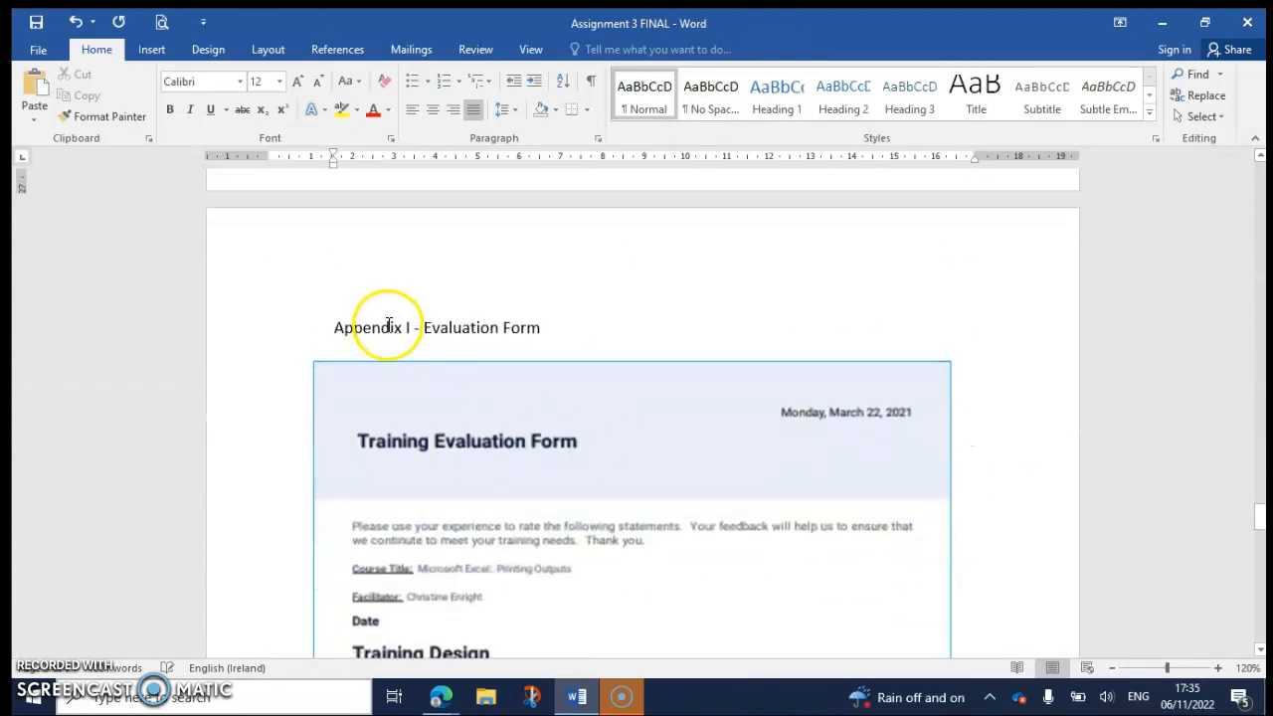
click(343, 327)
click(791, 101)
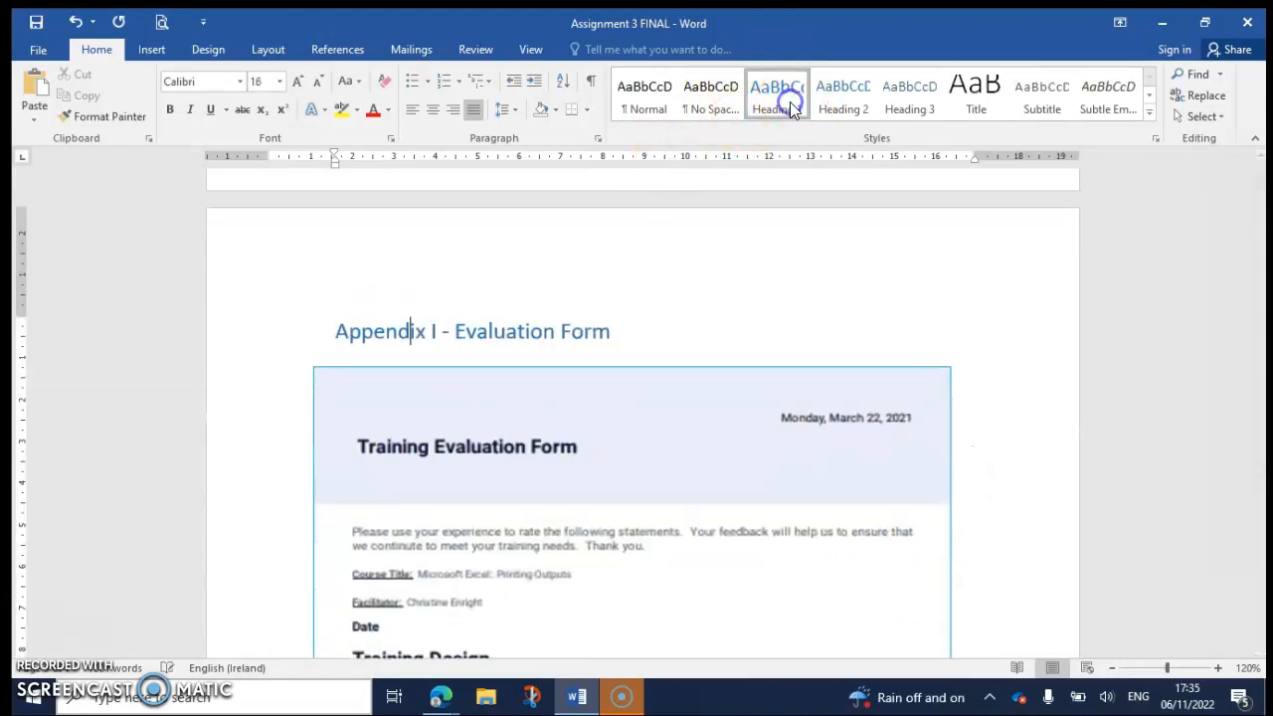
Apply the Heading 1 style to the "Appendix II - Evaluation Analysis" title
scroll(617, 586, down, 5)
scroll(616, 586, down, 10)
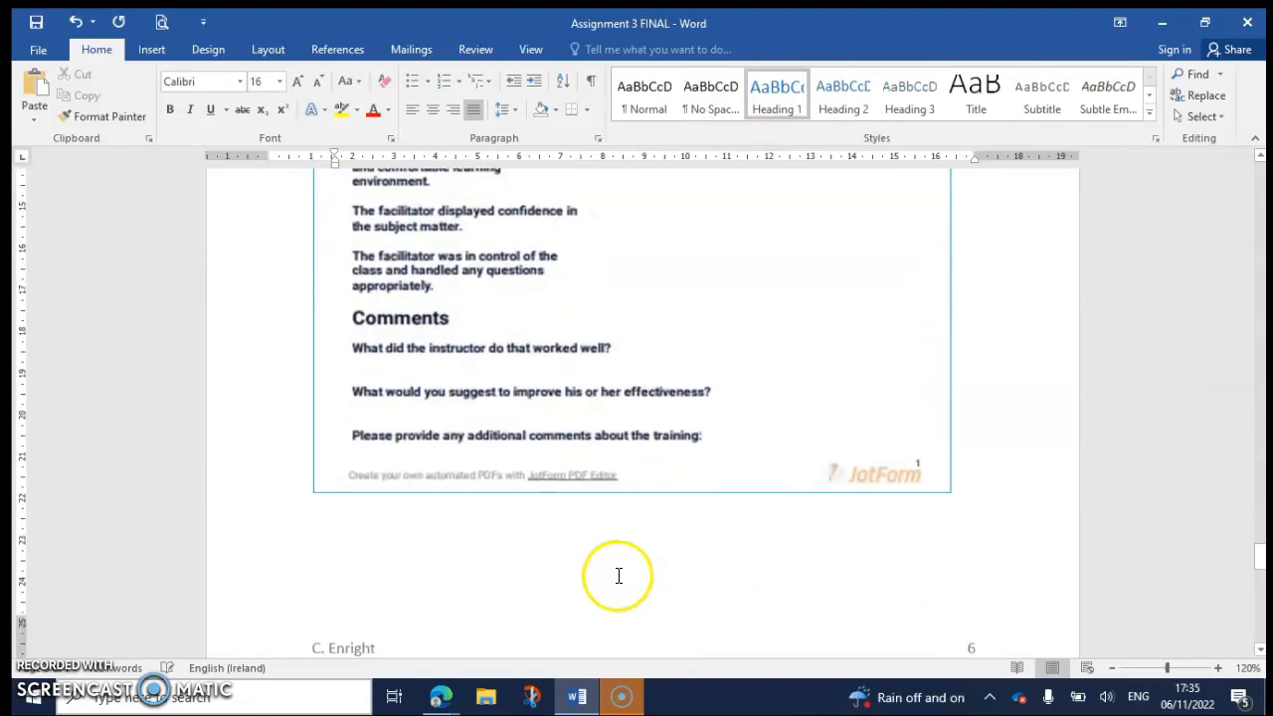
click(494, 448)
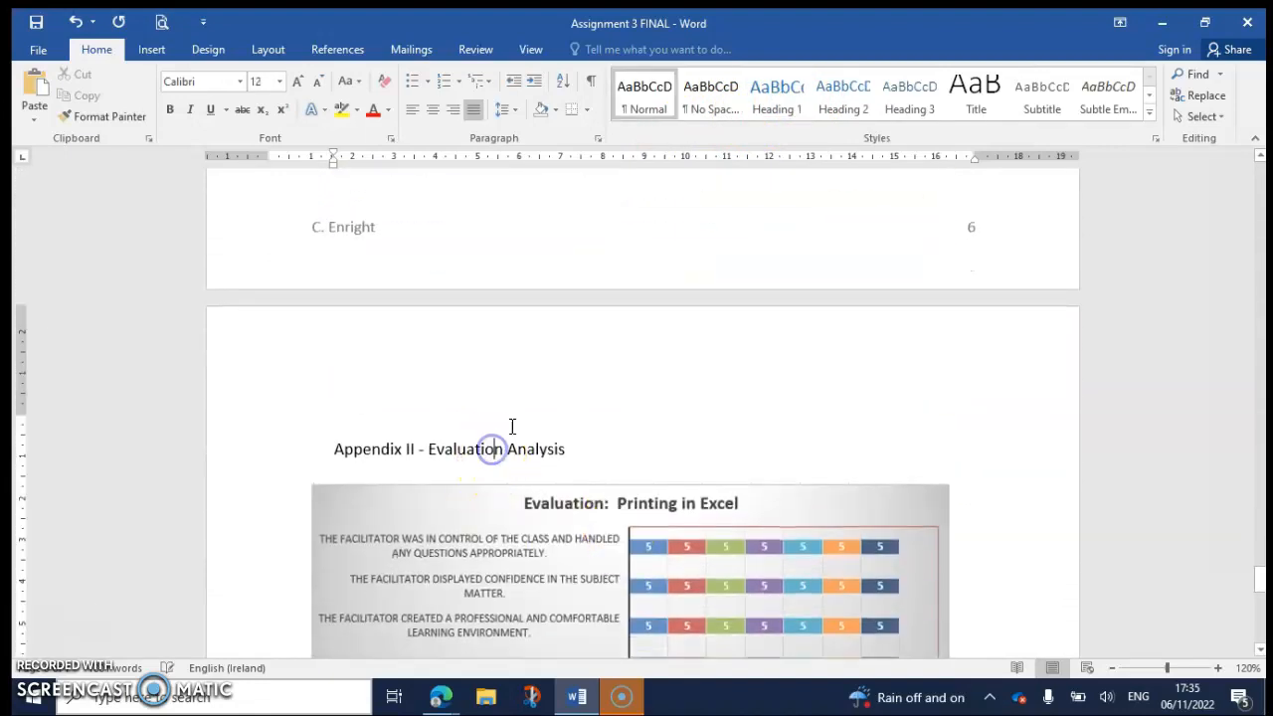
click(781, 102)
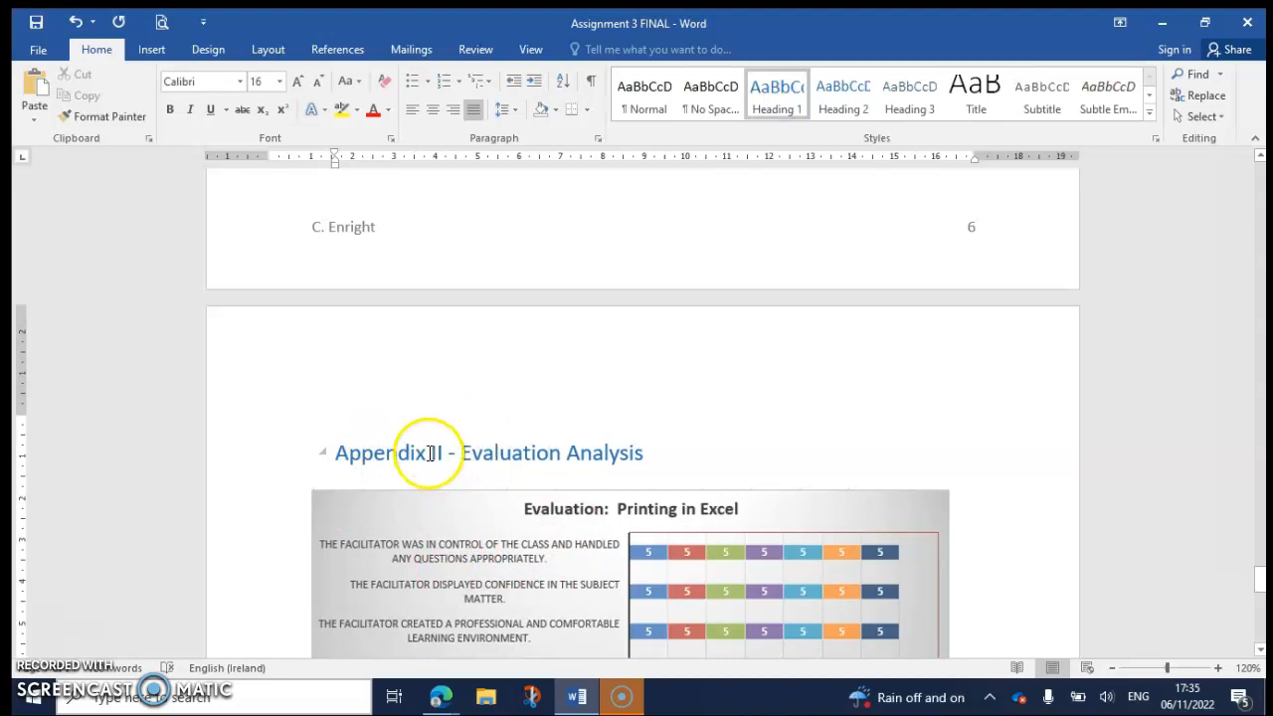
Insert the built-in Automatic Table 1 table of contents on the empty line above the "Introduction:" title on the first page
scroll(560, 444, up, 15)
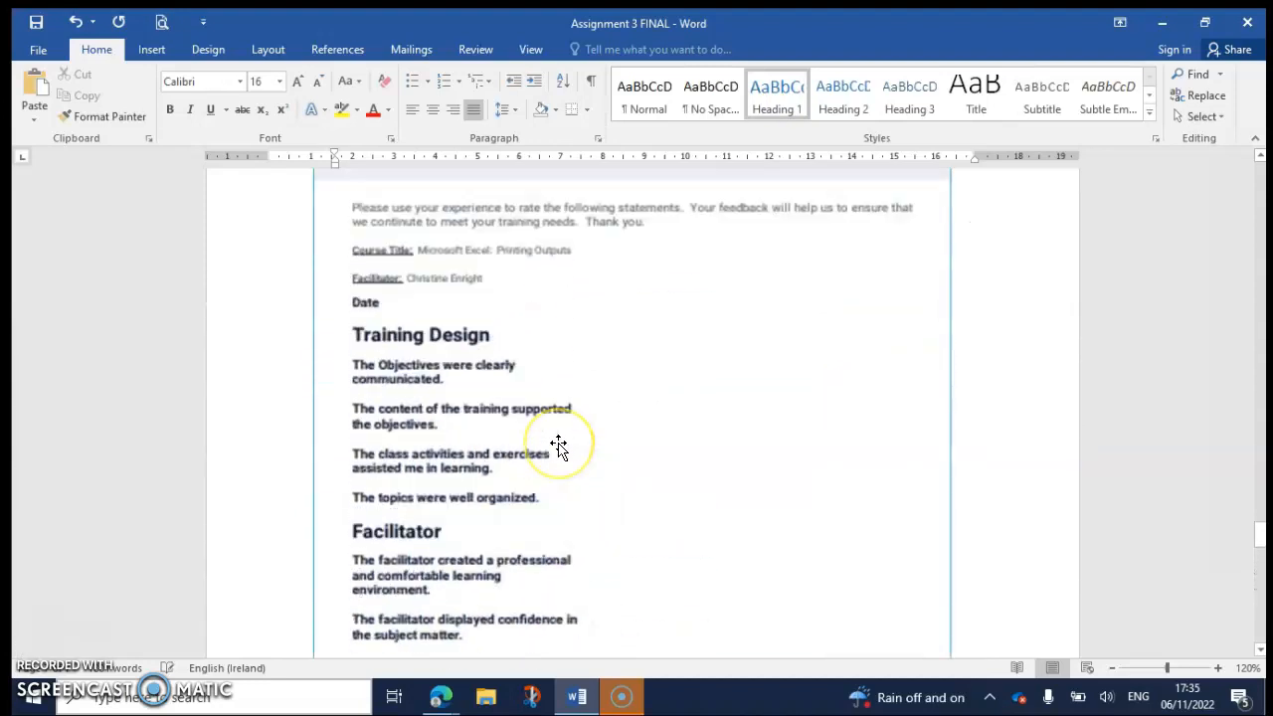
drag(1260, 506, 1260, 161)
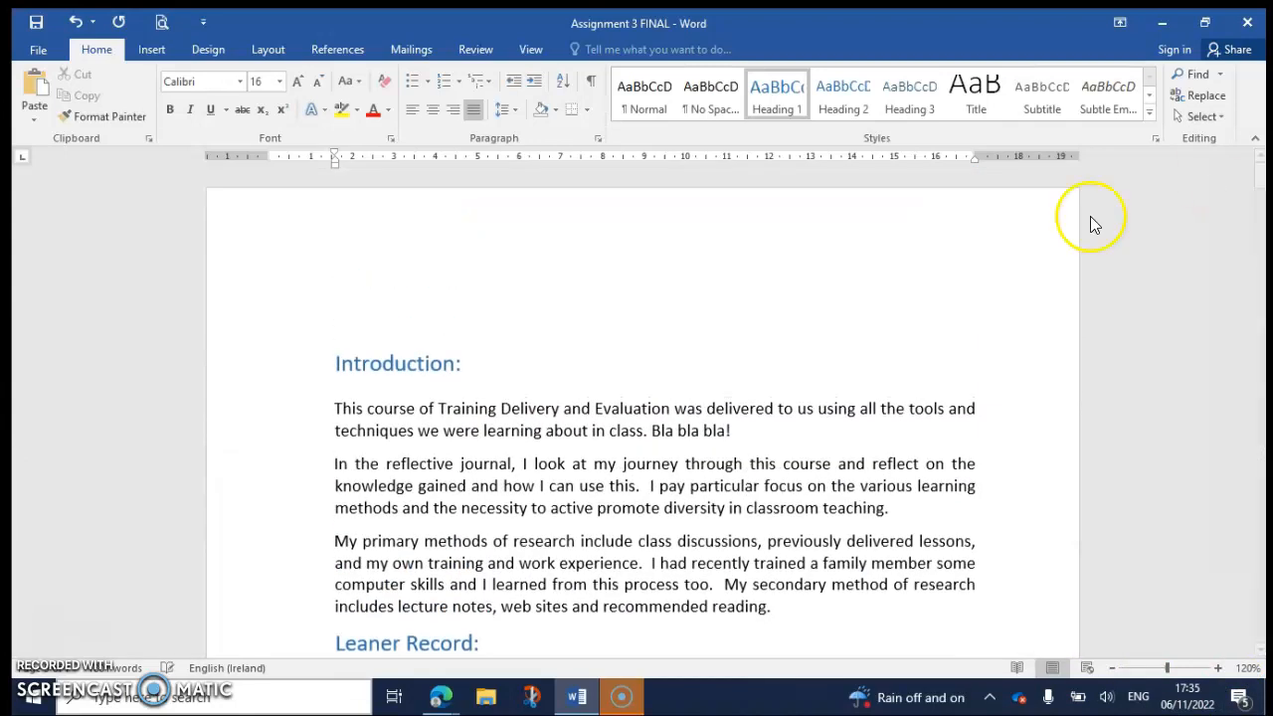
click(344, 337)
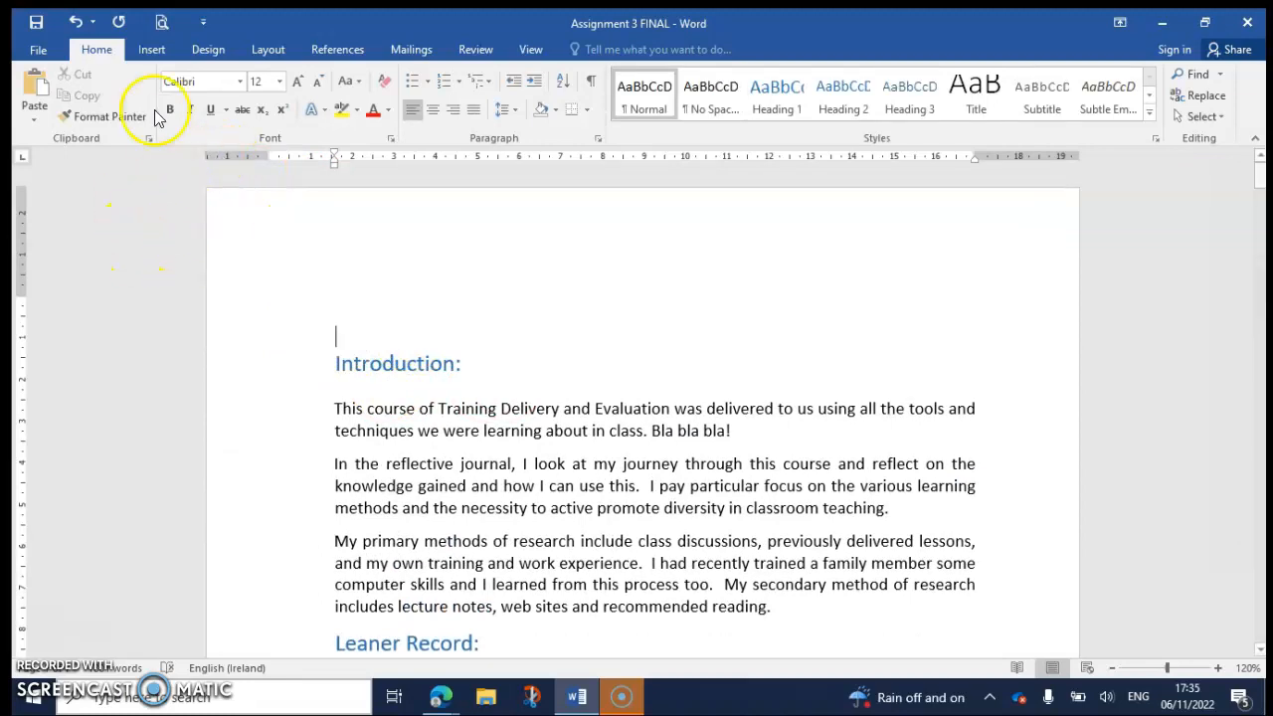
click(152, 49)
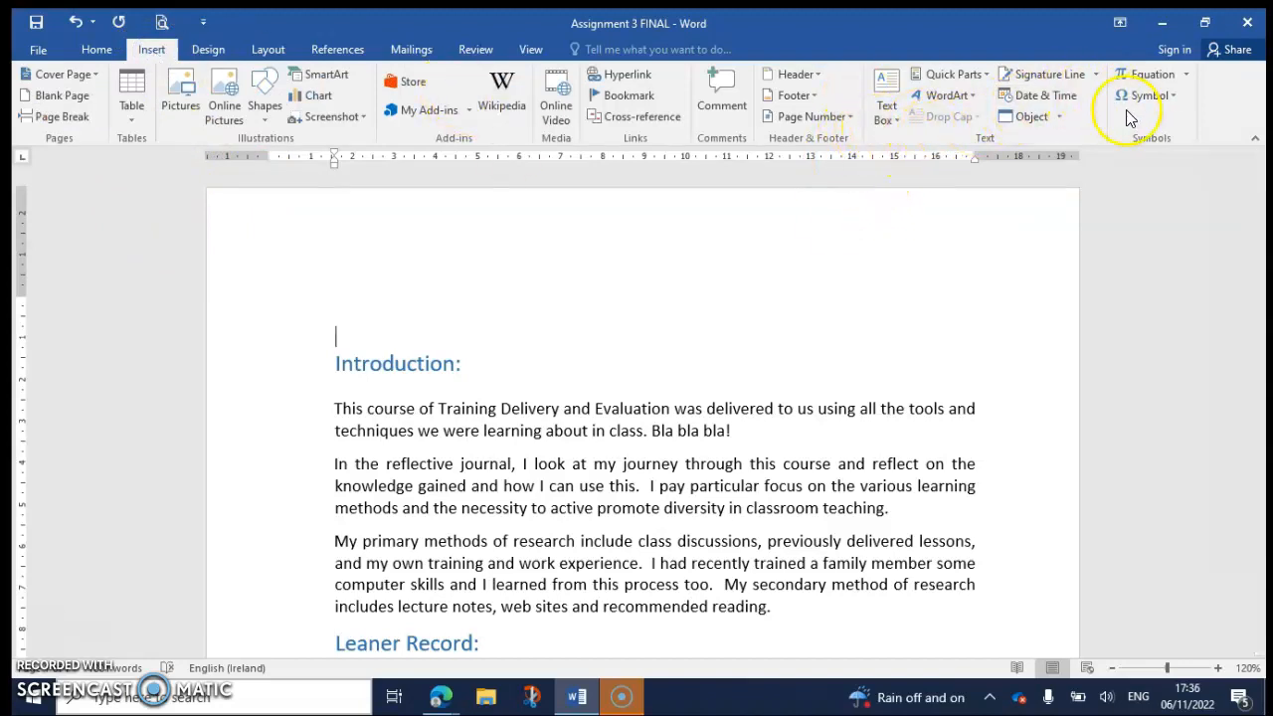
click(220, 48)
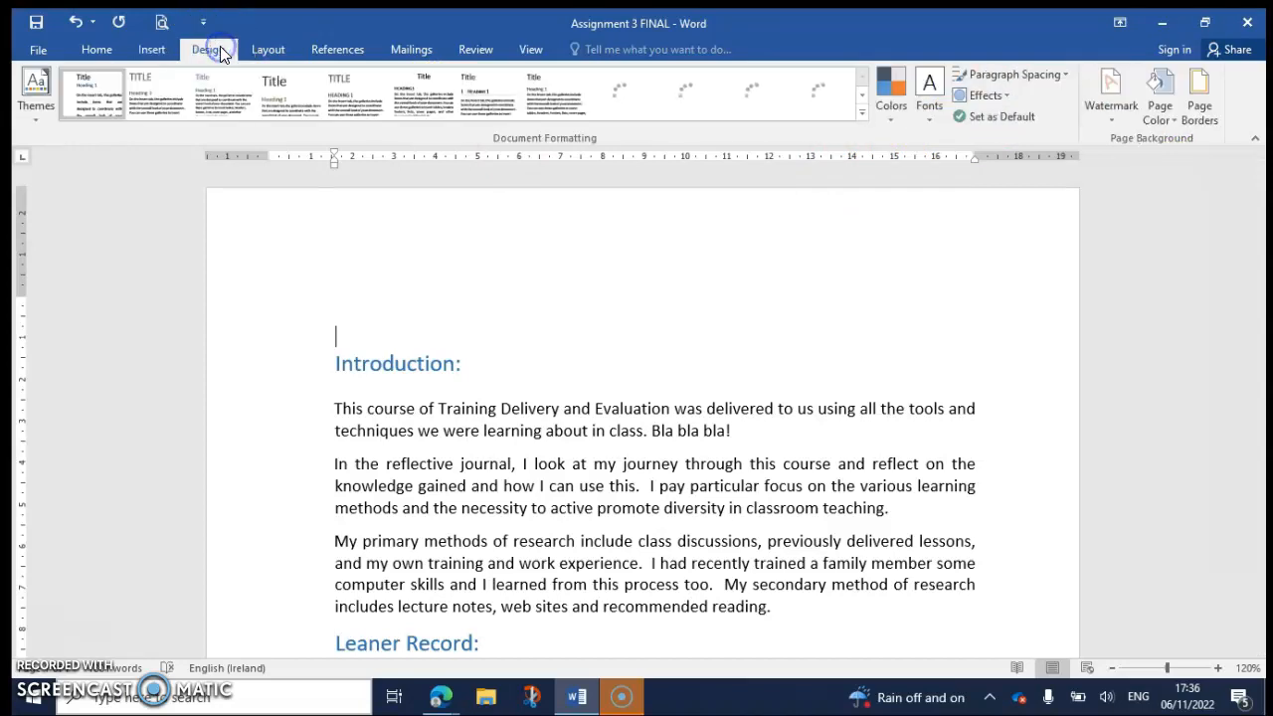
click(266, 50)
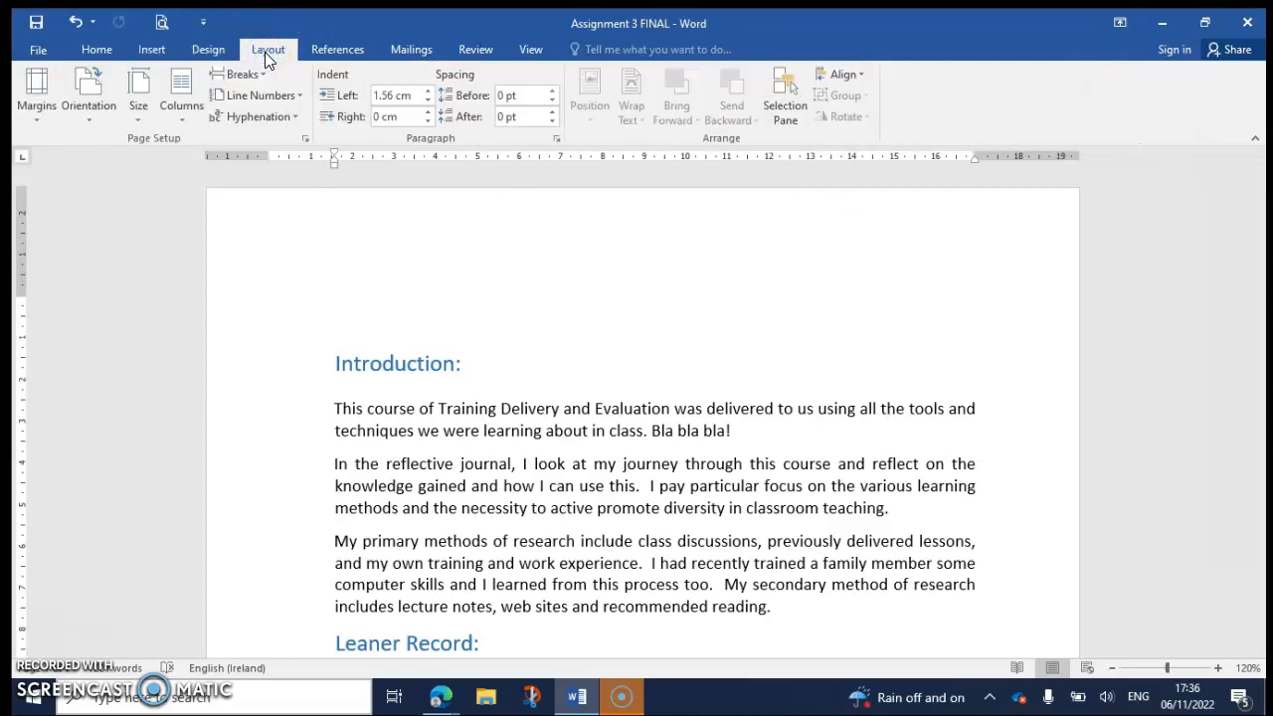
click(336, 50)
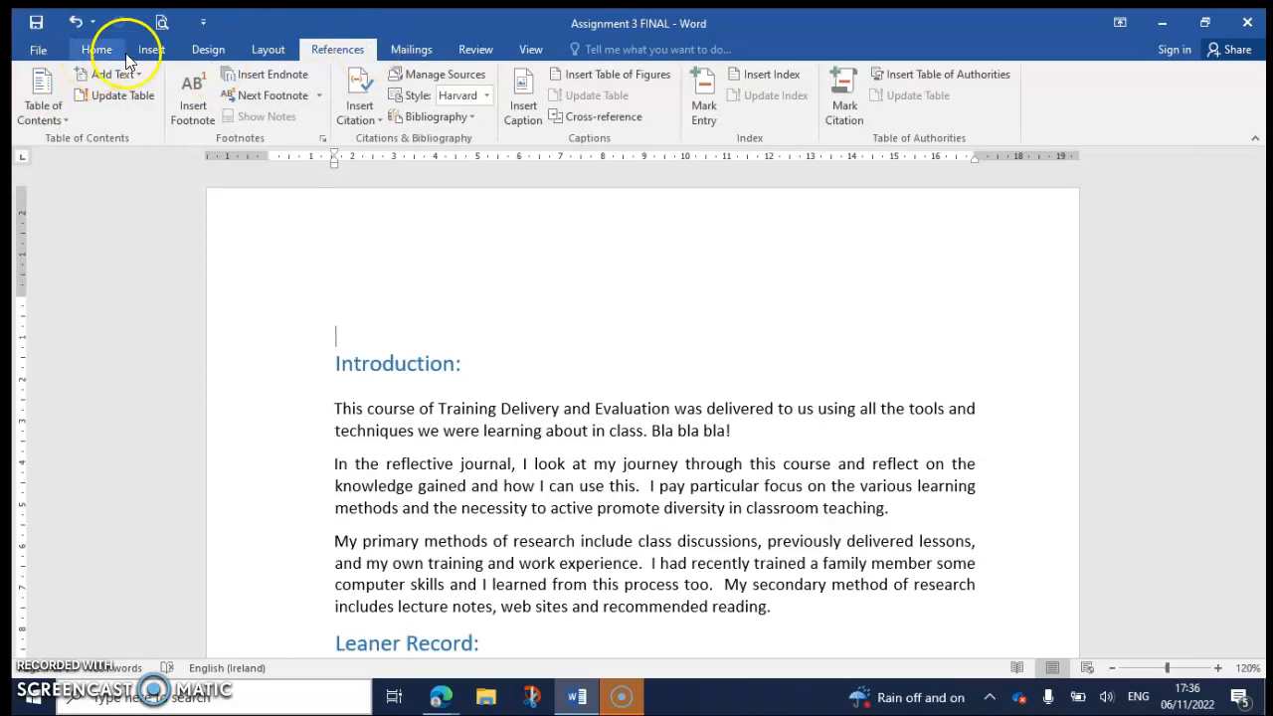
click(62, 120)
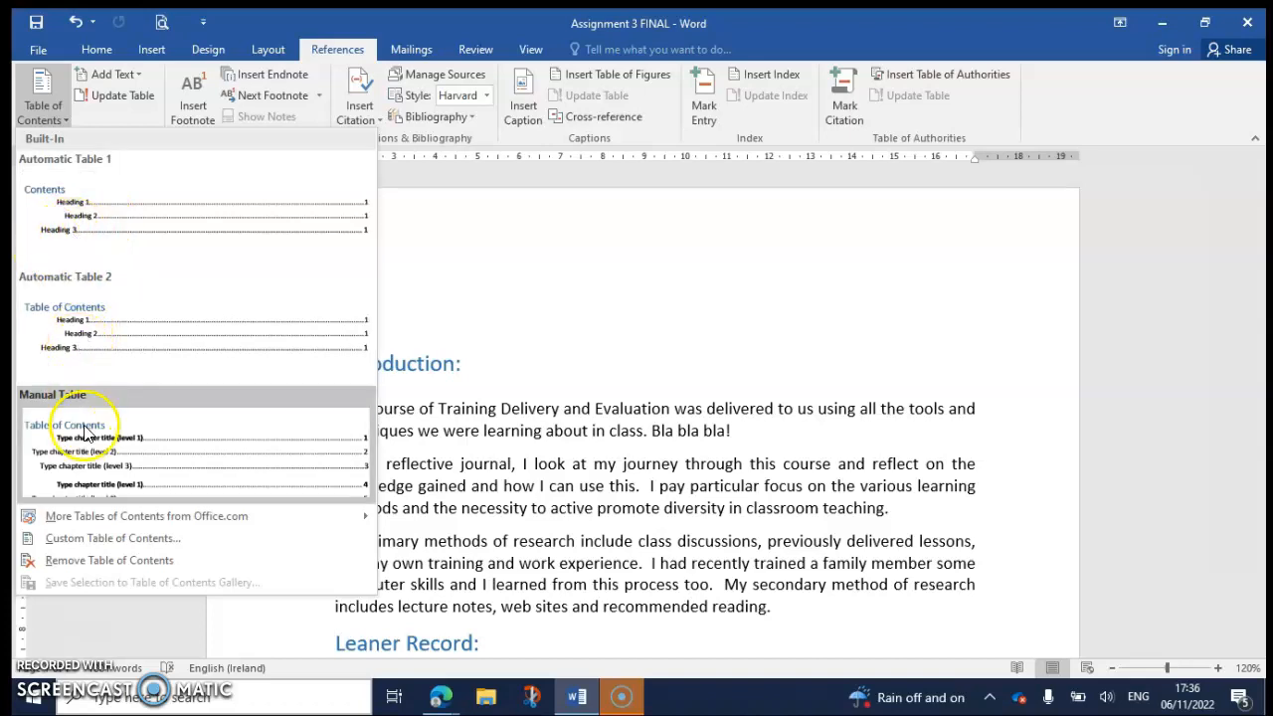
click(93, 232)
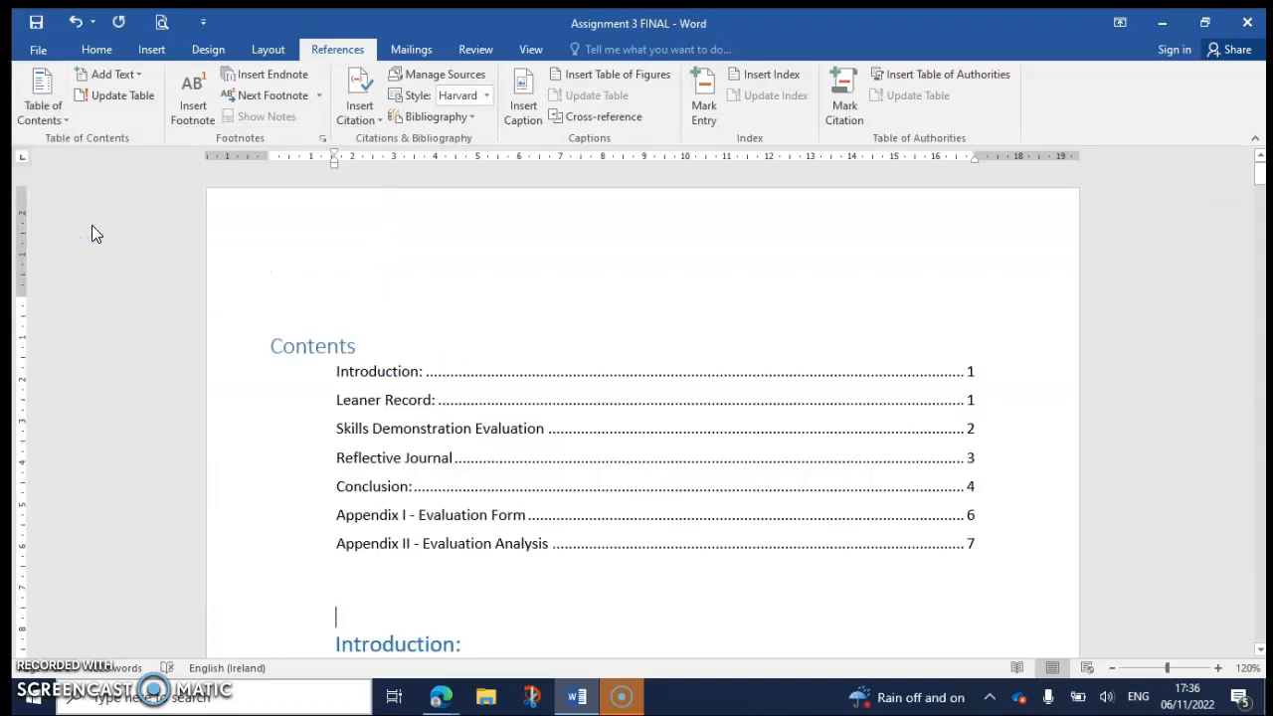
Replace the existing table of contents by inserting the built-in Automatic Table 1 again
click(42, 108)
click(73, 210)
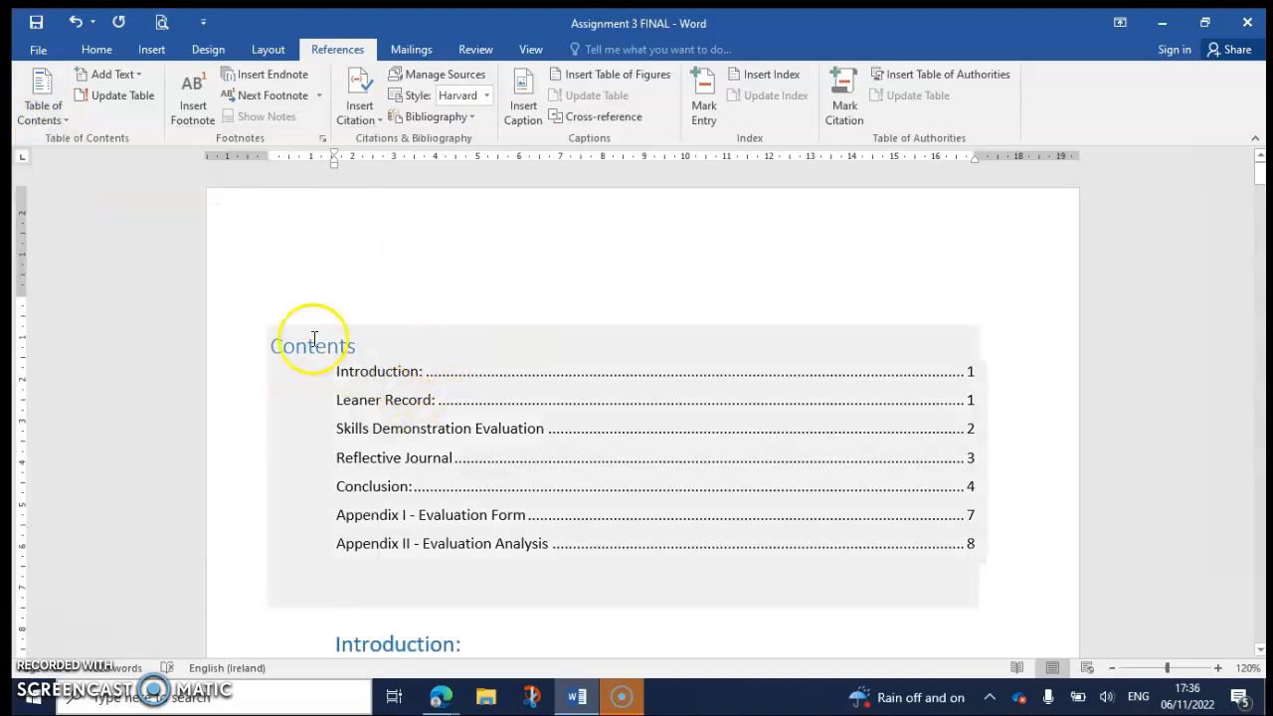
click(42, 107)
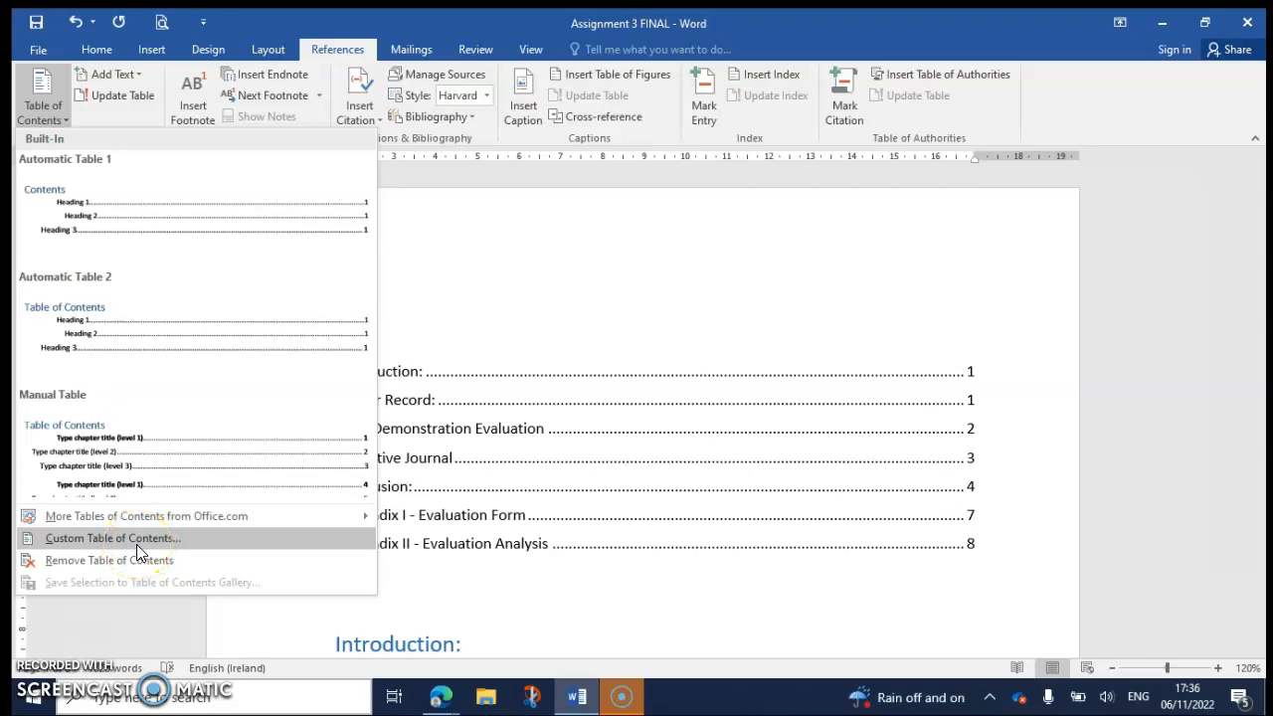
click(611, 332)
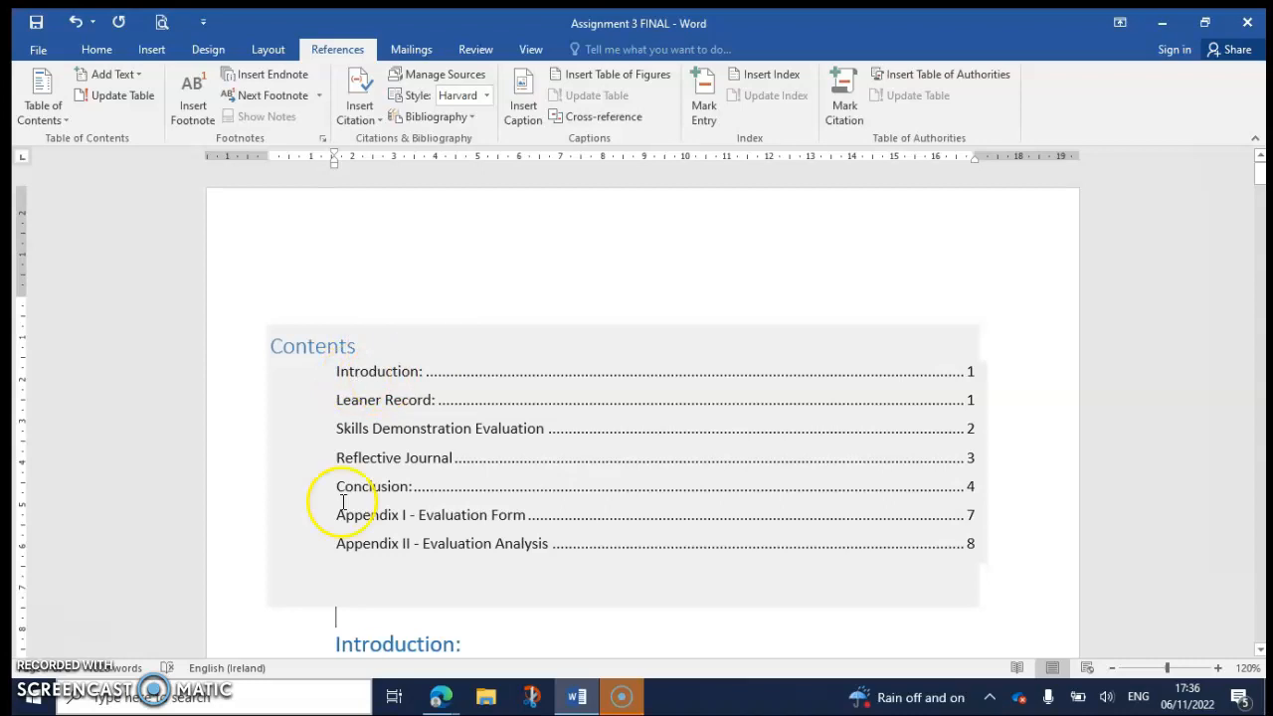
Apply the Heading 1 style to the "Bibliography" title, which is missing from the table of contents
click(97, 47)
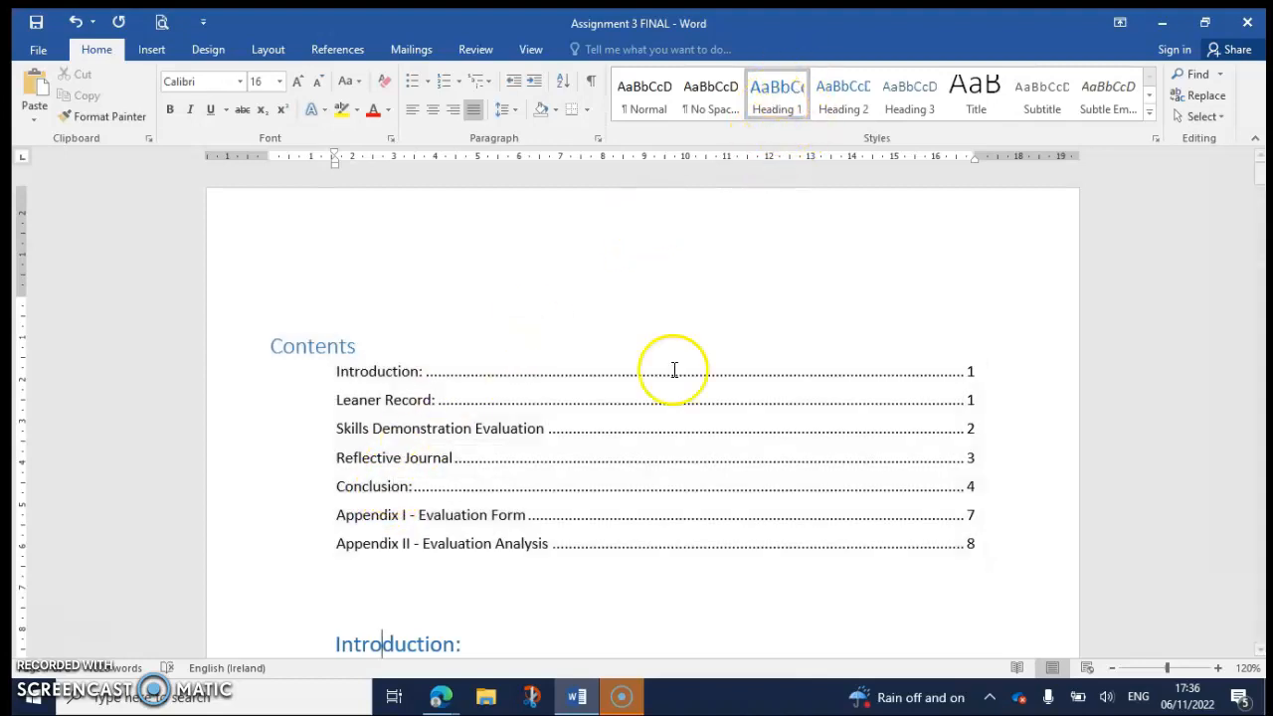
scroll(515, 583, down, 15)
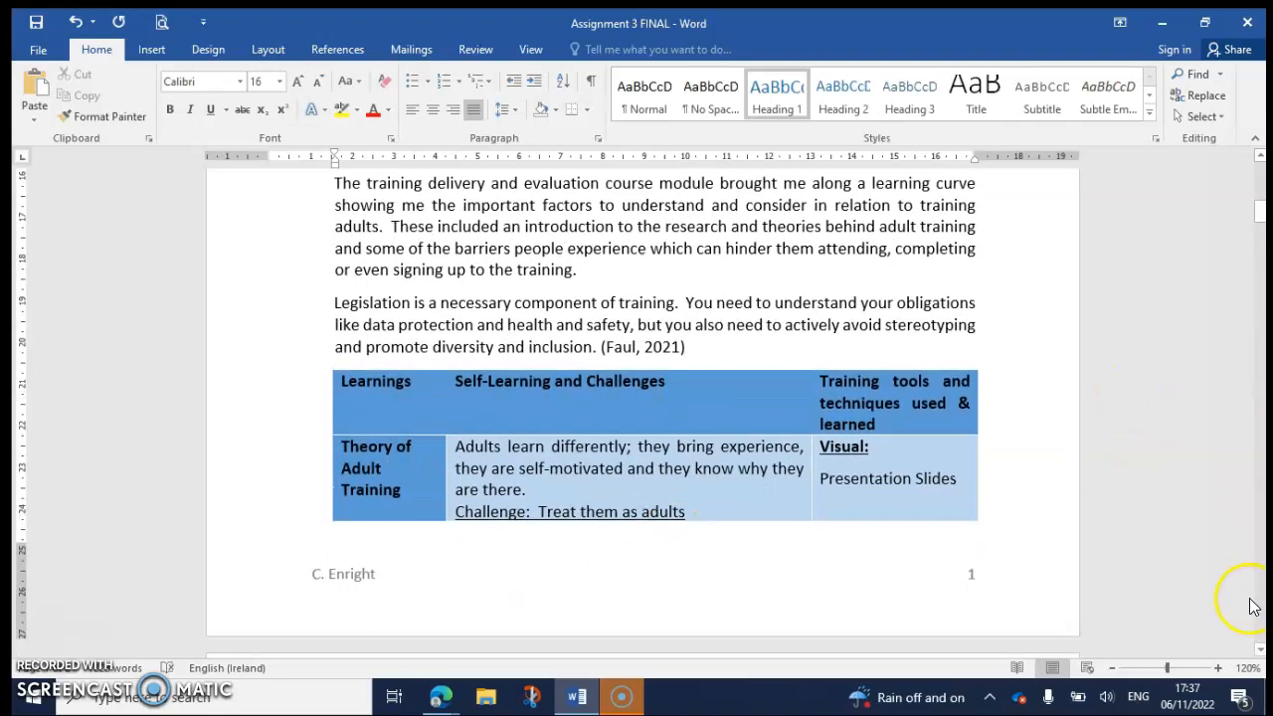
scroll(1097, 580, down, 10)
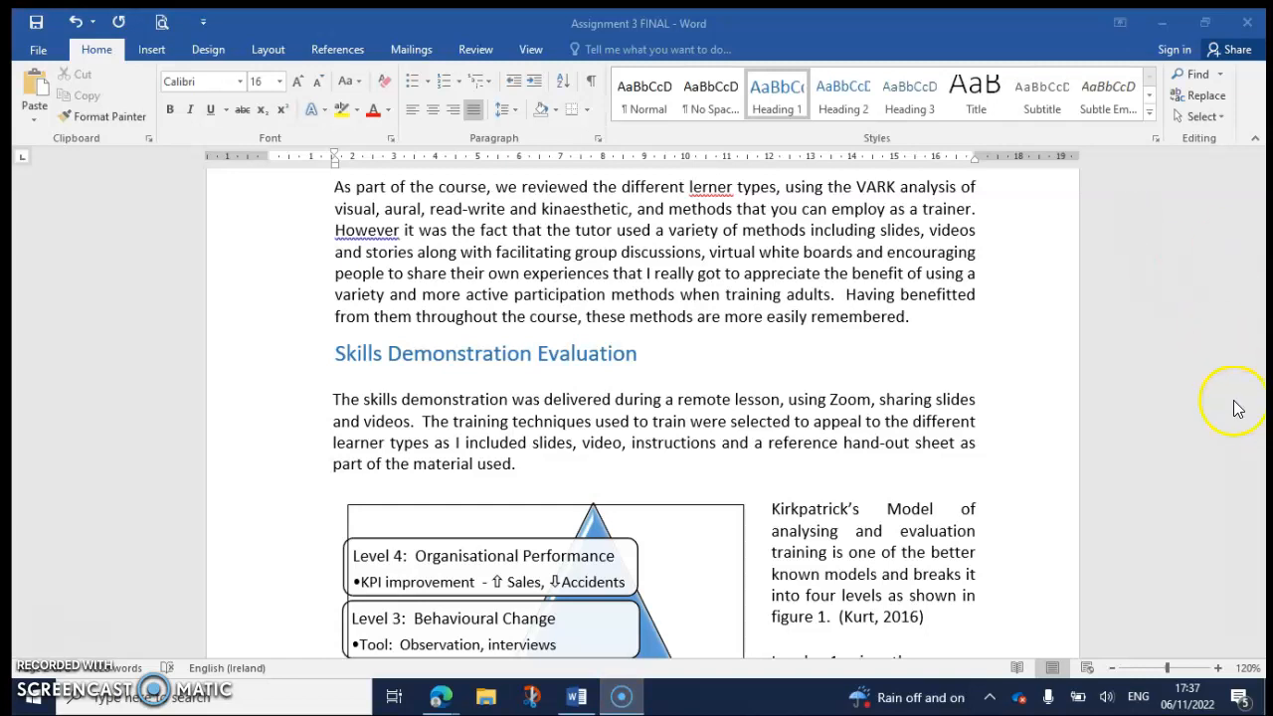
scroll(1111, 583, down, 2)
drag(1258, 269, 1248, 468)
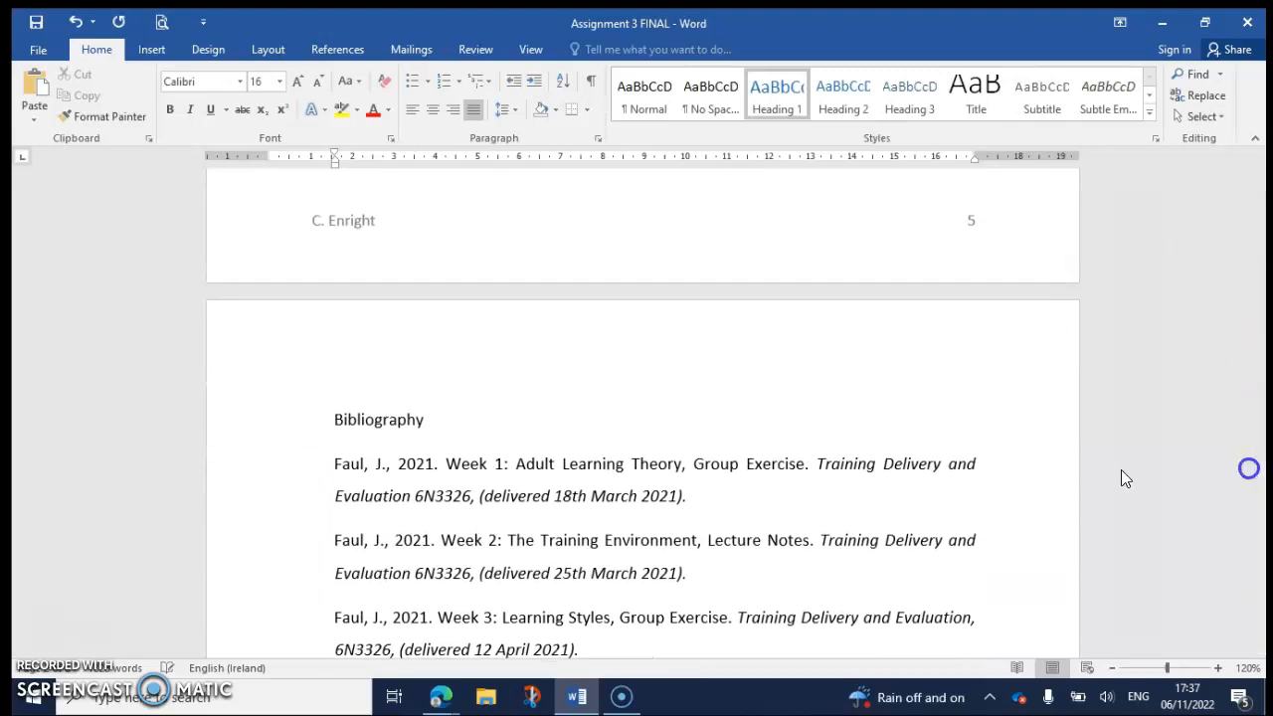
click(379, 419)
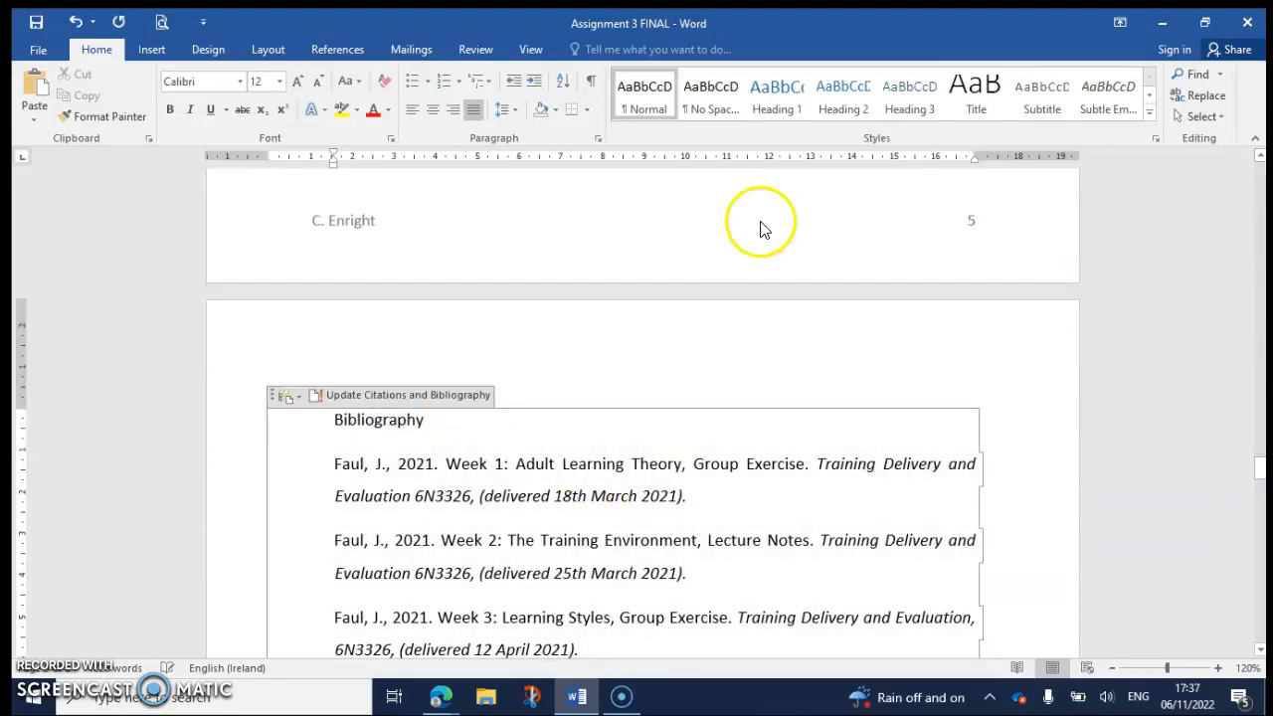
click(767, 99)
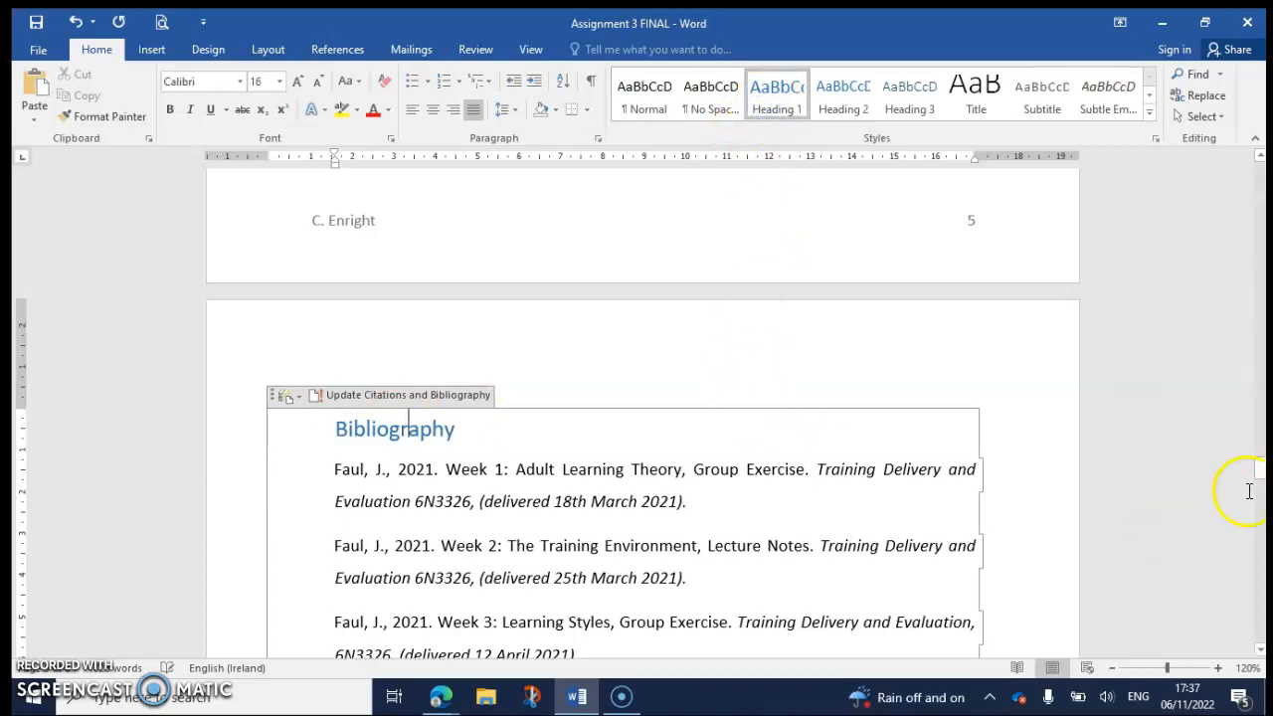
Update the entire table of contents on the first page, not only its page numbers
drag(1261, 477, 1228, 188)
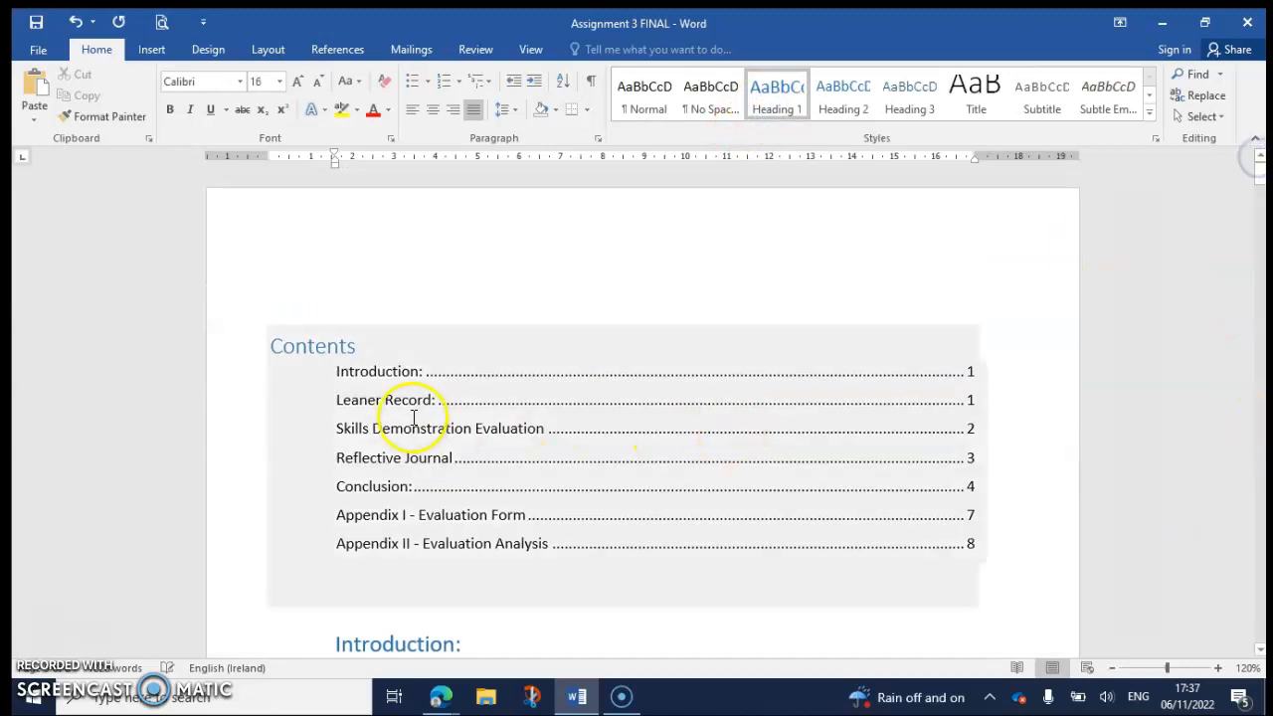
click(413, 410)
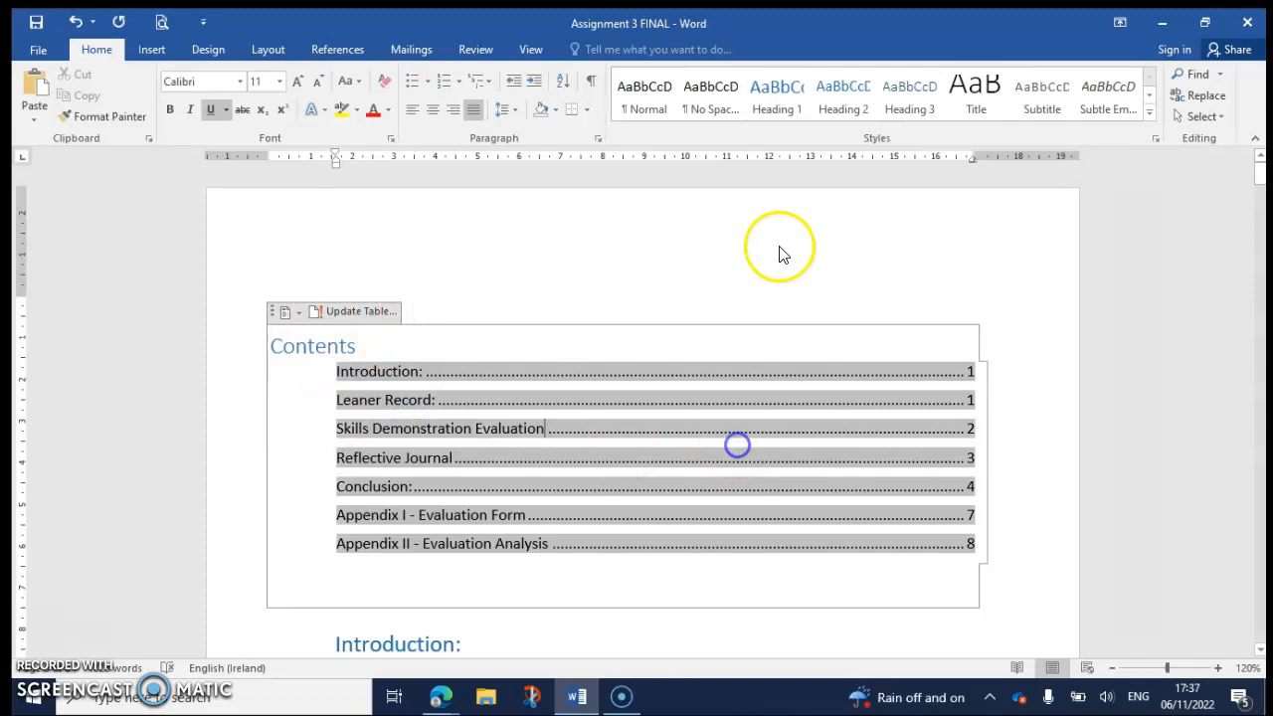
click(779, 253)
click(568, 487)
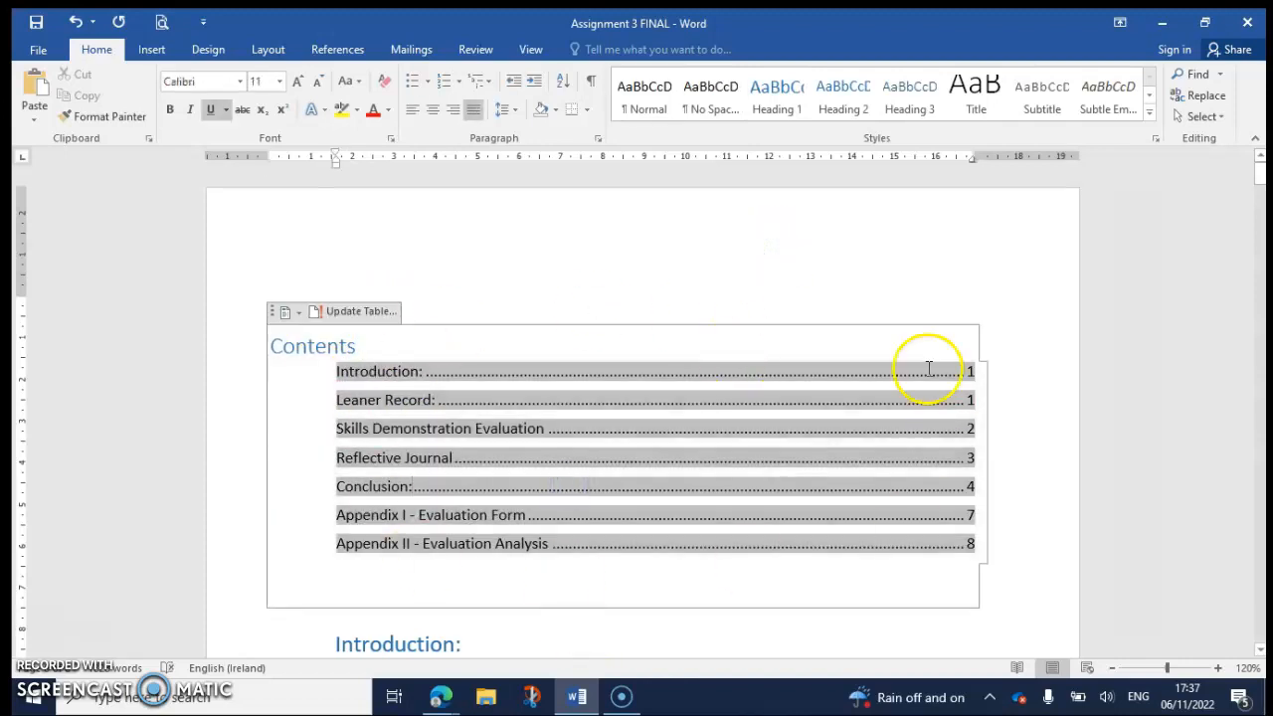
click(356, 311)
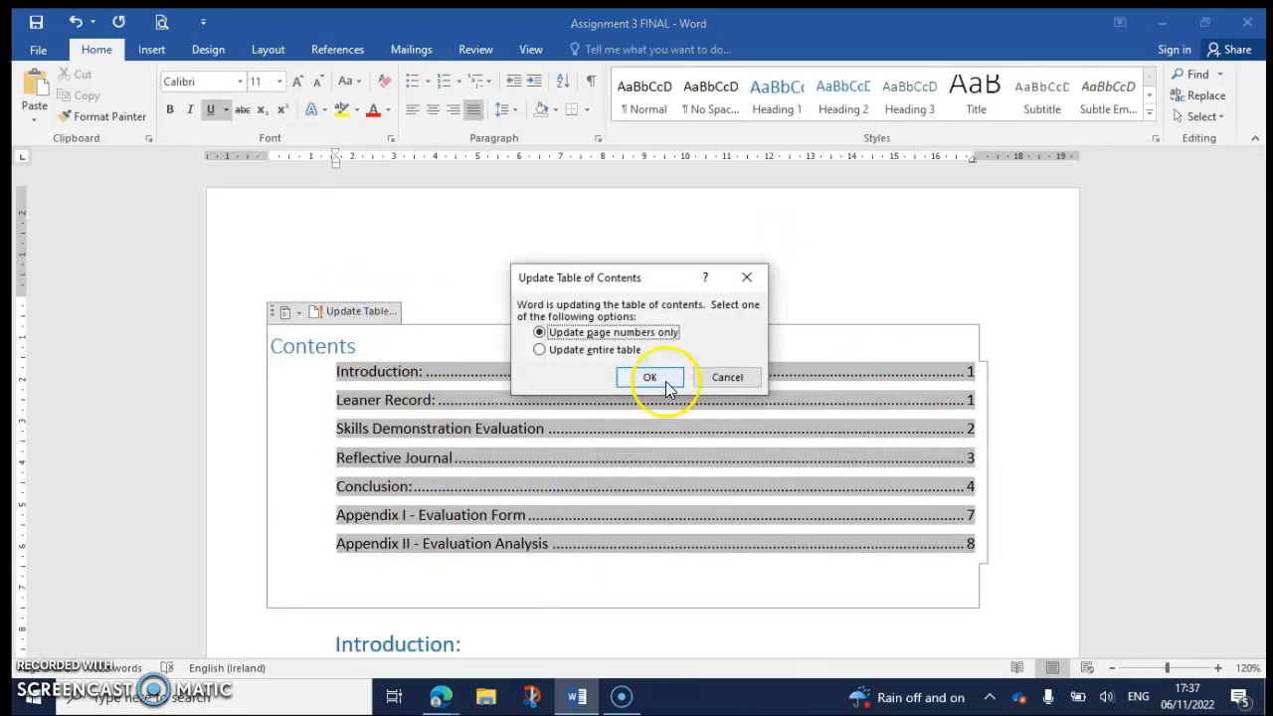
click(624, 356)
click(654, 385)
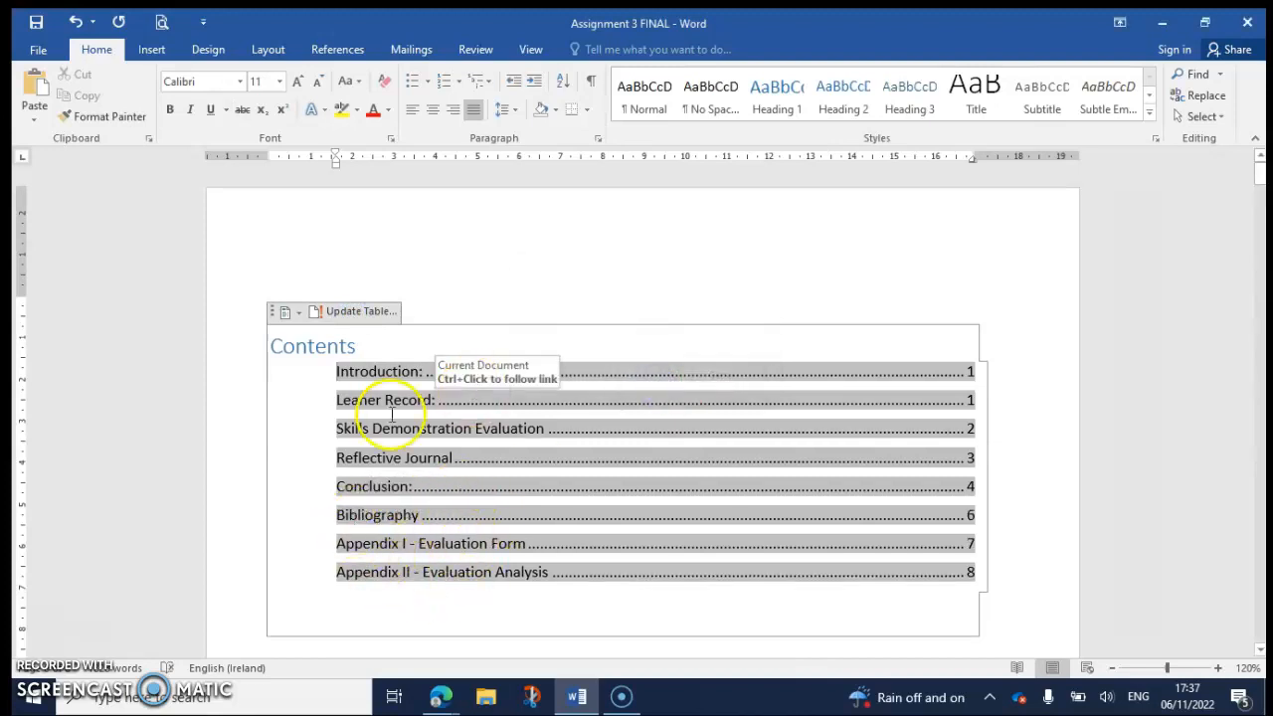
scroll(402, 438, down, 4)
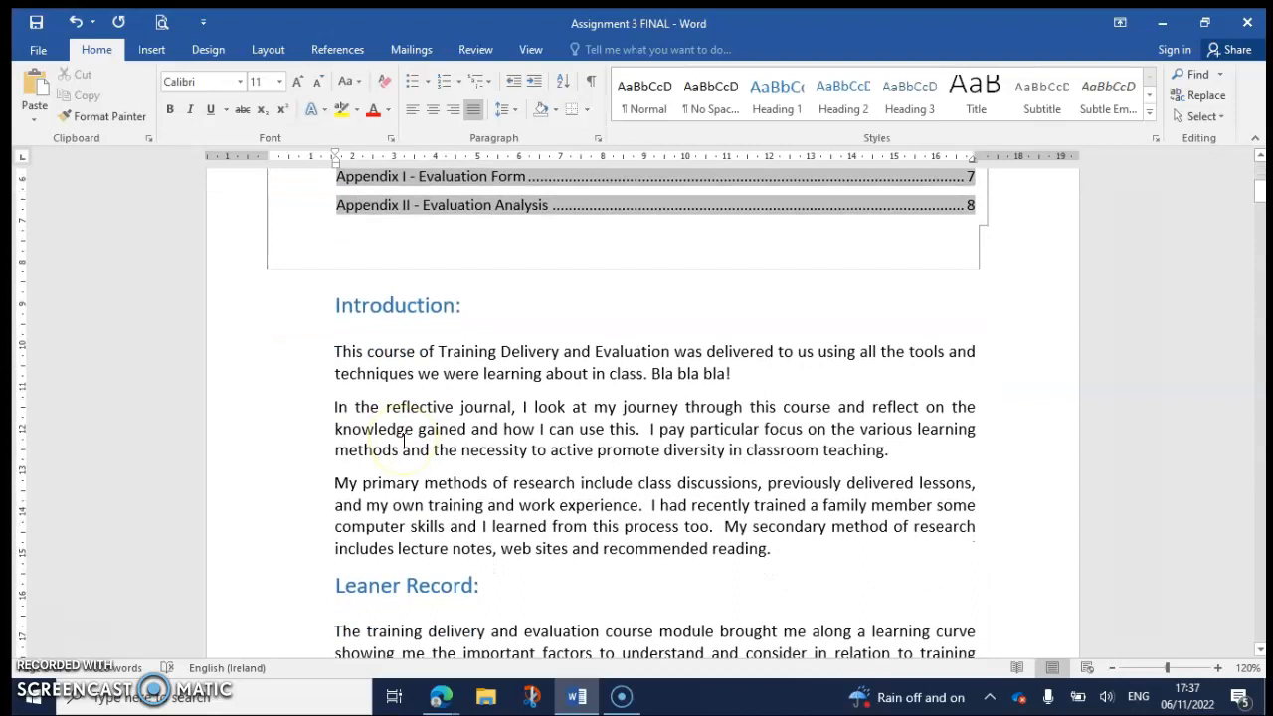
scroll(554, 587, down, 3)
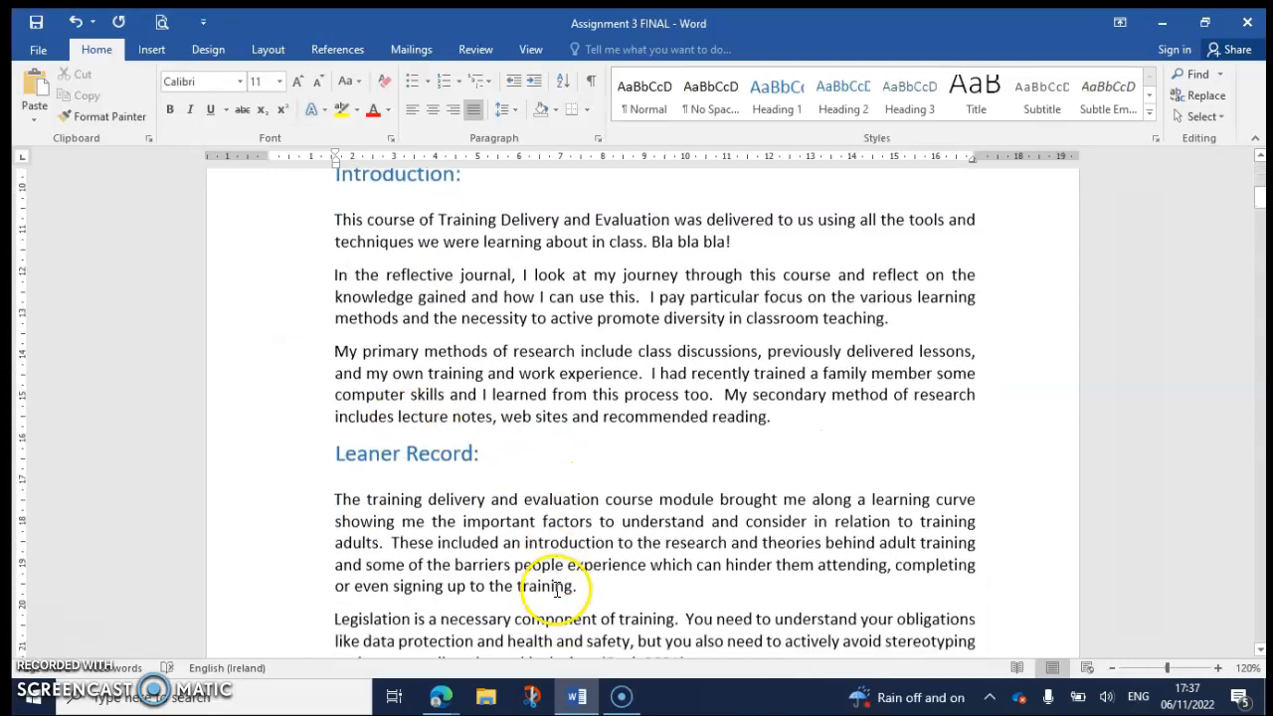
scroll(636, 527, down, 2)
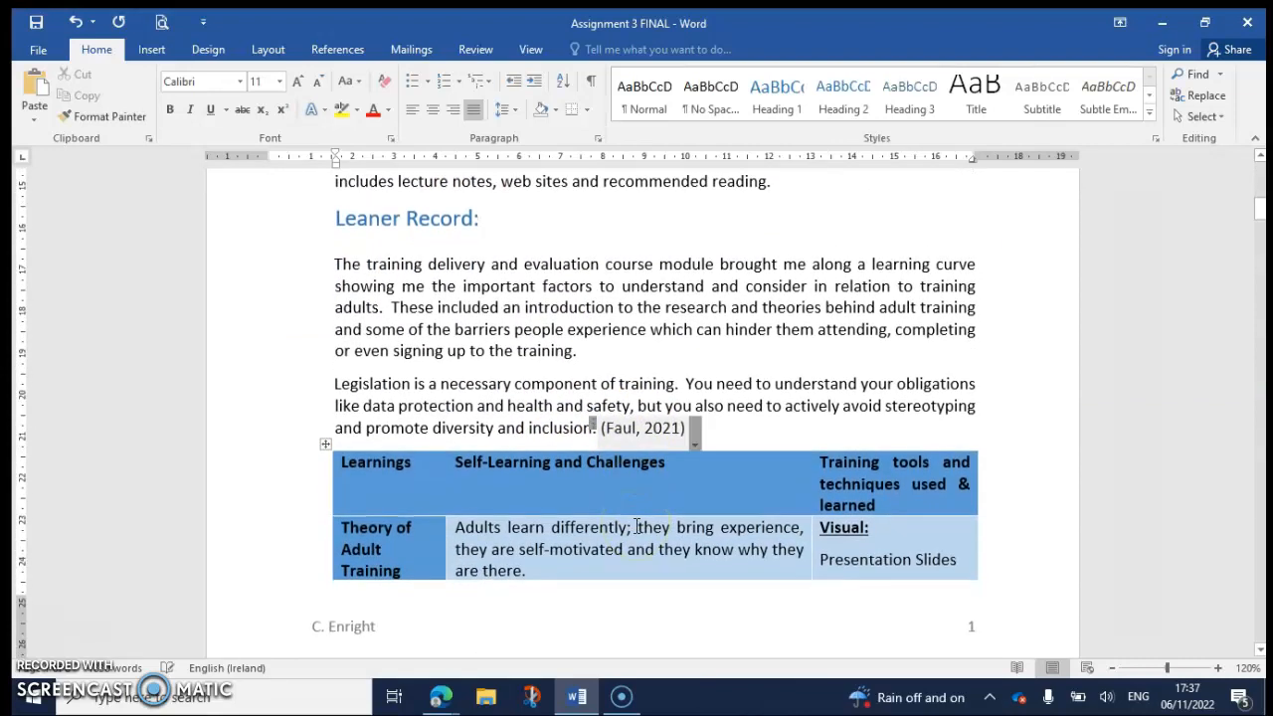
Insert a page break after the last Introduction paragraph so "Leaner Record:" starts a new page without an empty line above it
scroll(532, 388, up, 14)
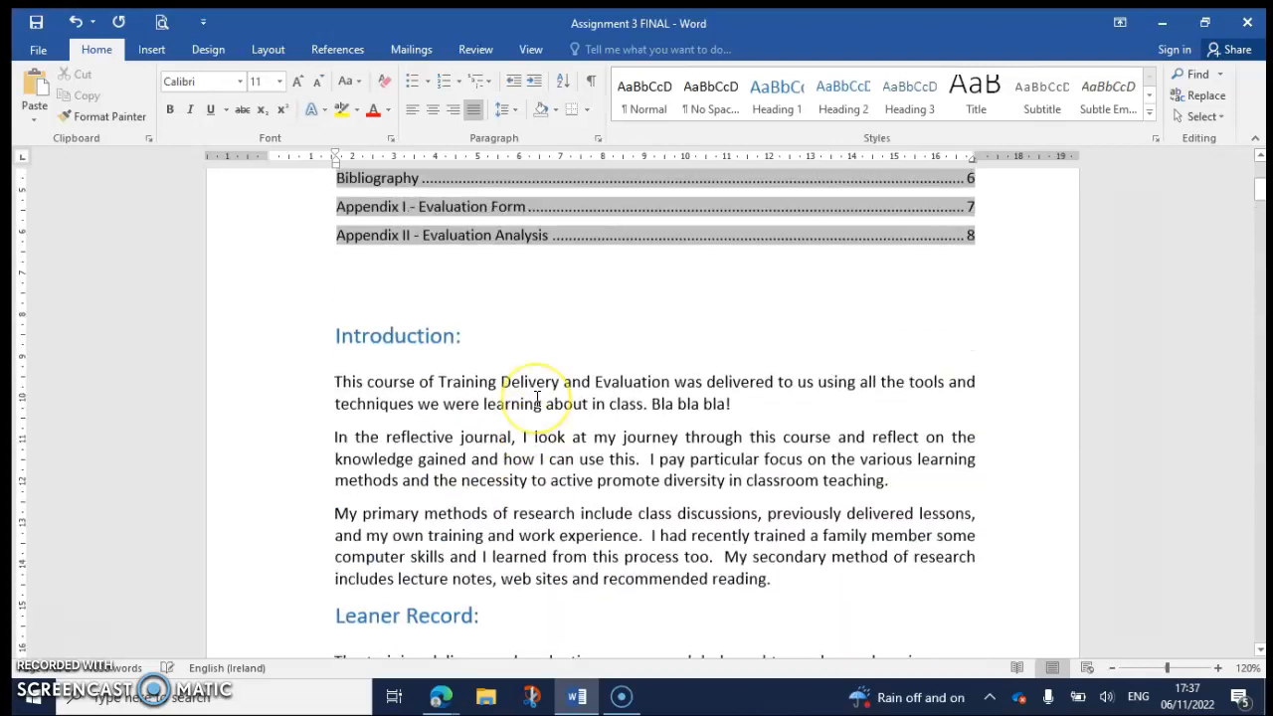
click(447, 314)
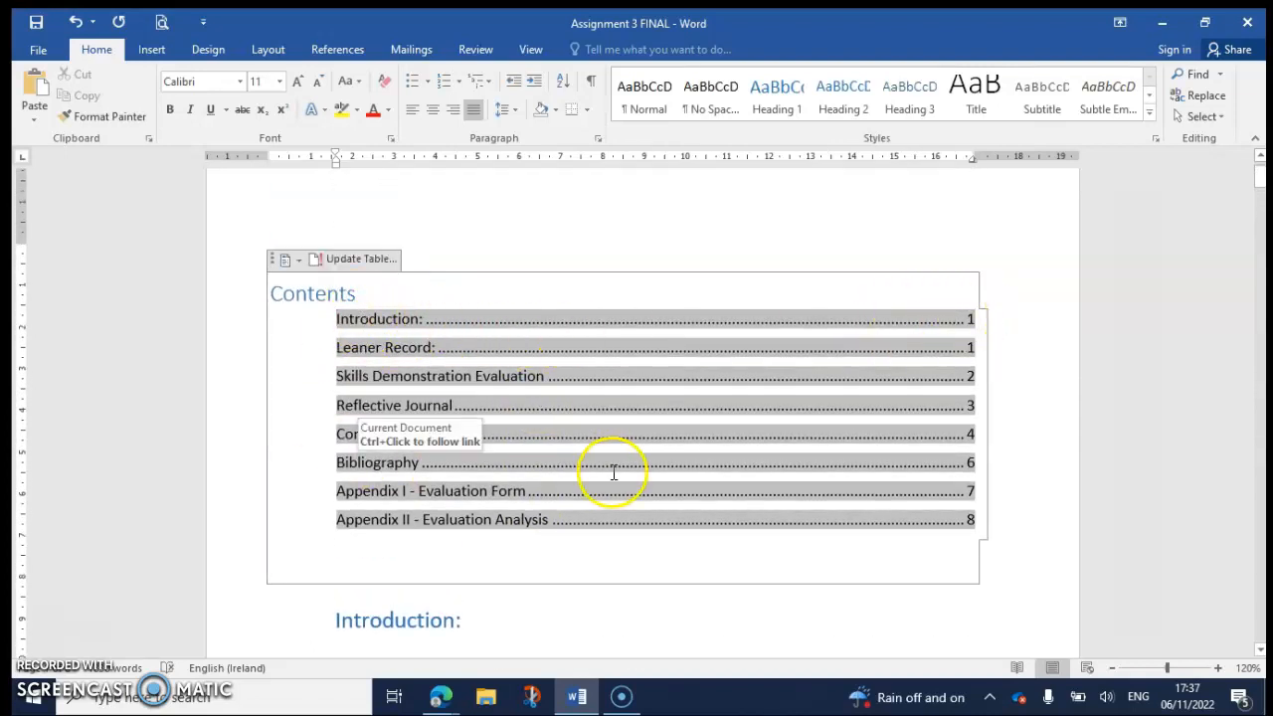
scroll(606, 457, down, 8)
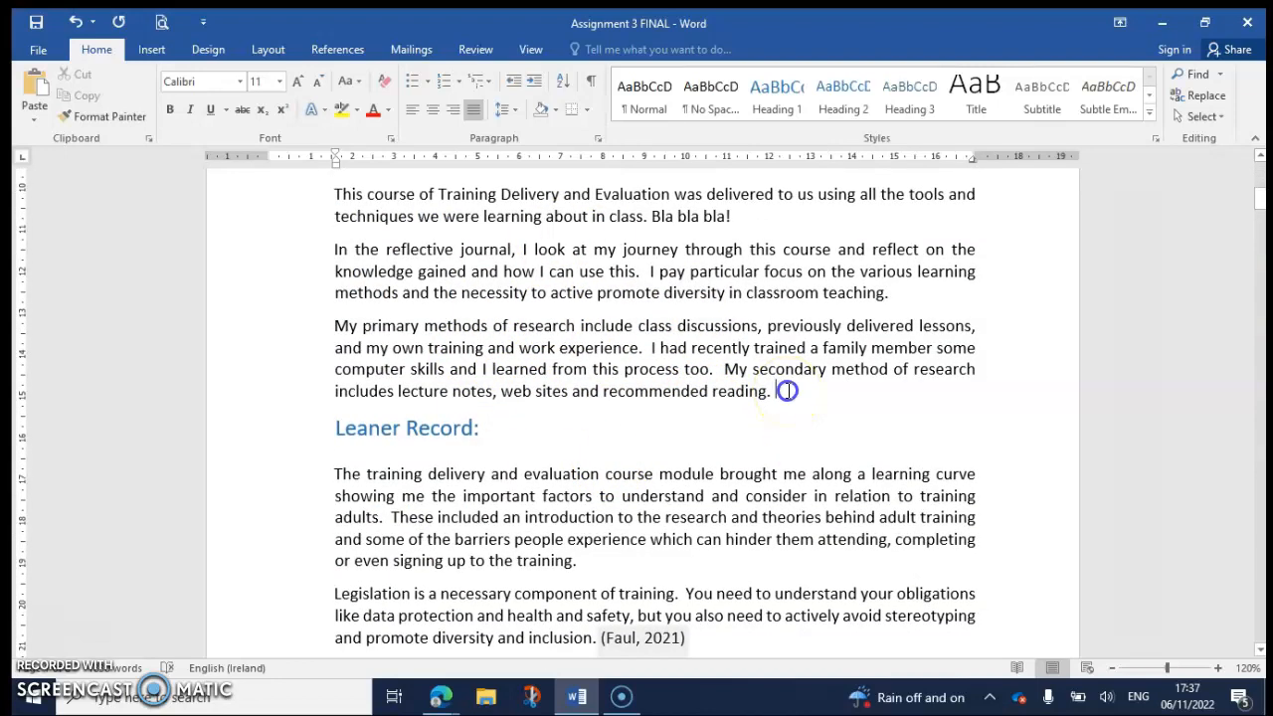
click(141, 49)
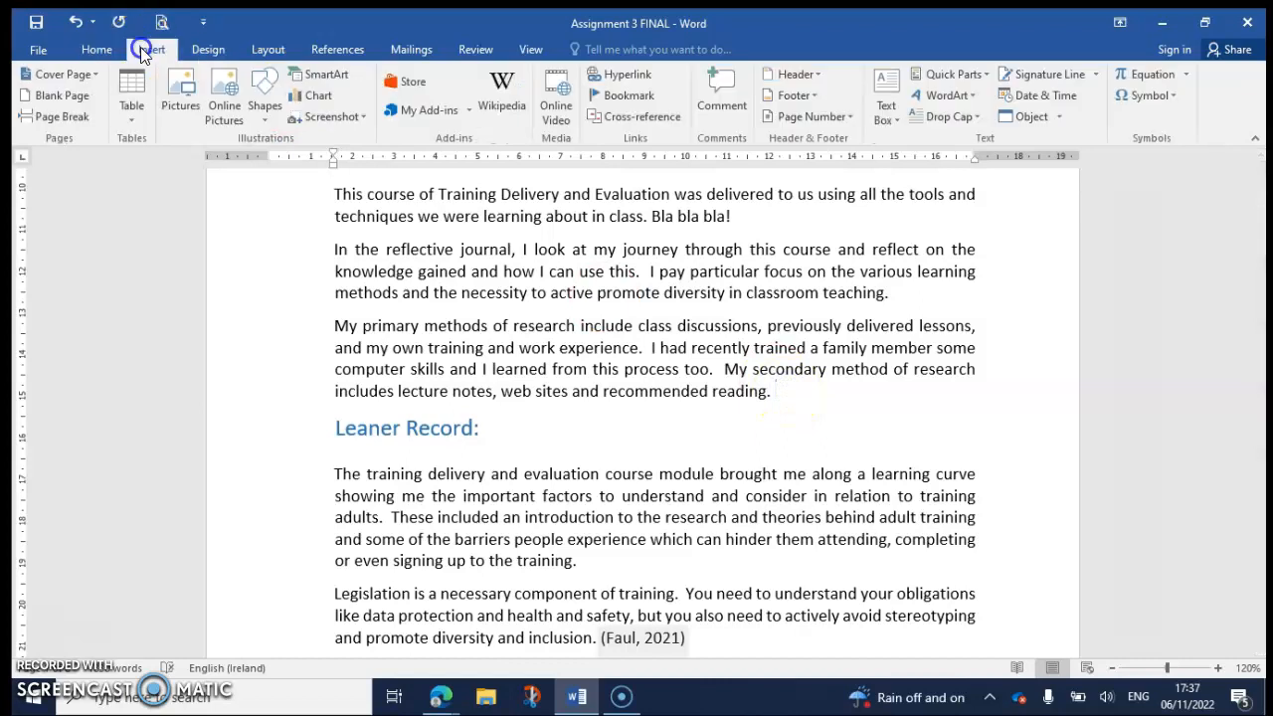
click(55, 116)
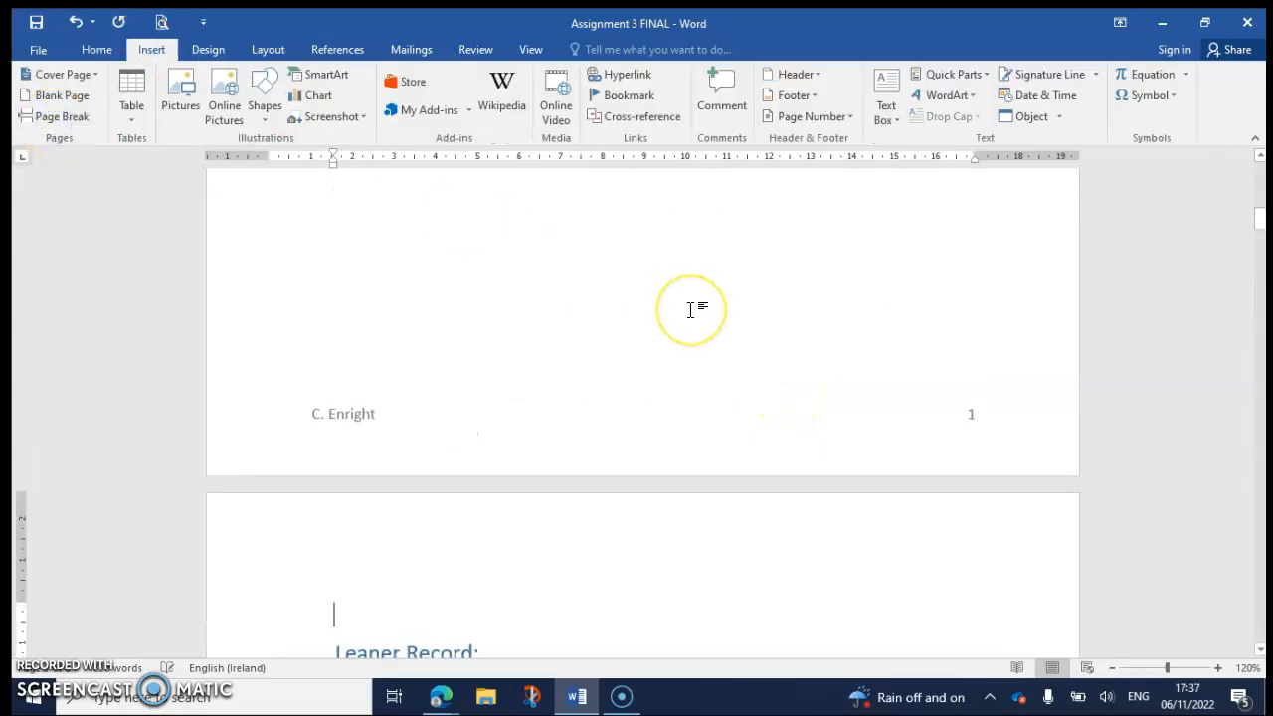
click(653, 292)
Update the entire table of contents on the first page to reflect the new page break
scroll(654, 293, up, 5)
scroll(655, 291, up, 3)
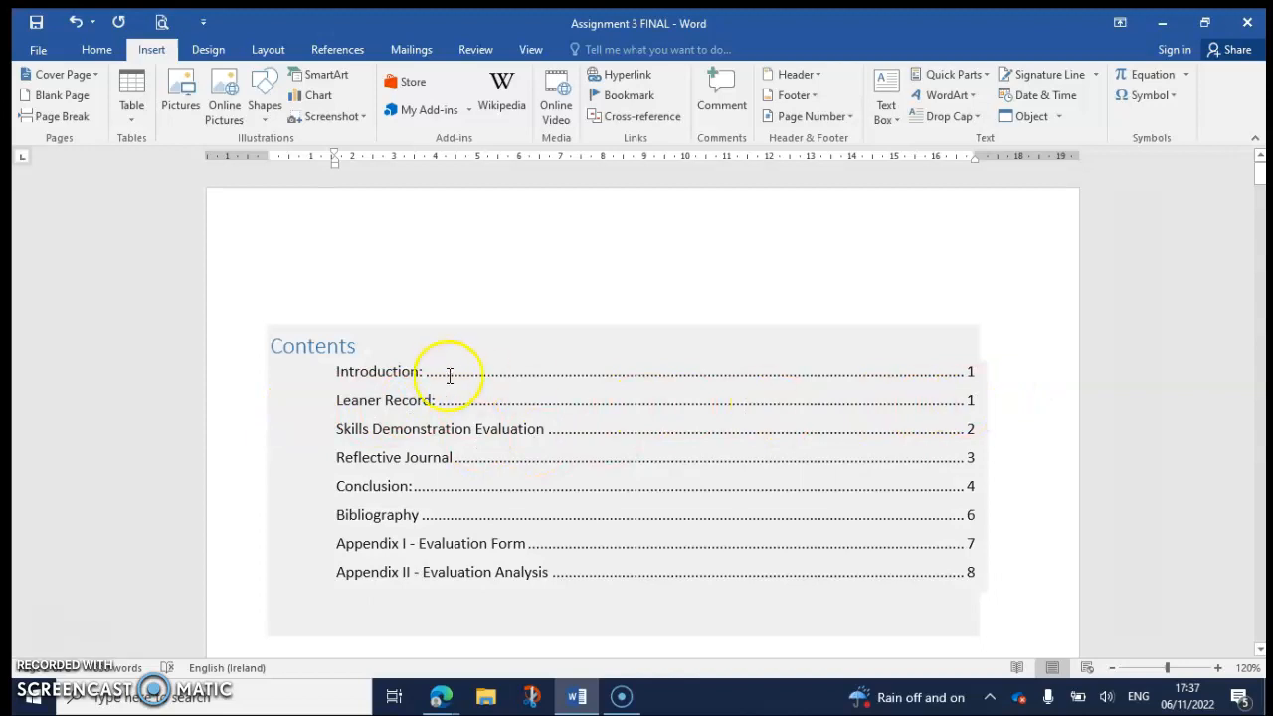
click(403, 381)
click(360, 314)
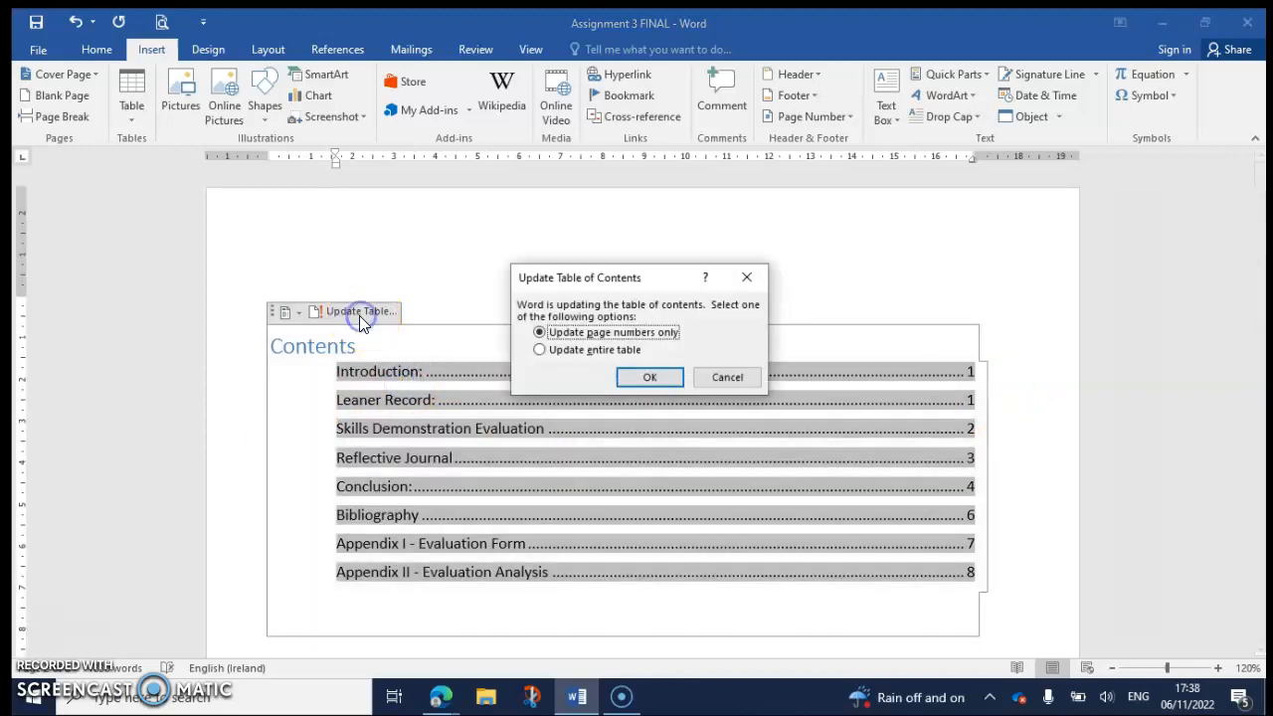
click(583, 349)
click(646, 376)
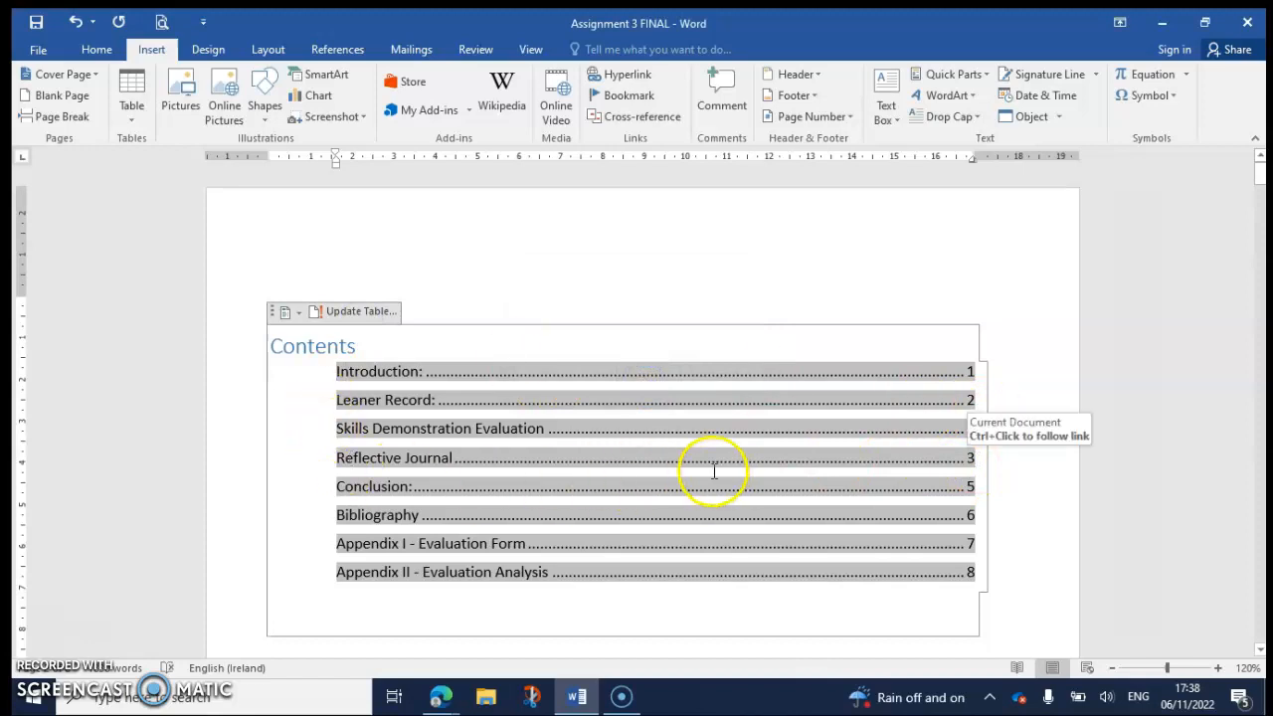
Apply the Normal style to the "Leaner Record:" title at the start of the second page
scroll(723, 477, down, 15)
scroll(718, 485, down, 3)
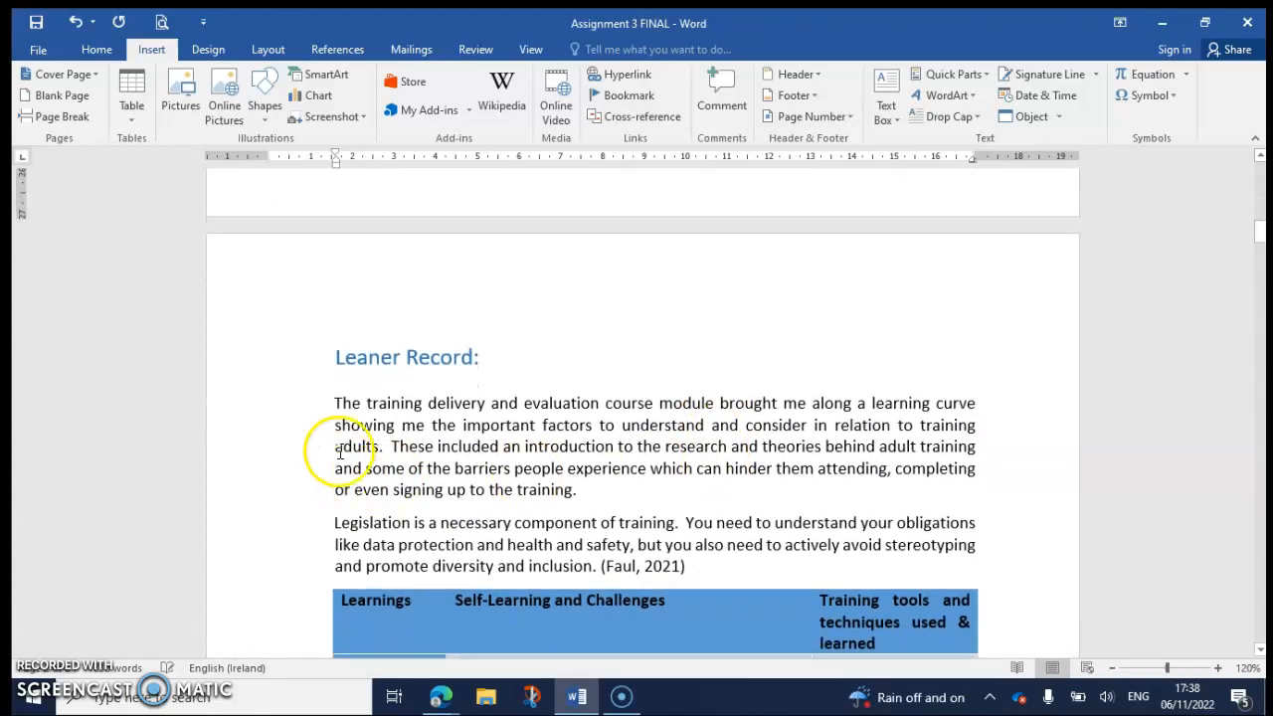
click(97, 50)
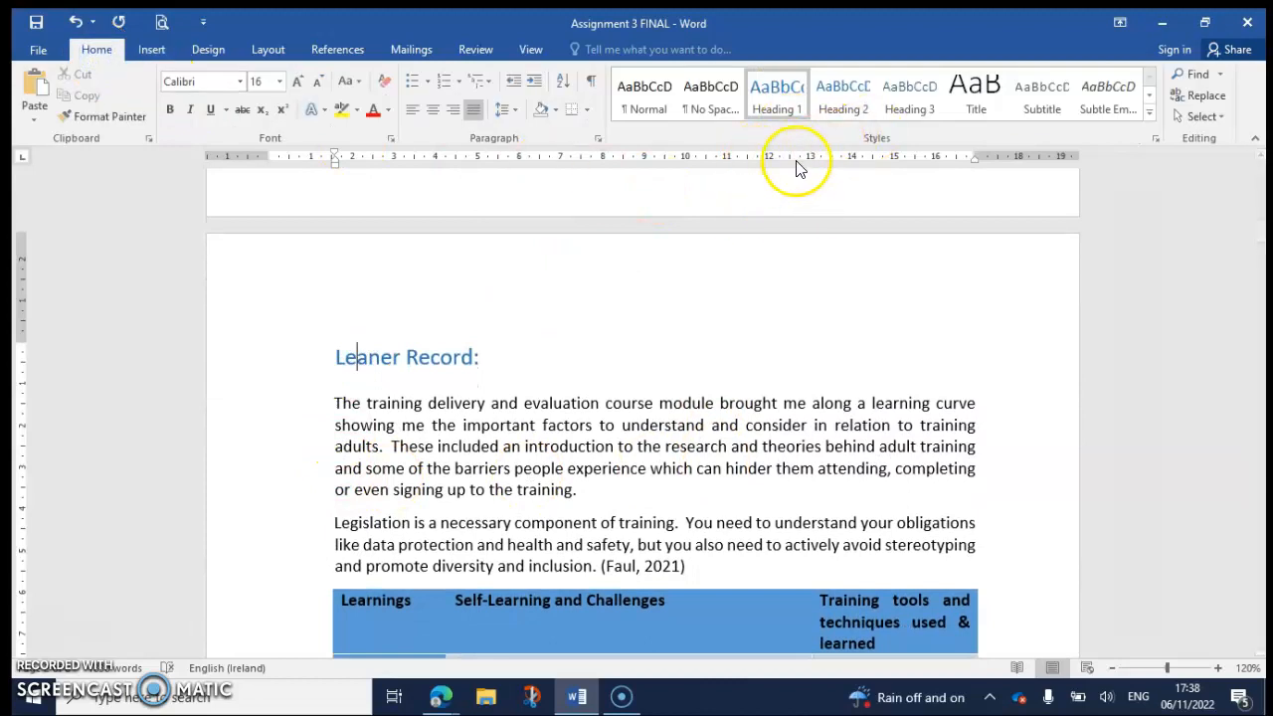
click(645, 99)
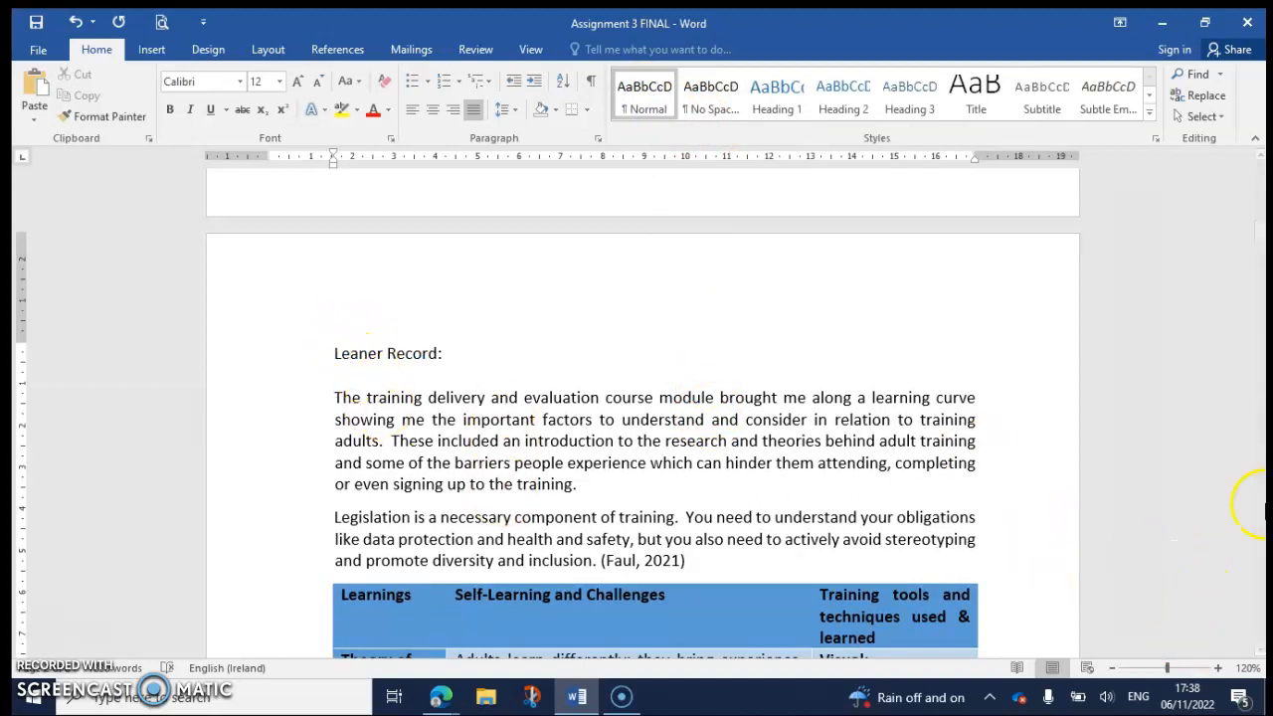
Update the entire table of contents again so it drops the "Leaner Record:" entry
drag(1260, 235, 1262, 184)
click(666, 353)
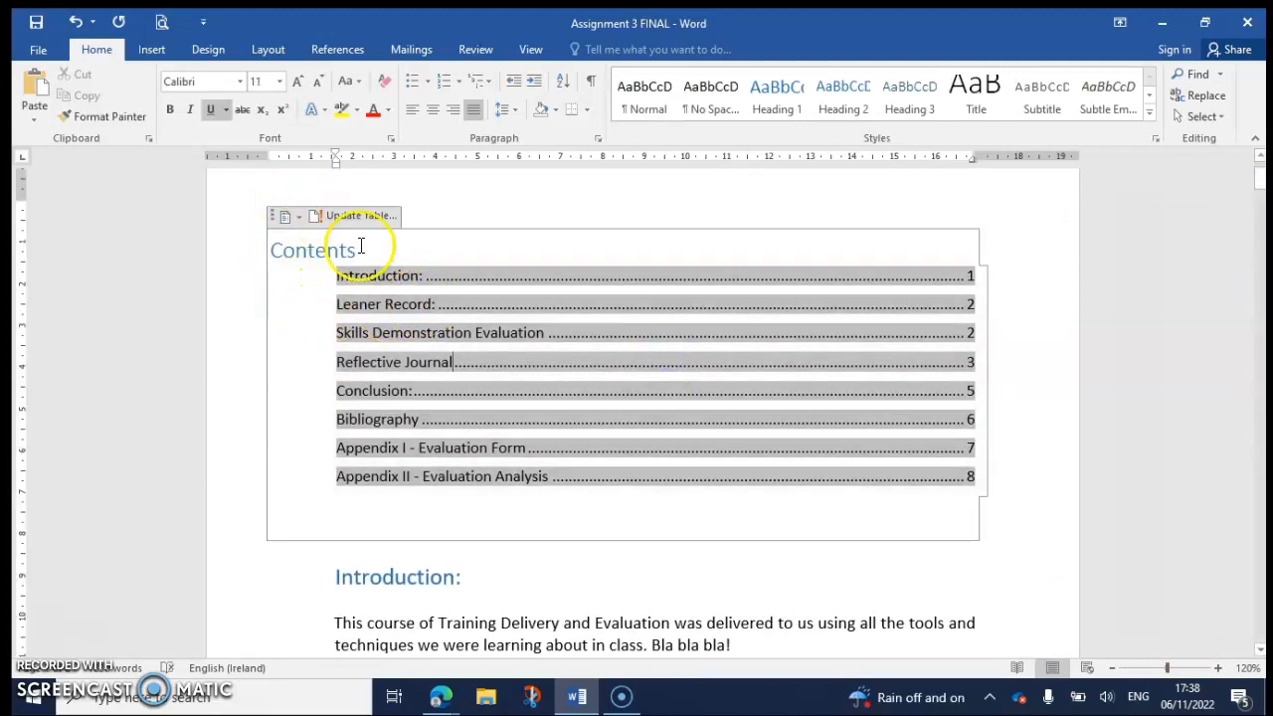
click(361, 215)
click(539, 349)
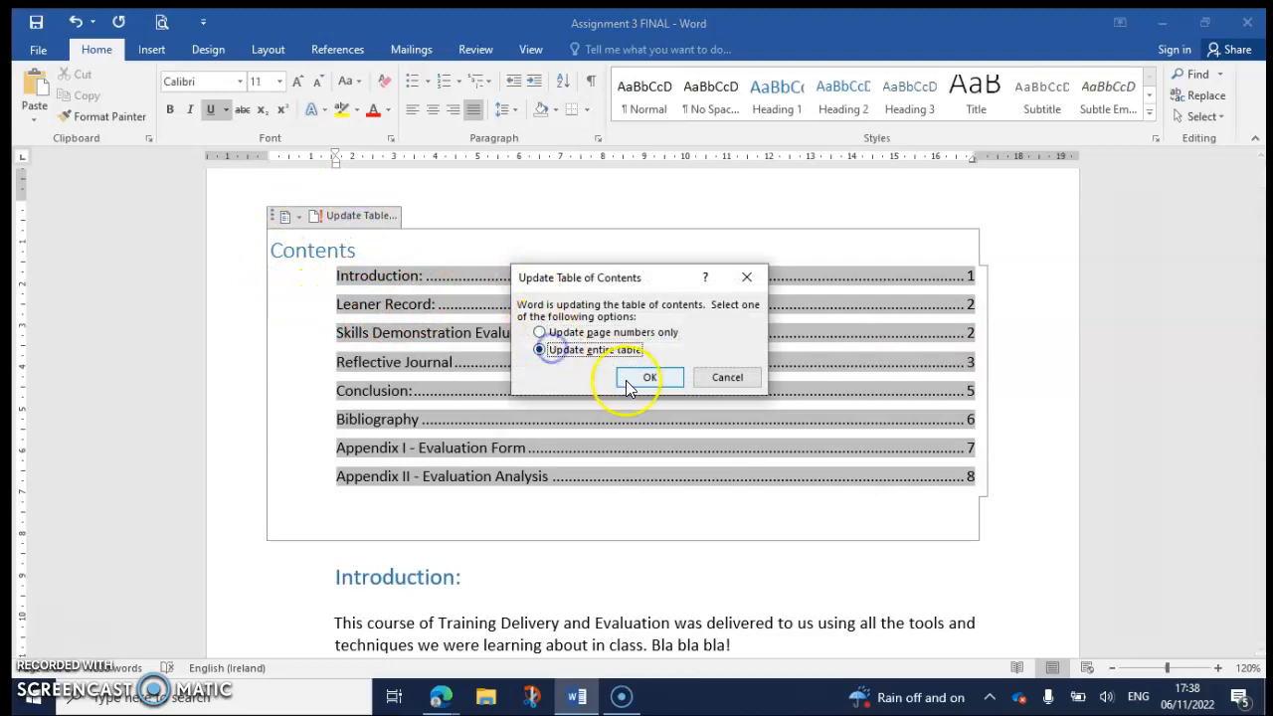
click(646, 377)
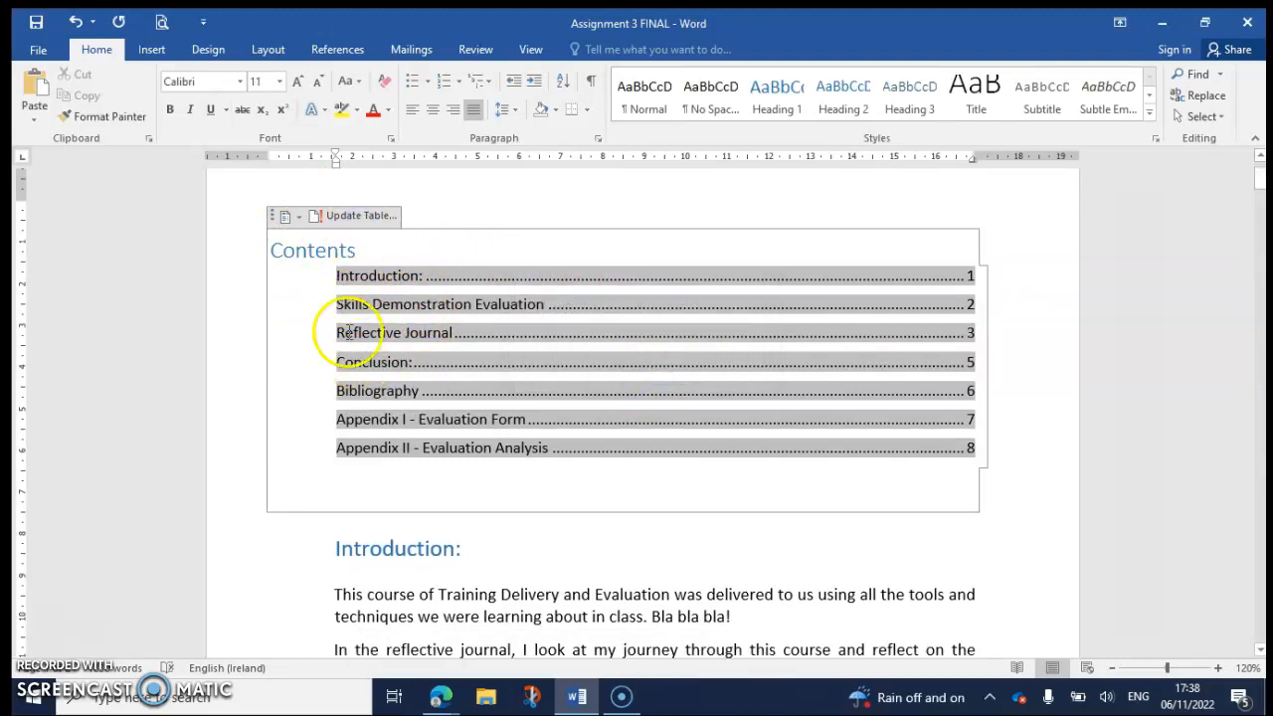
click(406, 557)
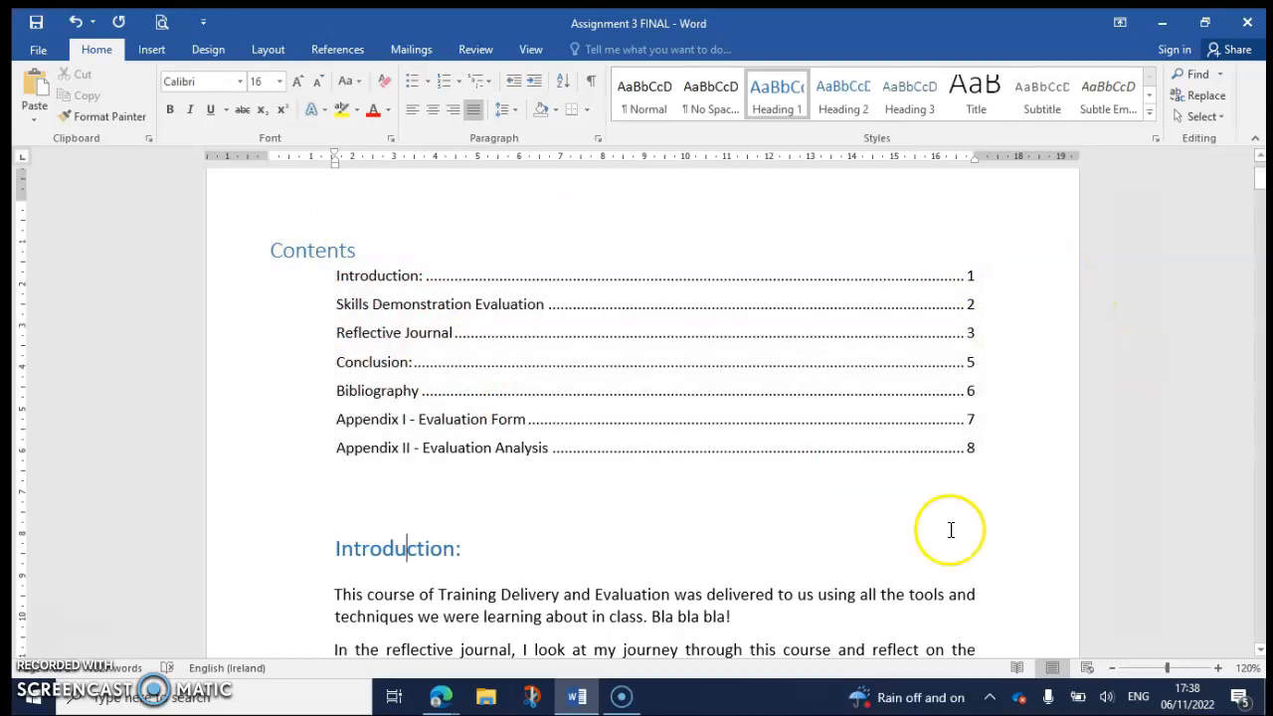
Apply the Heading 1 style to the "Leaner Record:" title on the second page again
scroll(631, 520, down, 5)
scroll(631, 520, down, 10)
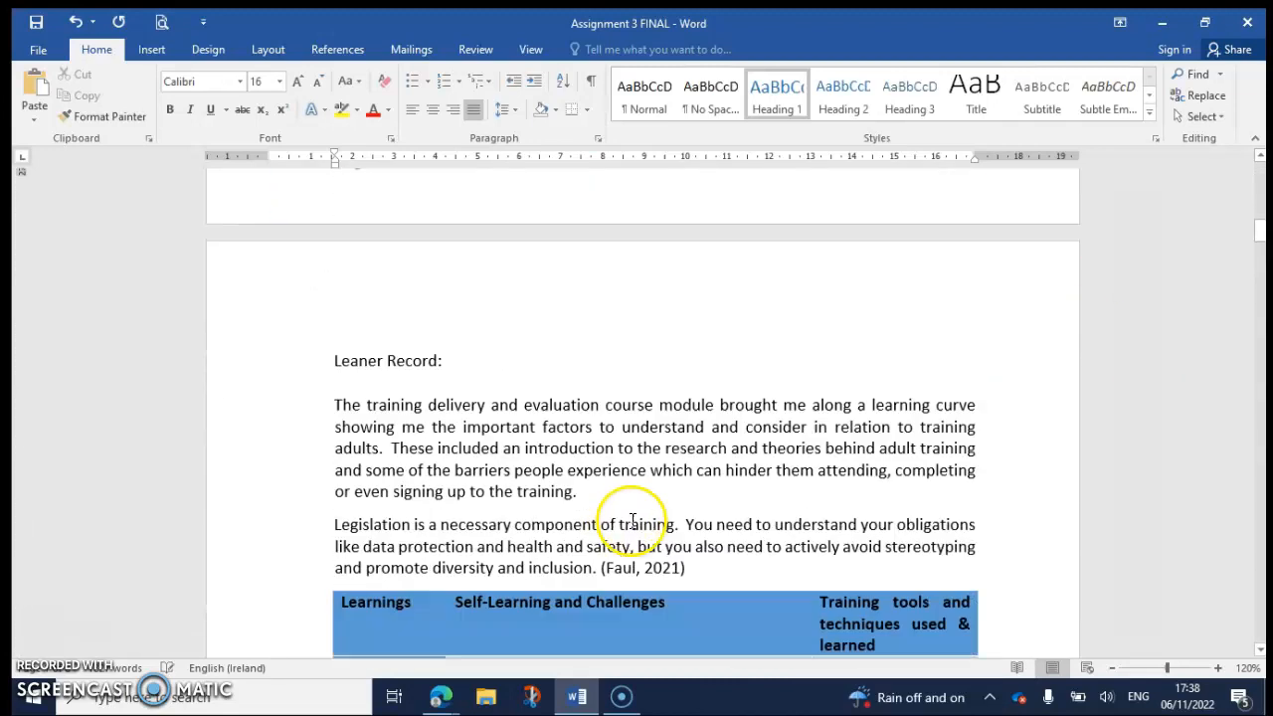
click(411, 310)
click(796, 99)
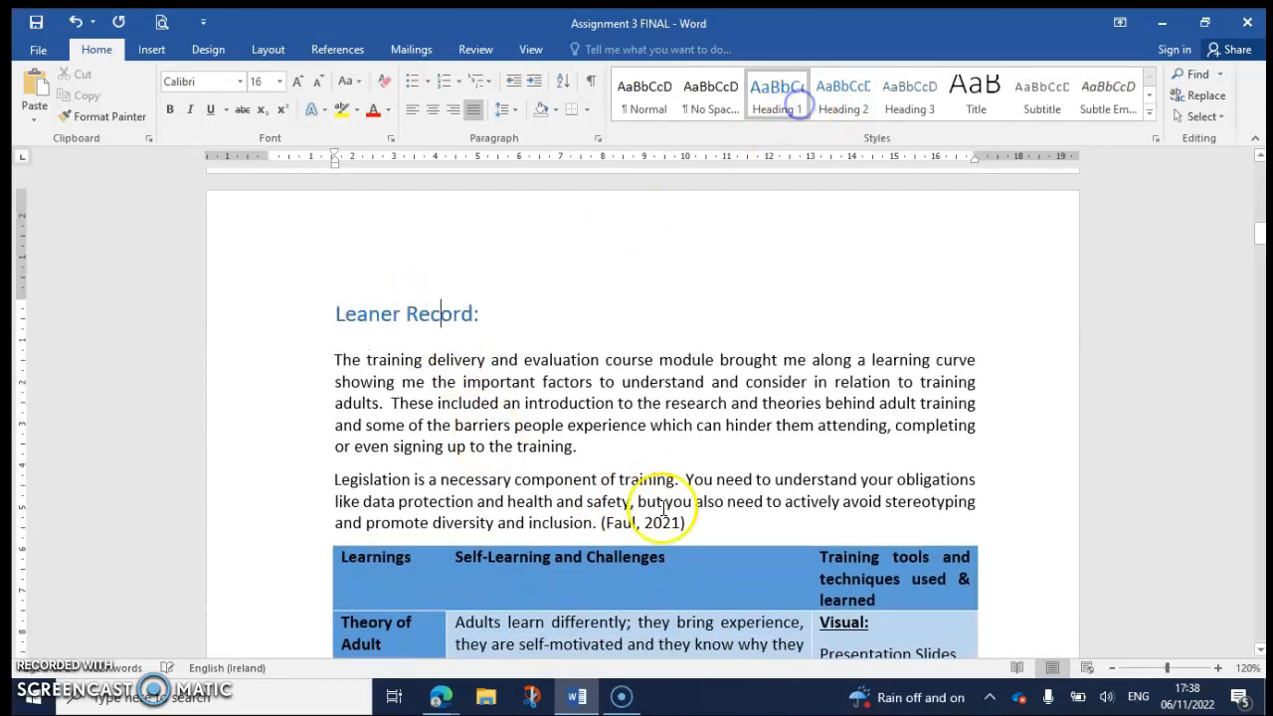
Reword the line below the learnings table as the caption "Table 1: Documents my learning records during this course."
scroll(661, 468, down, 3)
scroll(661, 462, down, 9)
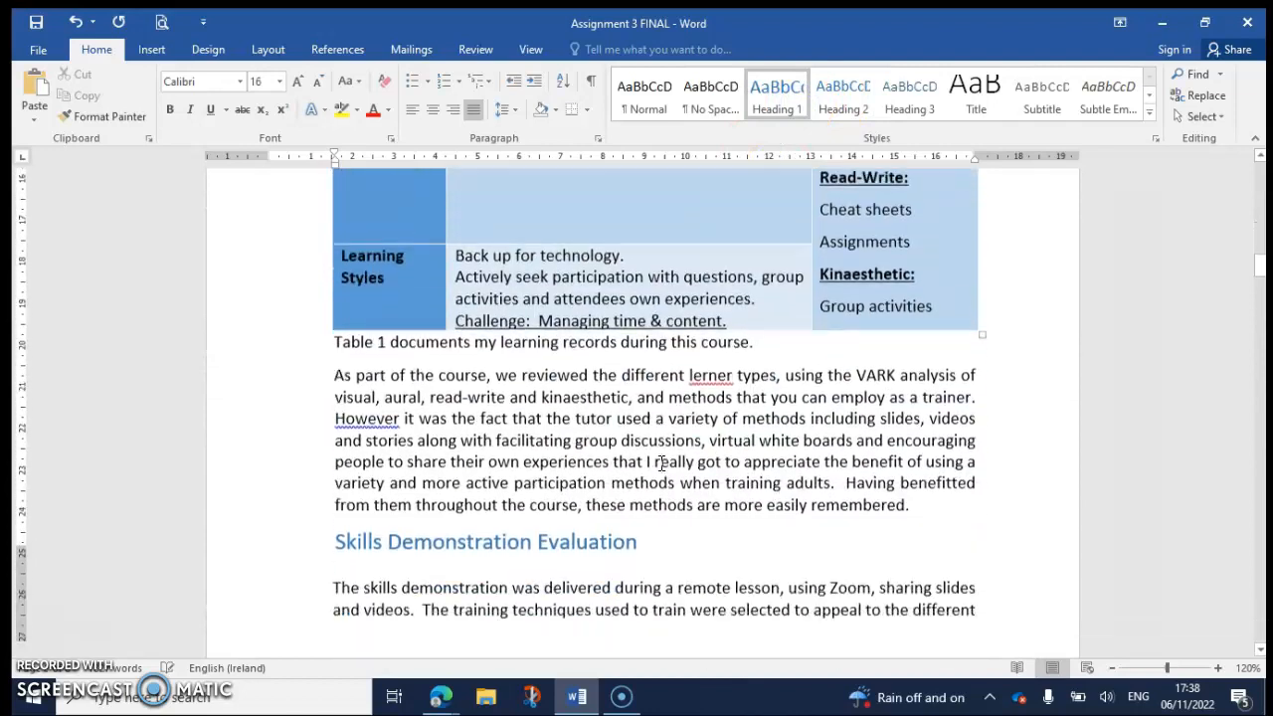
scroll(687, 463, down, 7)
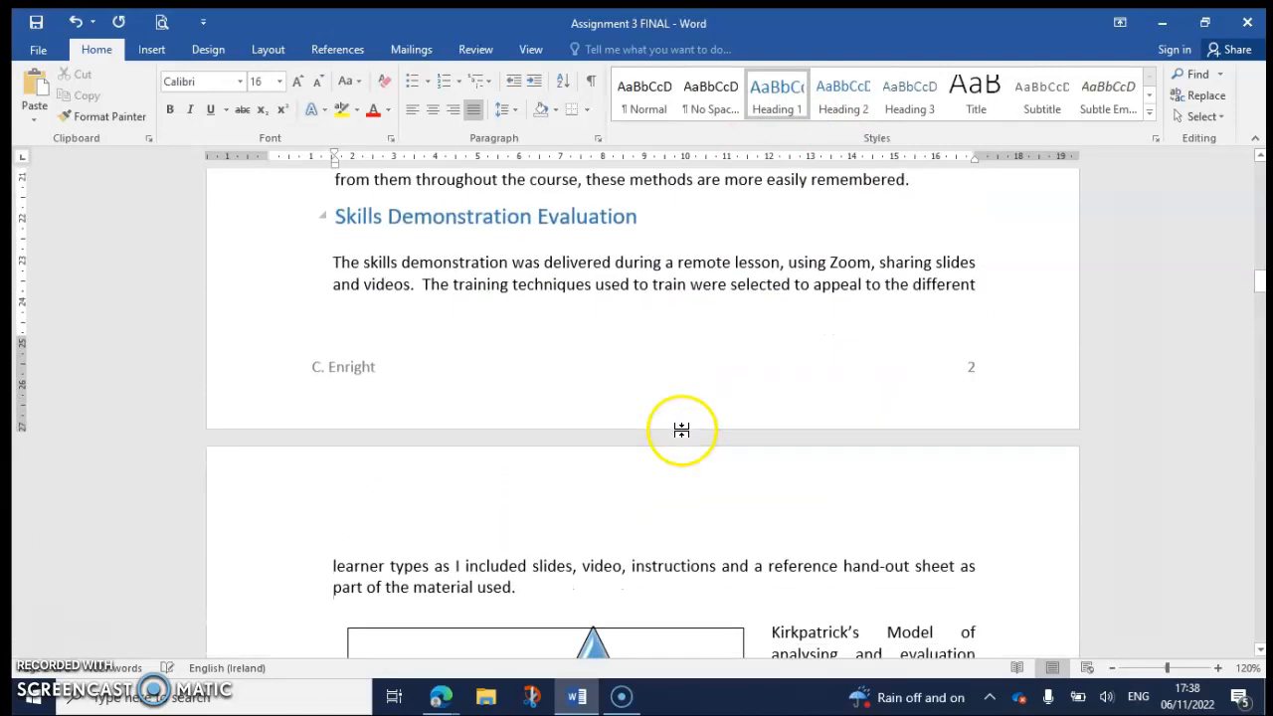
scroll(682, 428, up, 1)
scroll(677, 438, up, 15)
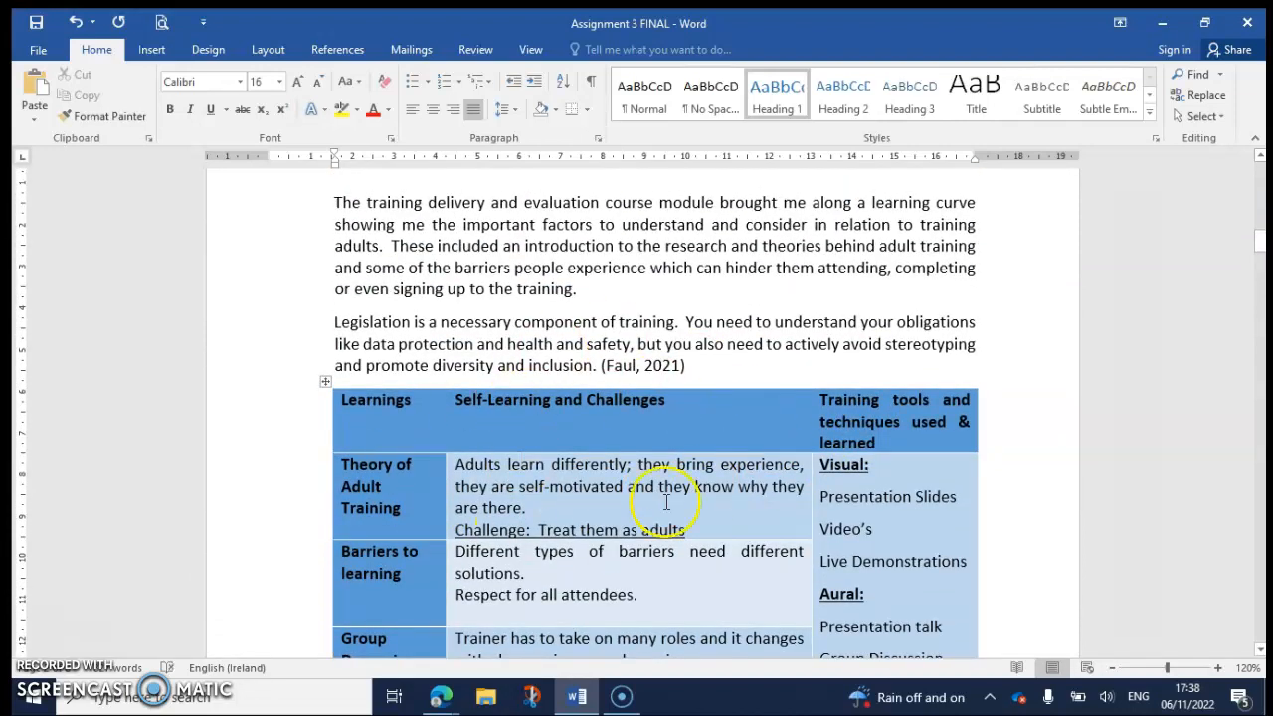
scroll(666, 503, down, 4)
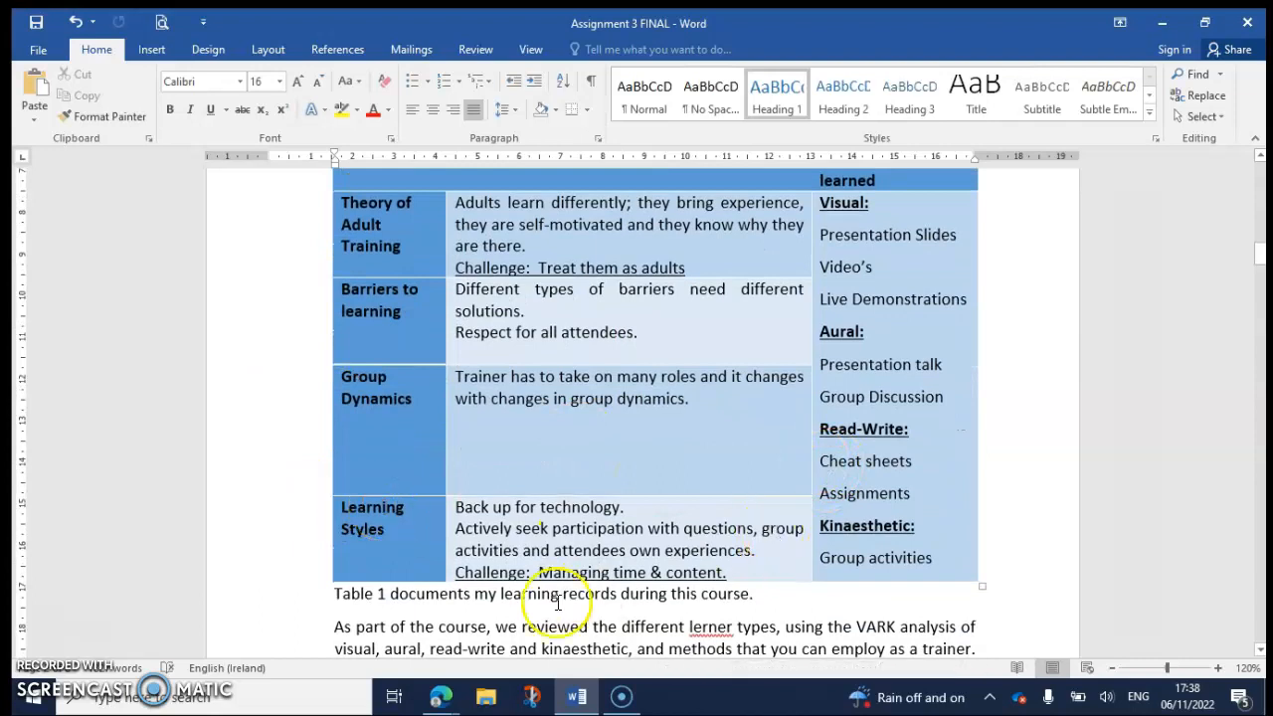
click(337, 593)
drag(335, 592, 762, 595)
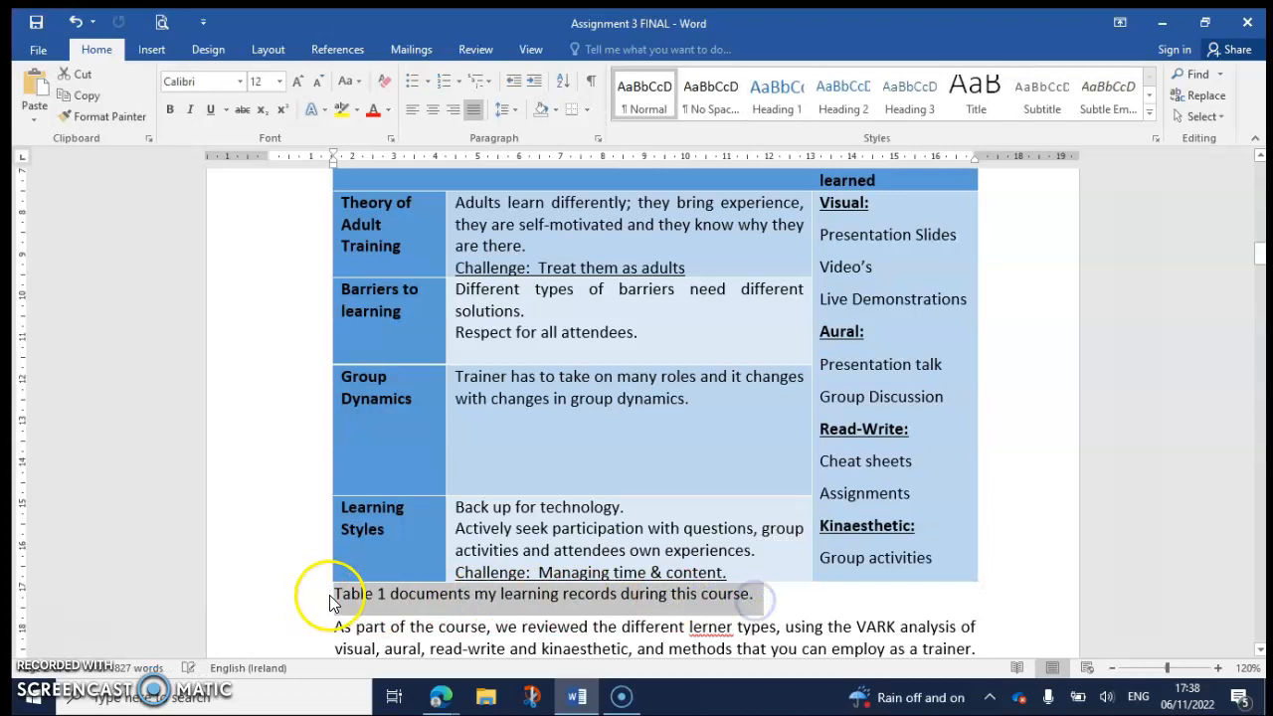
click(472, 595)
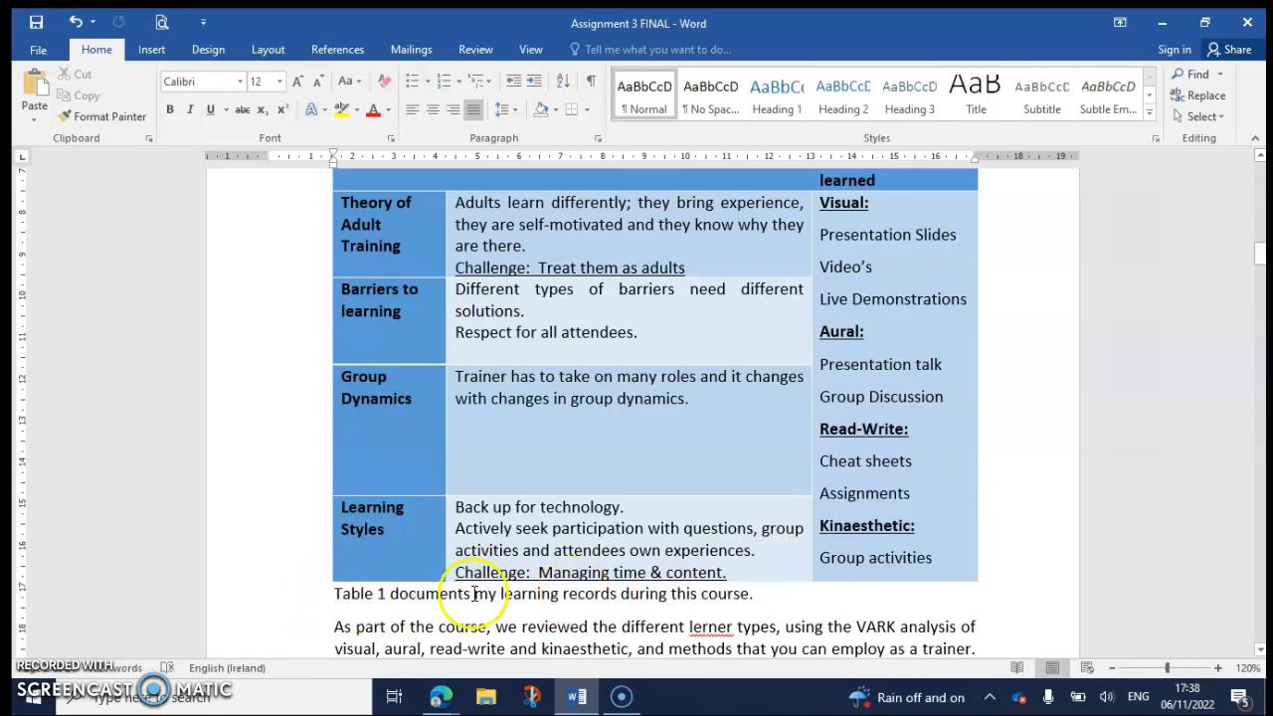
text(:  D)
key(Delete)
key(Delete)
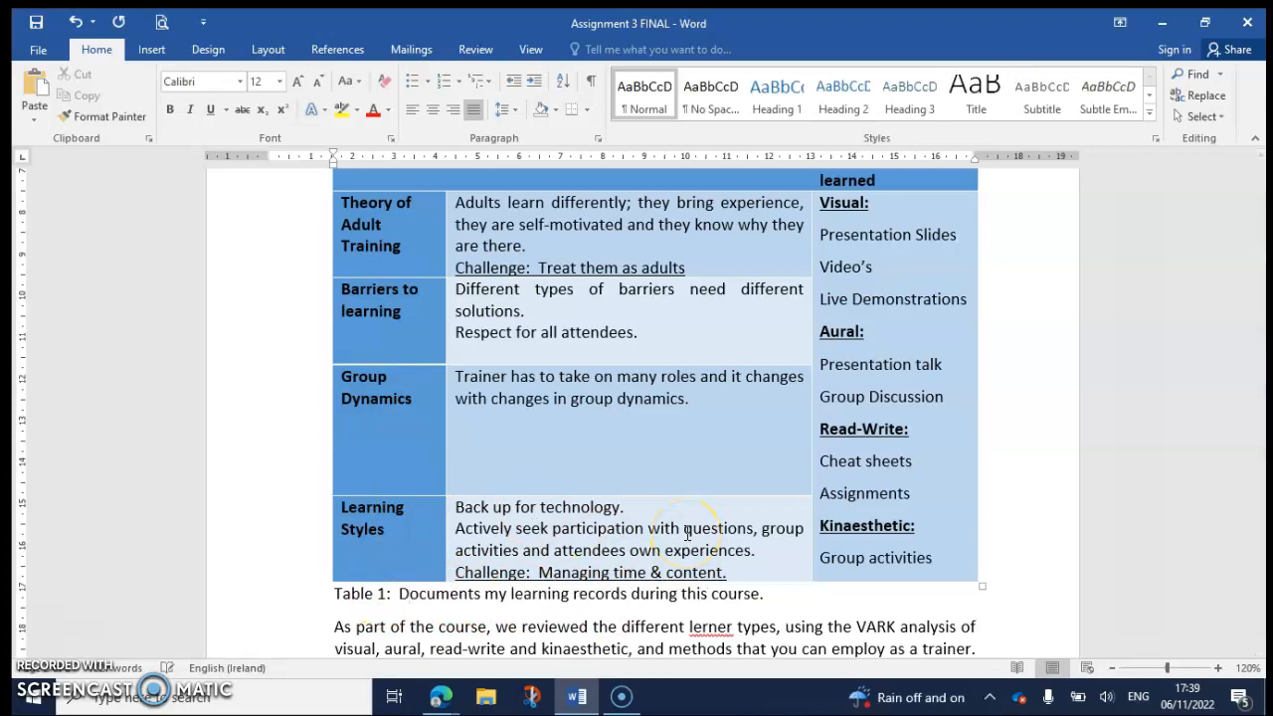
click(559, 344)
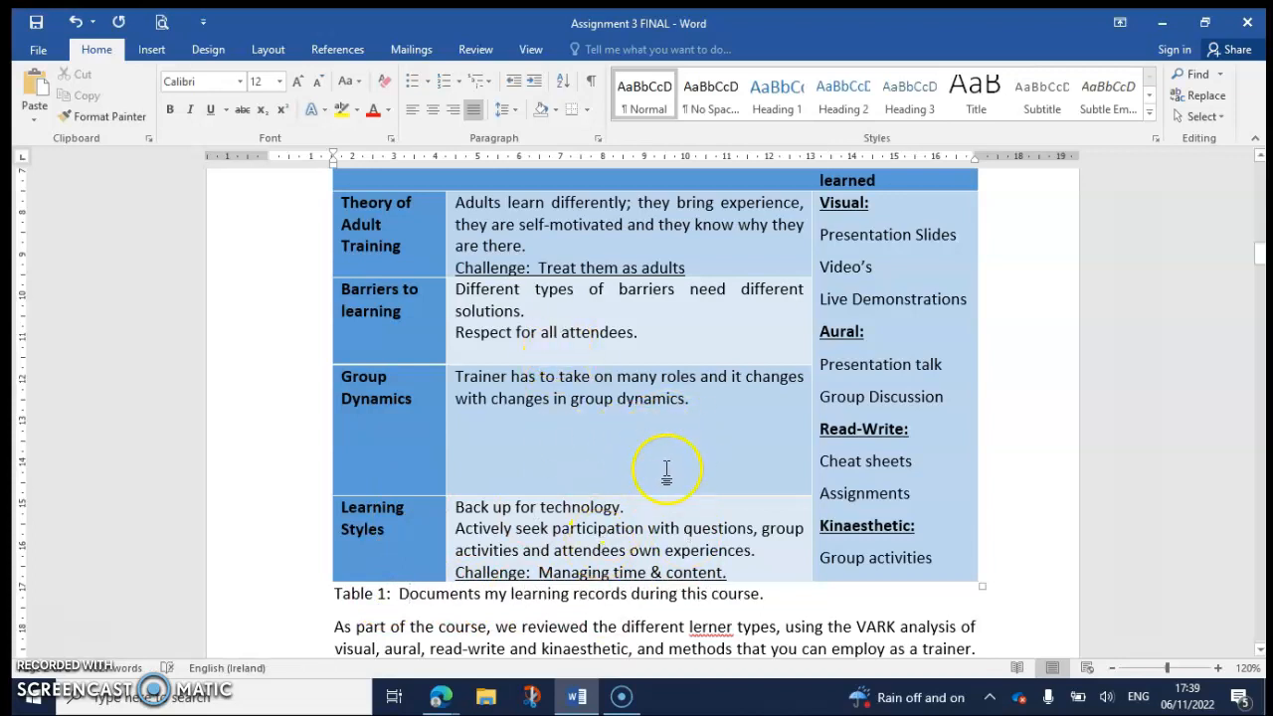
Examine the caption below the Kirkpatrick pyramid diagram, including its font size, italics and colour
scroll(666, 473, down, 12)
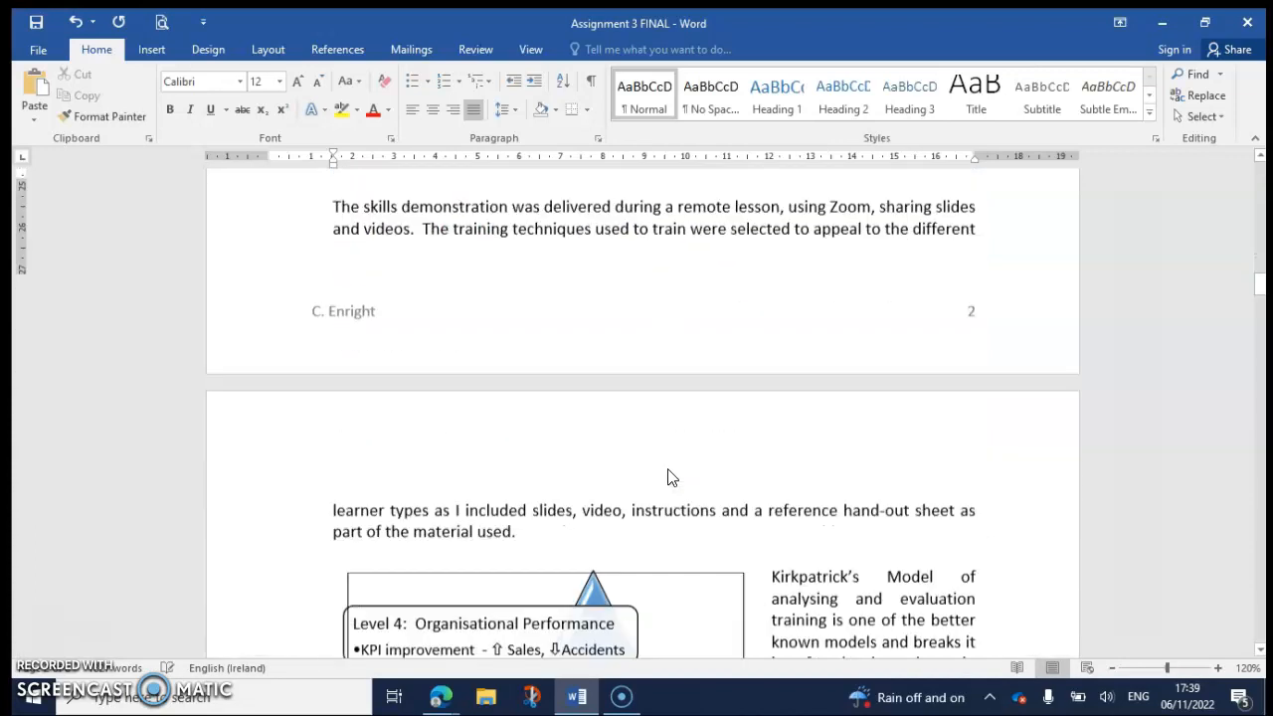
scroll(669, 477, down, 5)
click(710, 408)
click(903, 432)
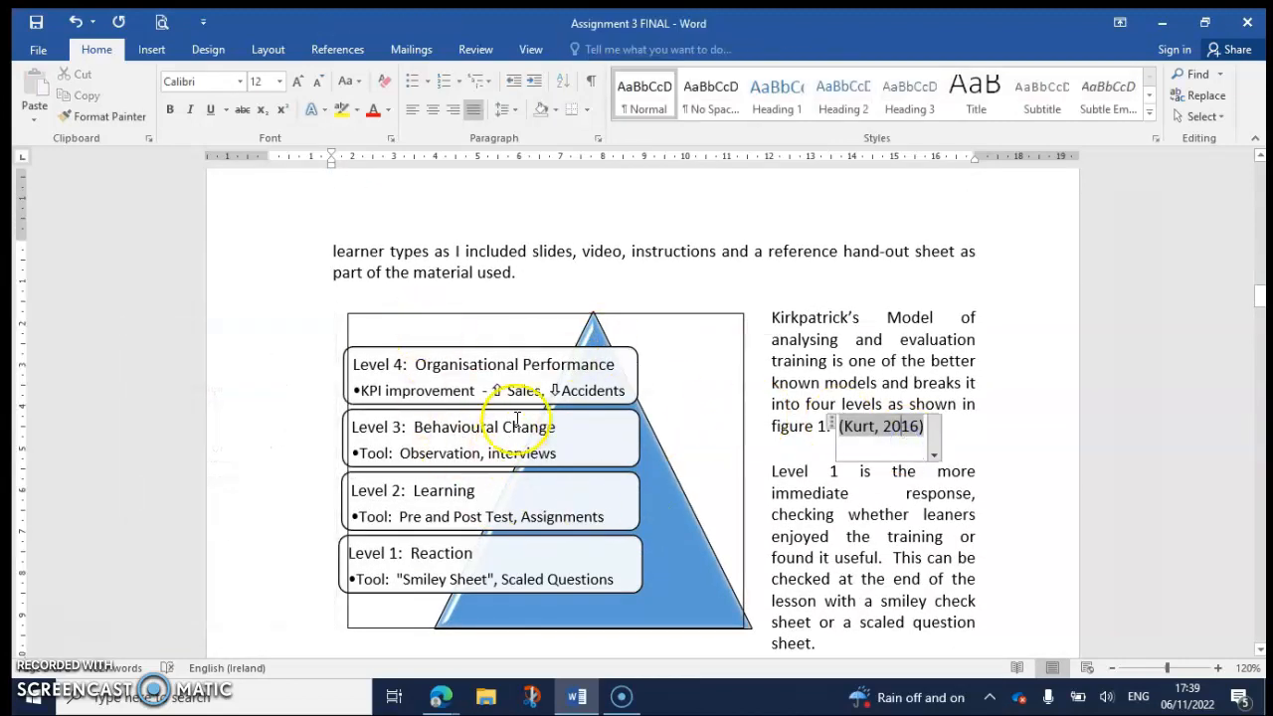
scroll(690, 471, down, 2)
click(519, 565)
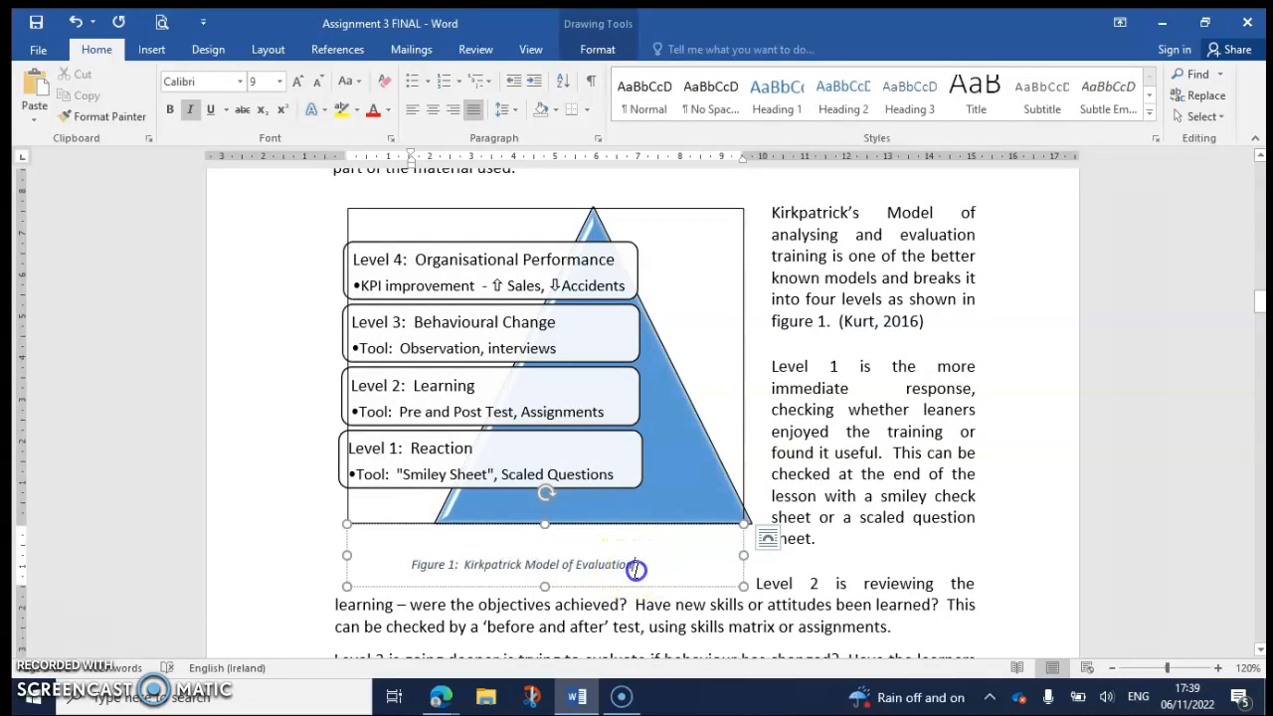
drag(636, 570, 455, 566)
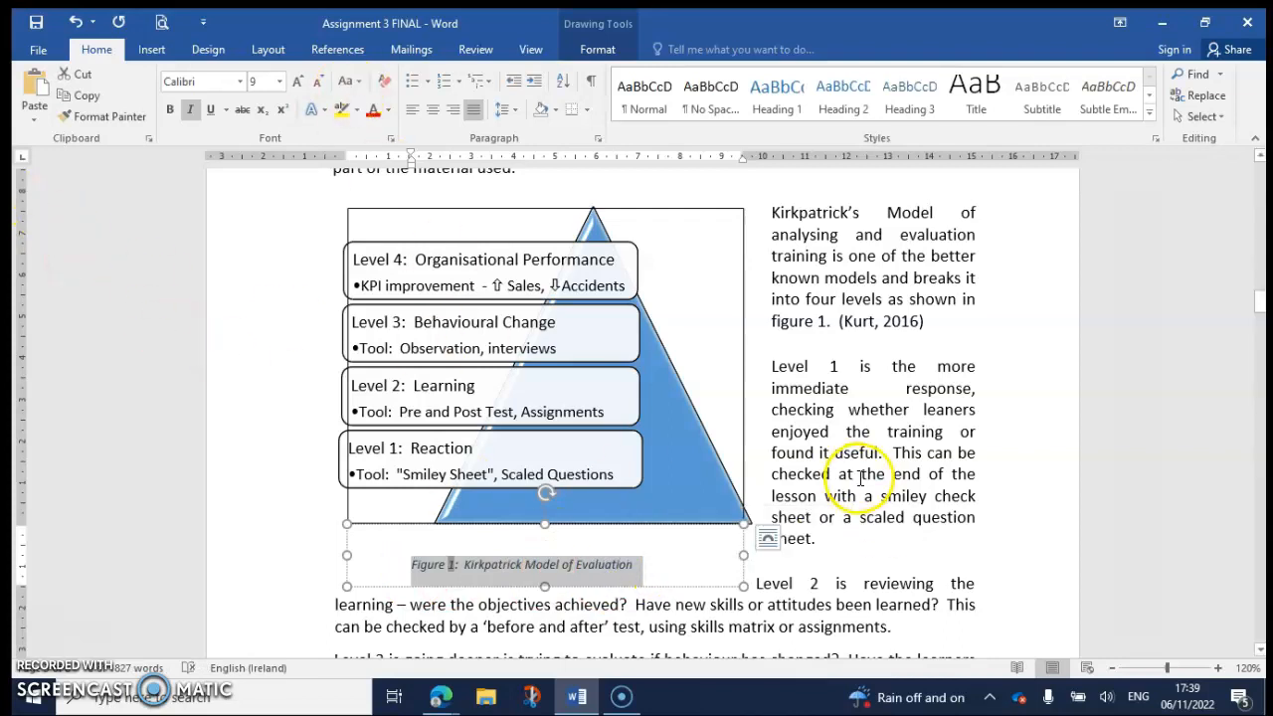
Format the Table 1 caption in italics with a font size of 9
scroll(861, 481, up, 12)
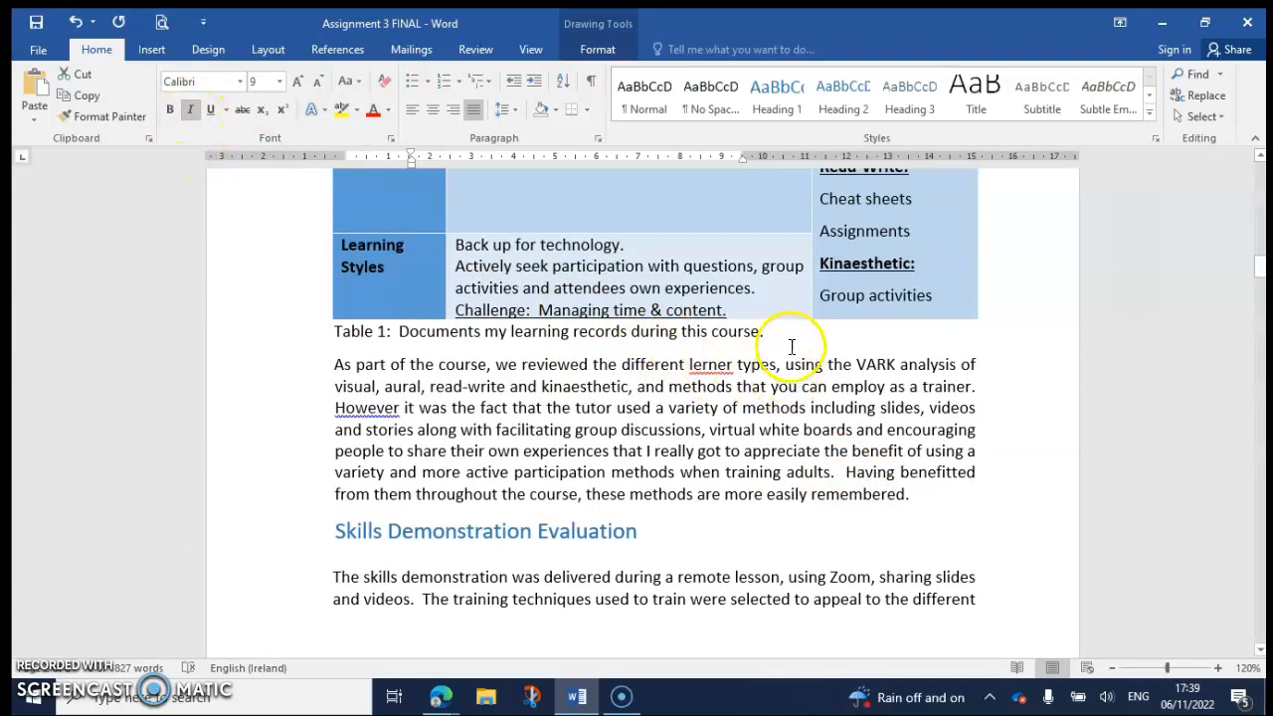
drag(785, 335, 332, 330)
click(188, 110)
click(280, 81)
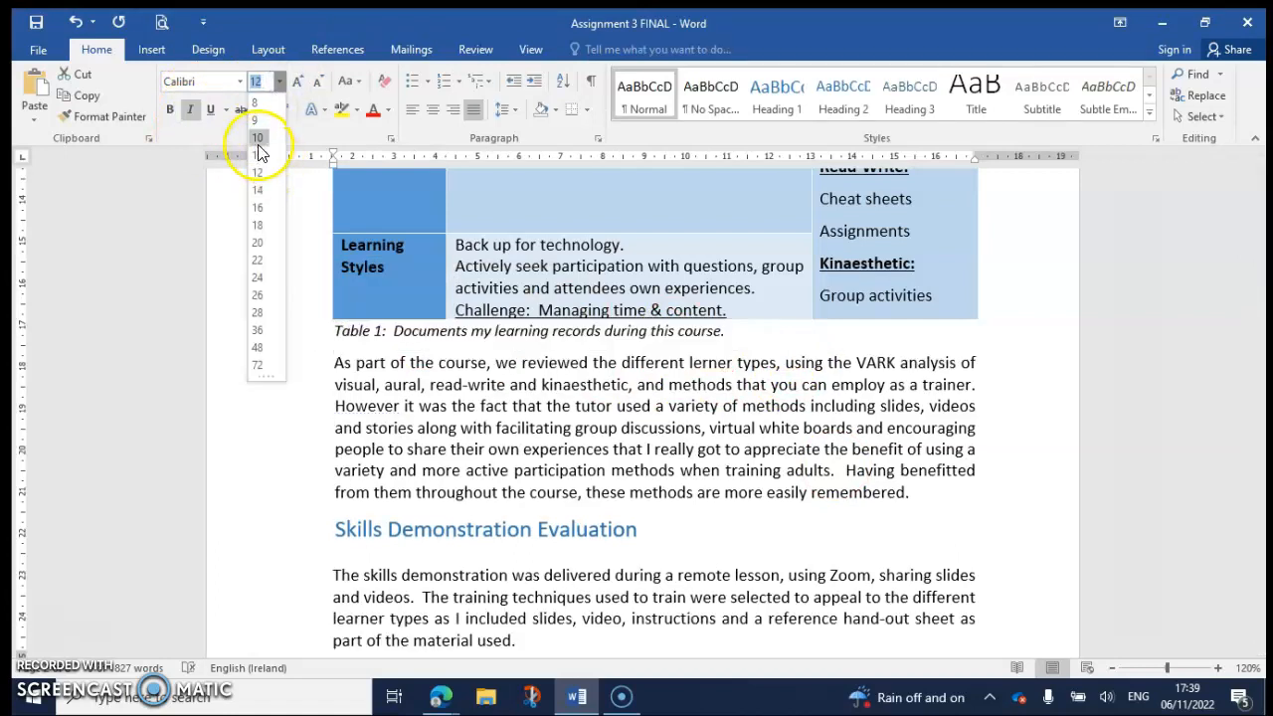
click(256, 121)
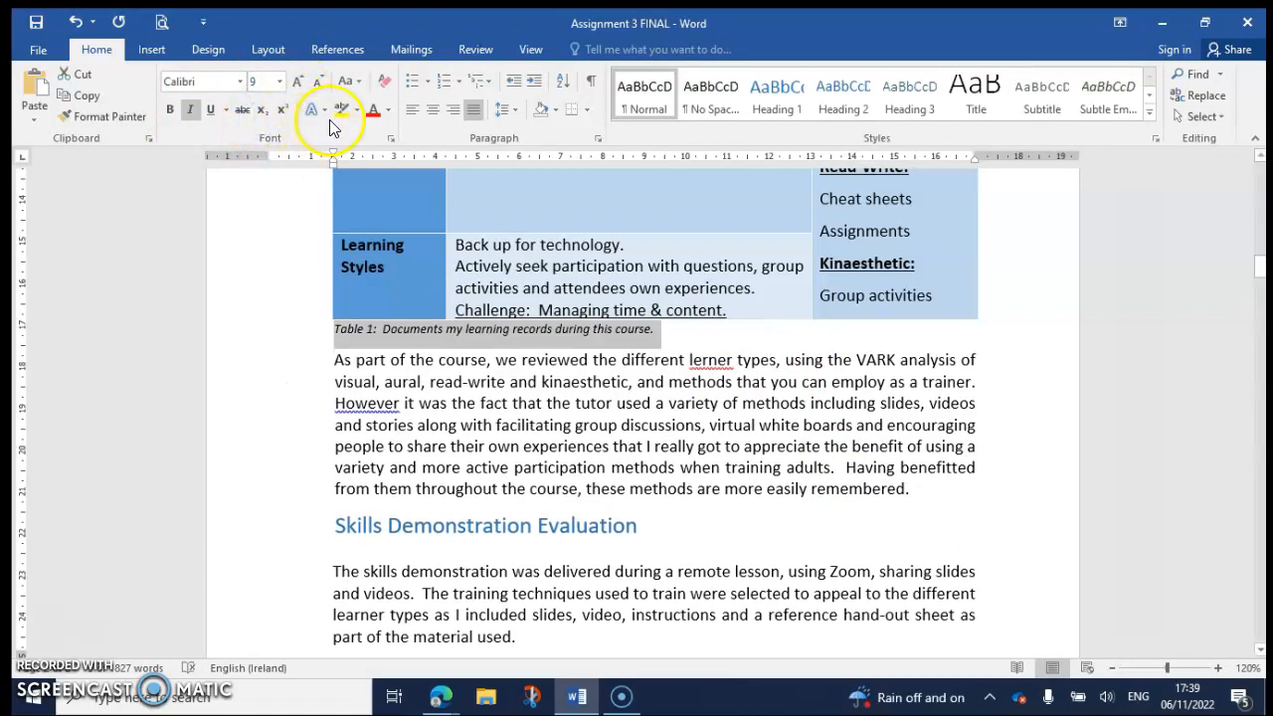
Colour the Table 1 caption with the blue theme colour and centre it below the table
click(389, 115)
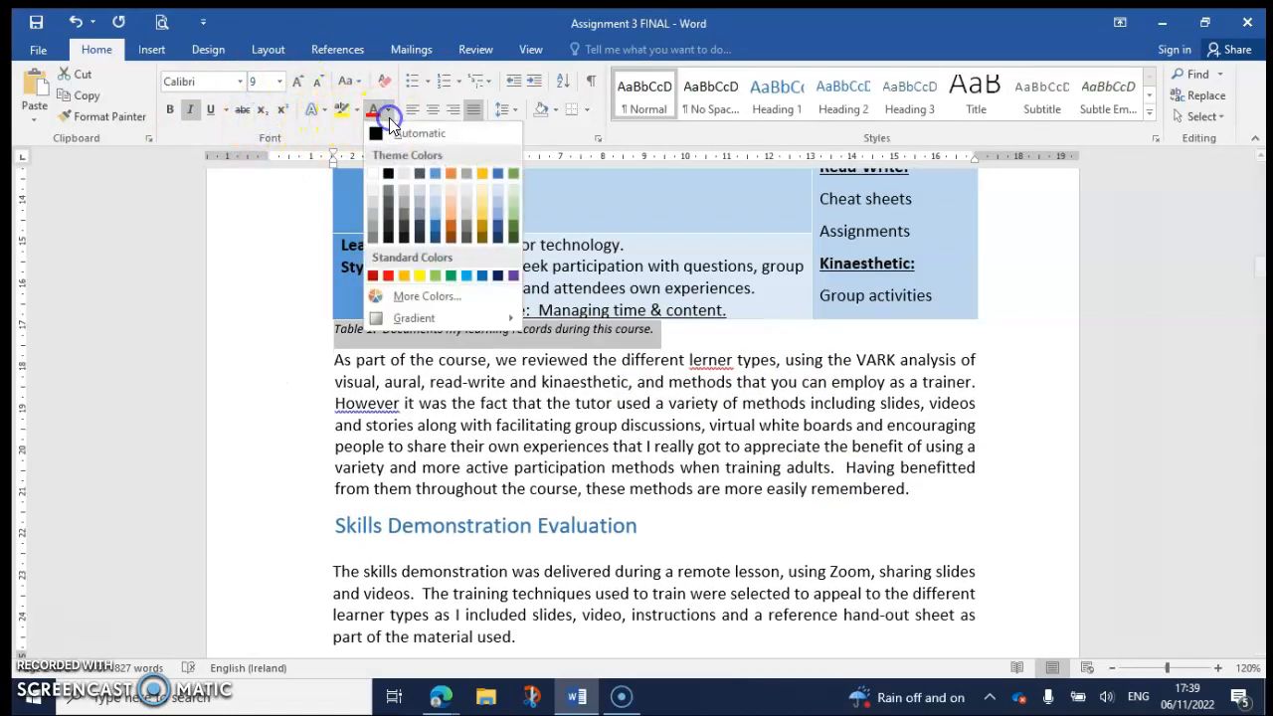
click(434, 172)
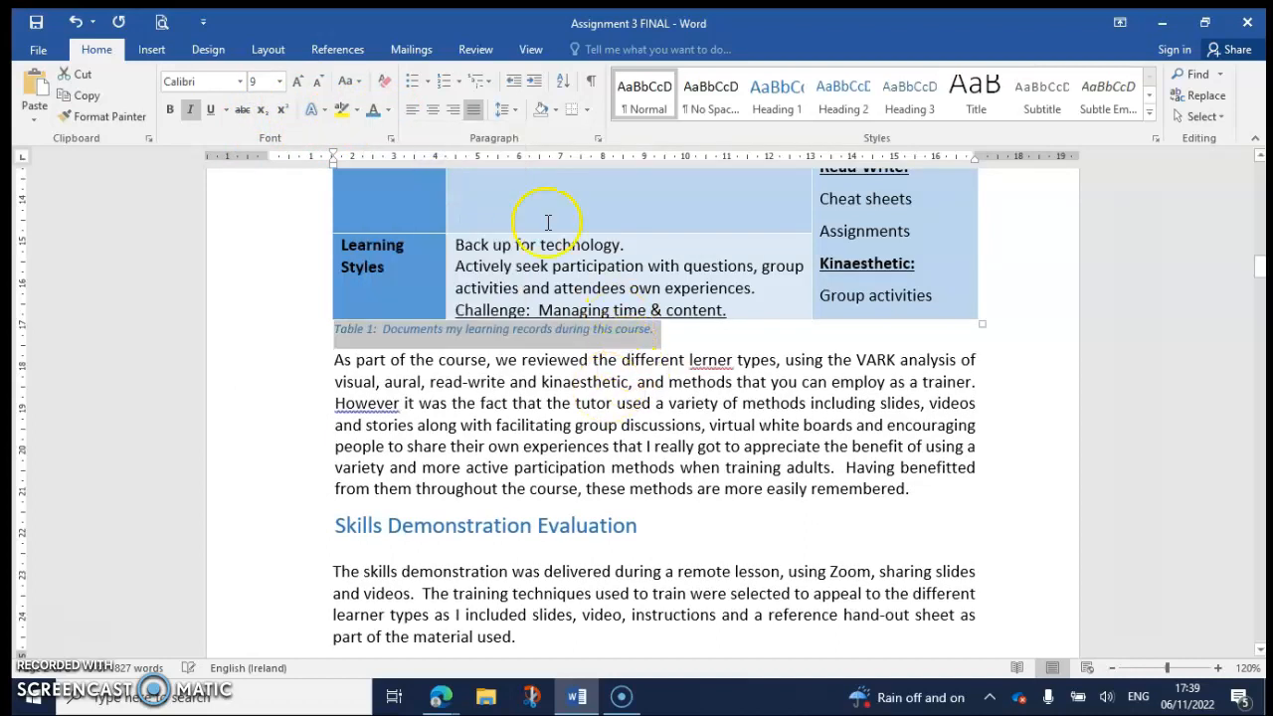
click(433, 110)
click(623, 430)
scroll(627, 489, down, 2)
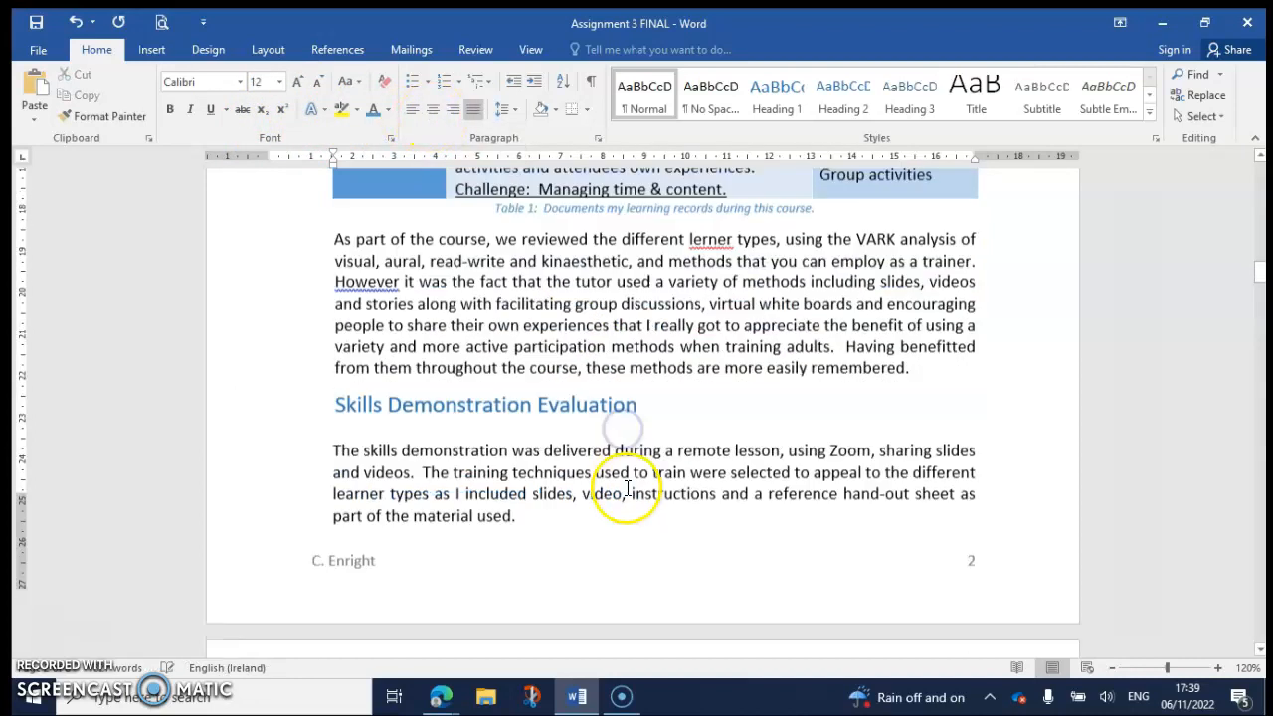
Look through the remaining sections, from Skills Demonstration Evaluation to the appendices, checking each heading and page start, and return to the contents page
scroll(627, 490, down, 8)
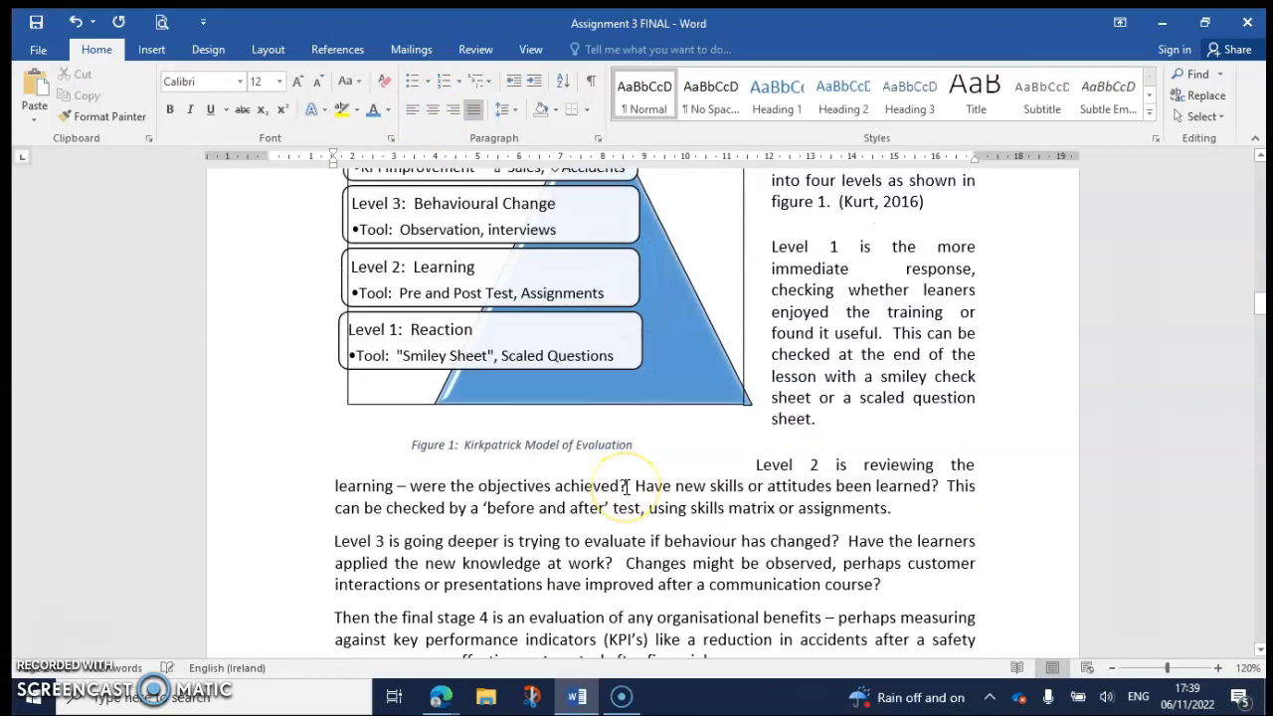
scroll(626, 487, down, 10)
scroll(626, 494, down, 15)
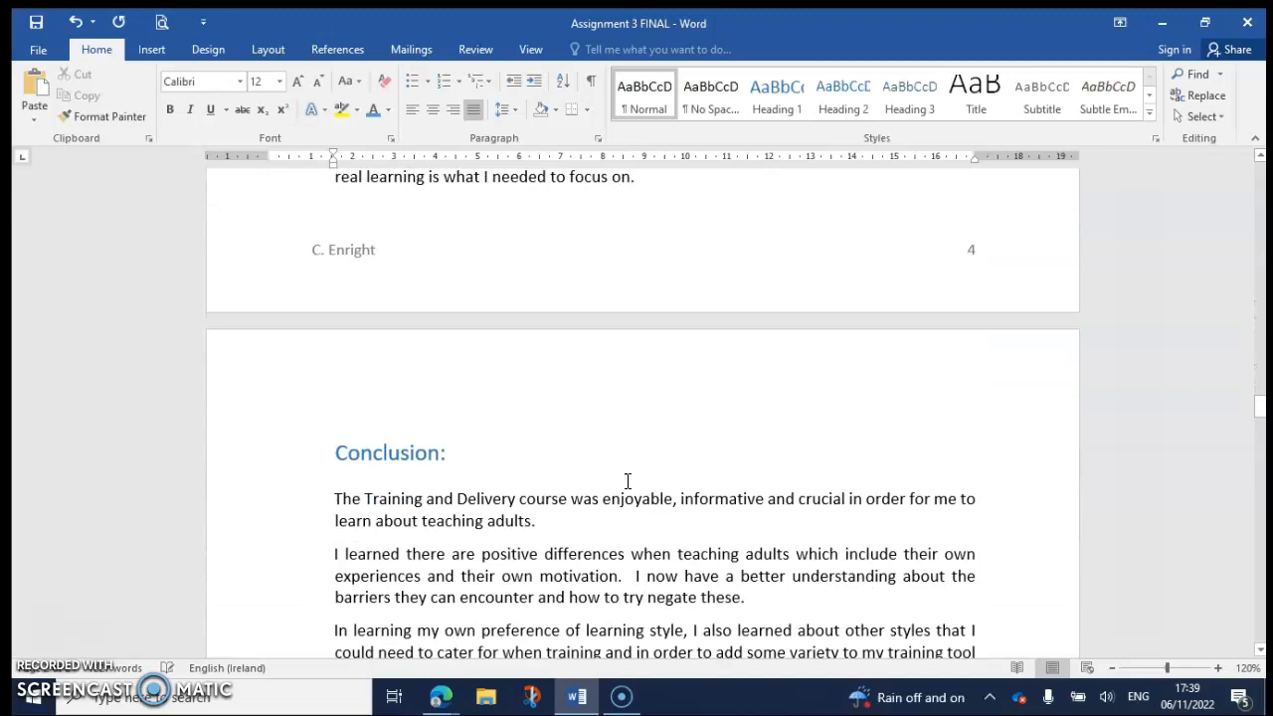
scroll(628, 482, down, 1)
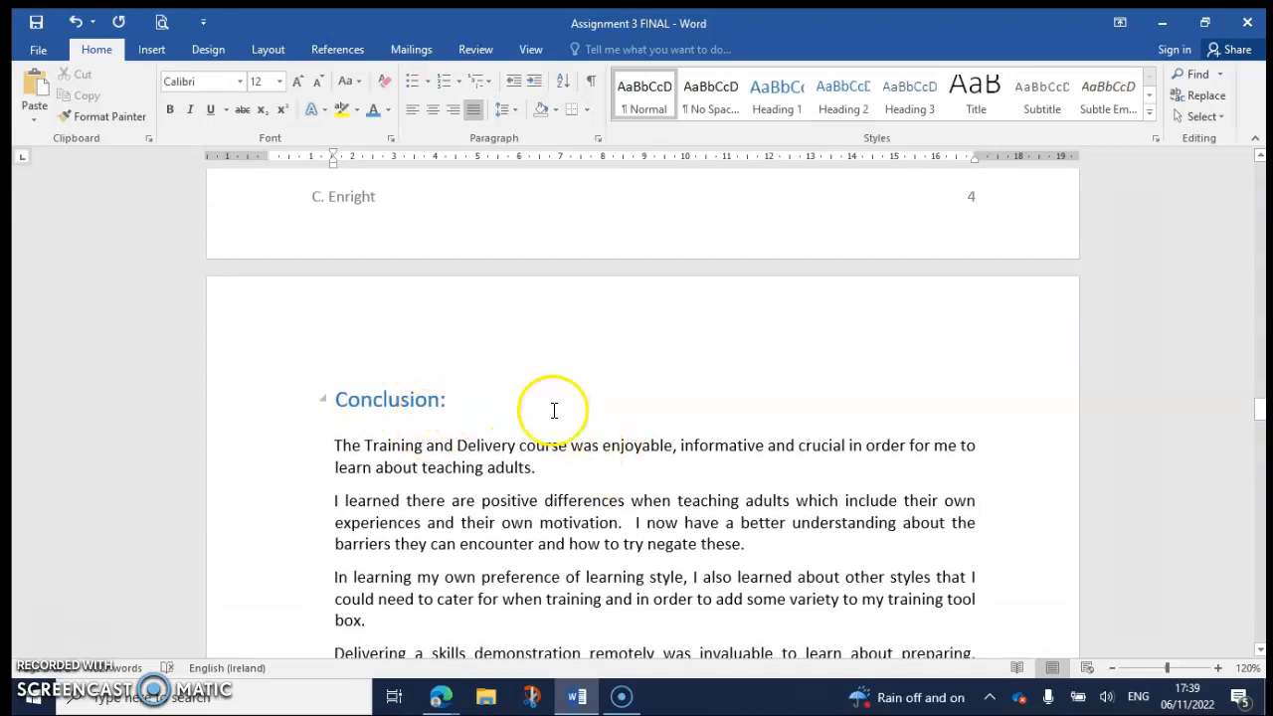
scroll(684, 499, down, 15)
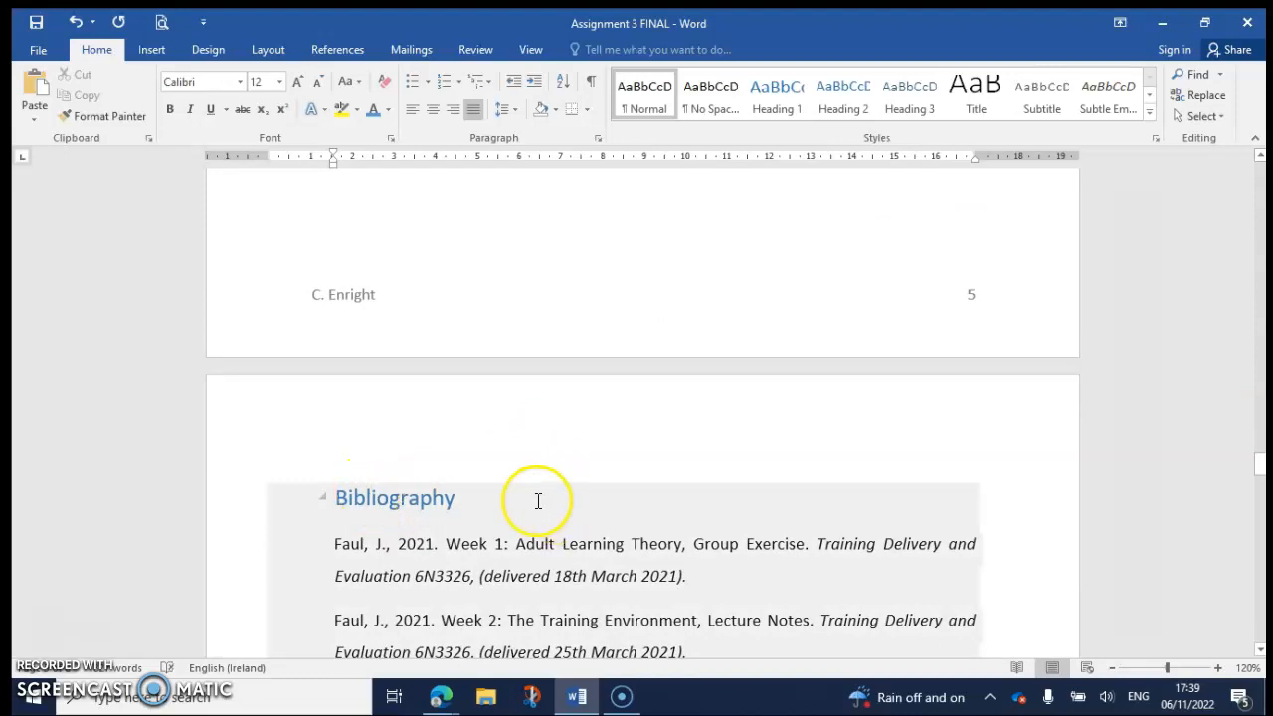
scroll(507, 542, down, 20)
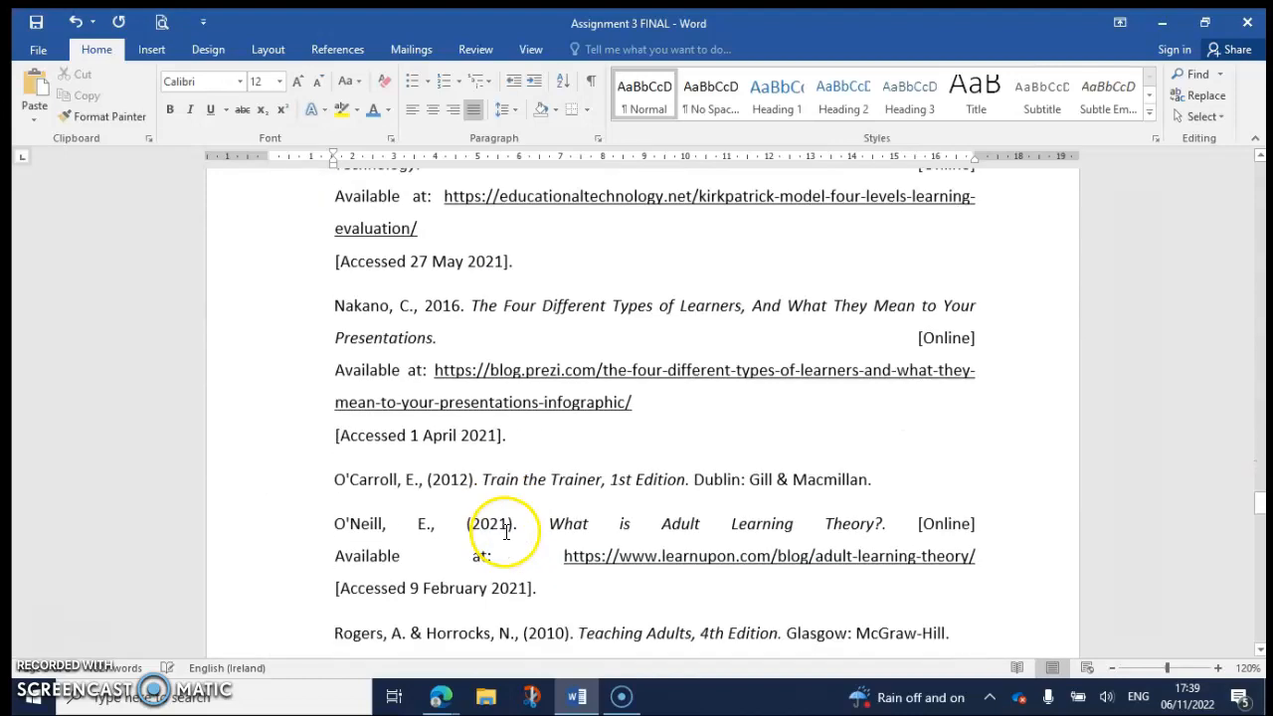
scroll(626, 513, down, 20)
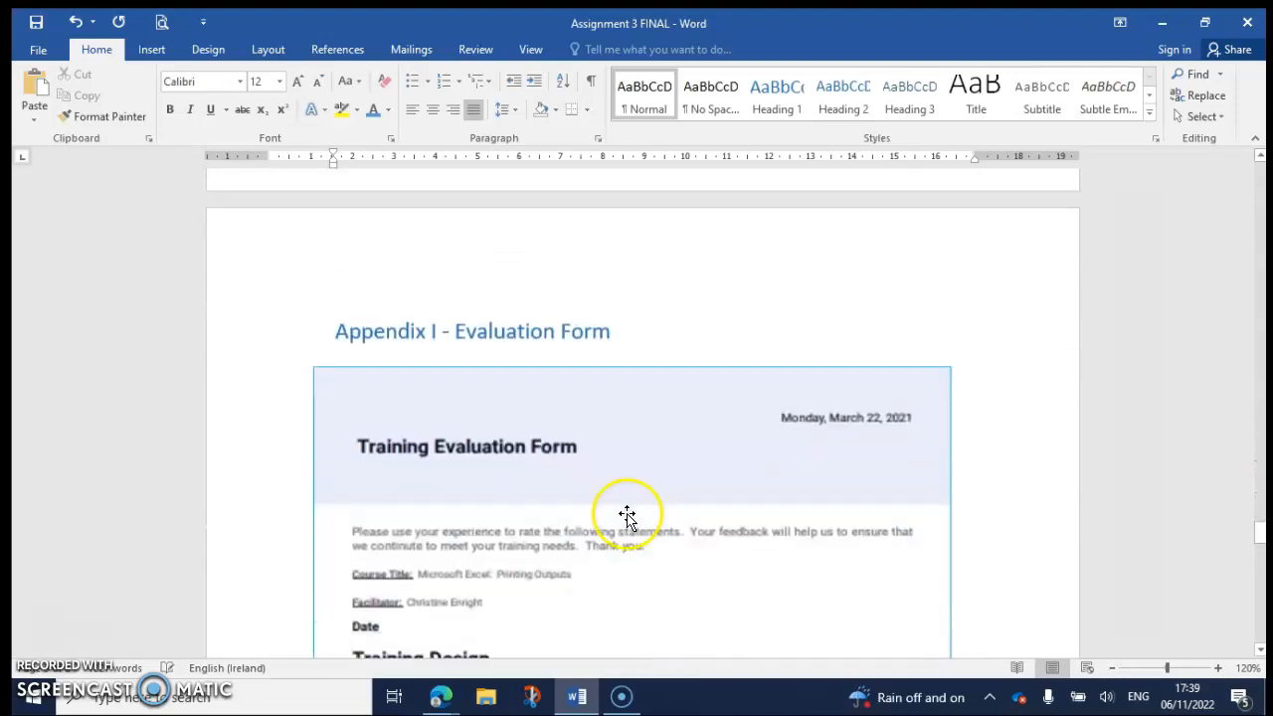
scroll(628, 500, down, 5)
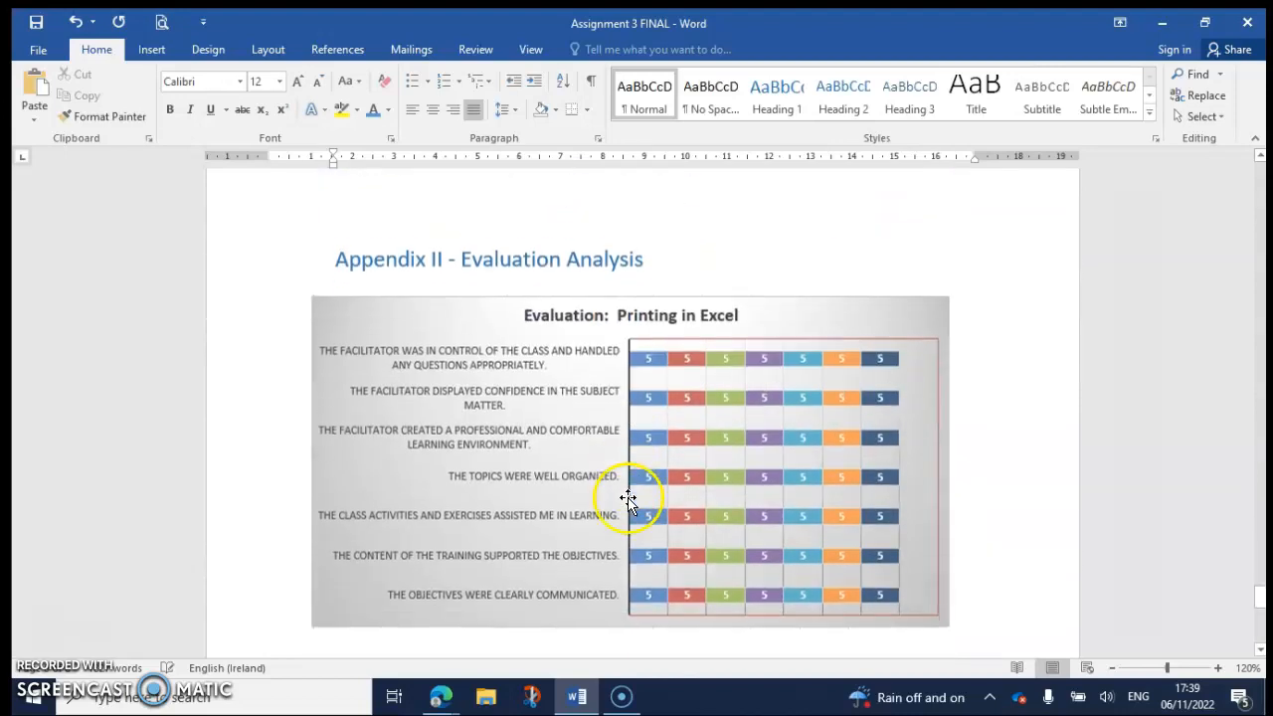
drag(1262, 605, 1222, 325)
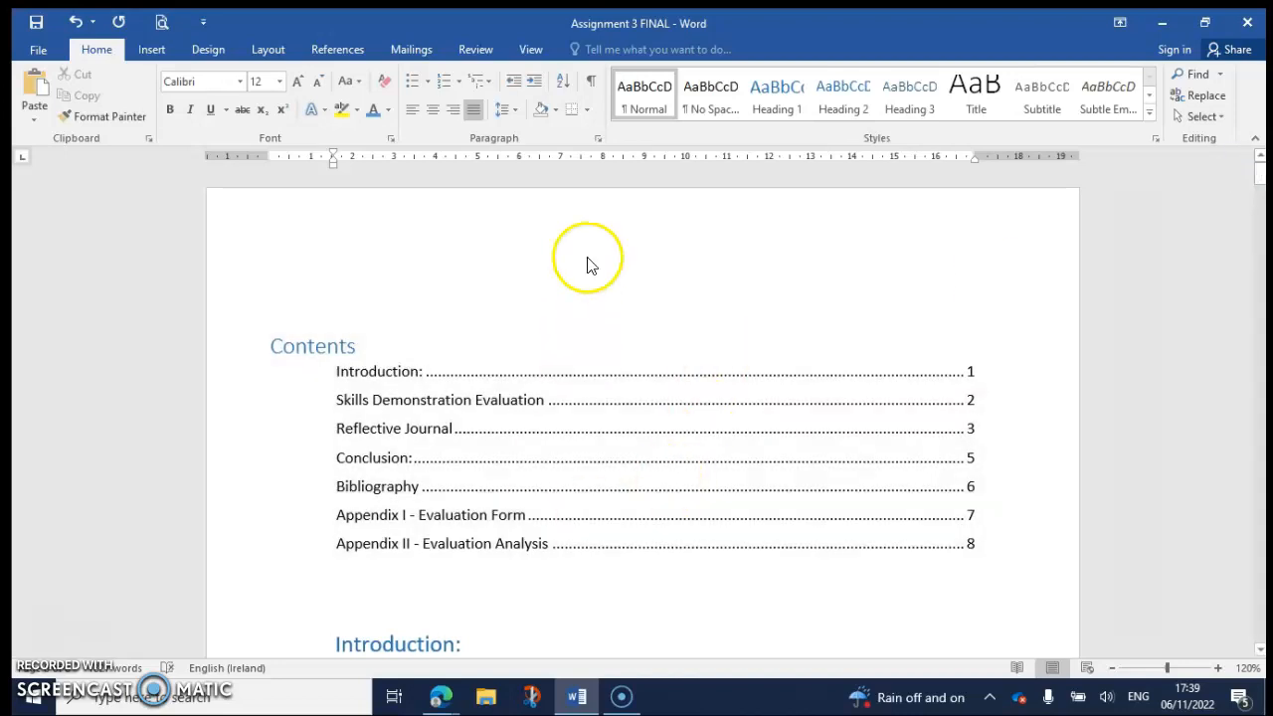
Insert a page break before the Introduction heading and remove the empty line above the heading
scroll(581, 264, down, 6)
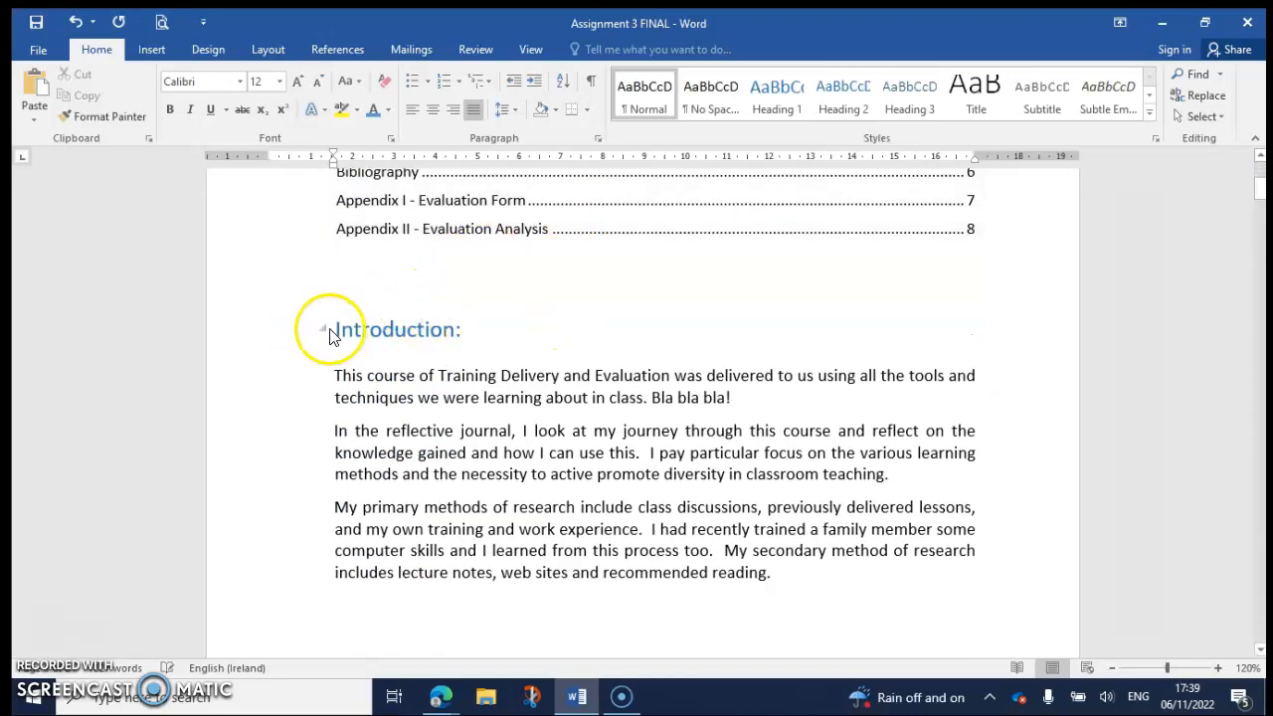
click(340, 331)
click(611, 303)
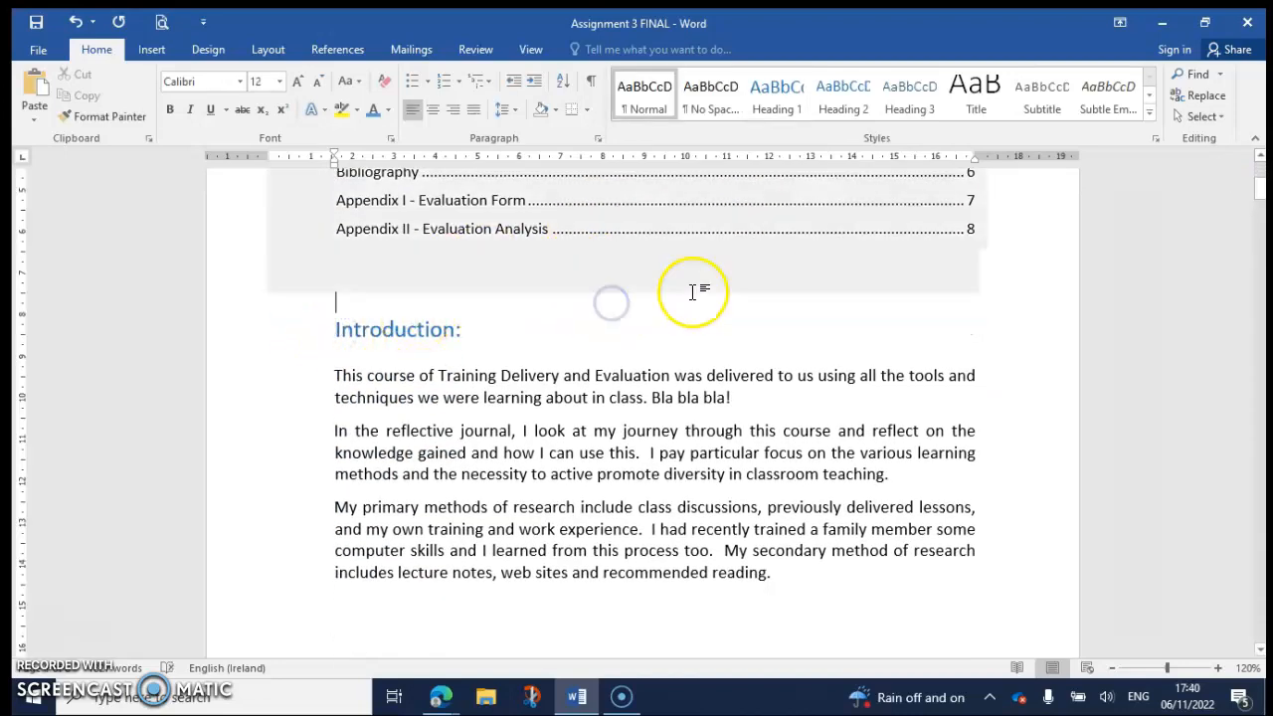
click(151, 49)
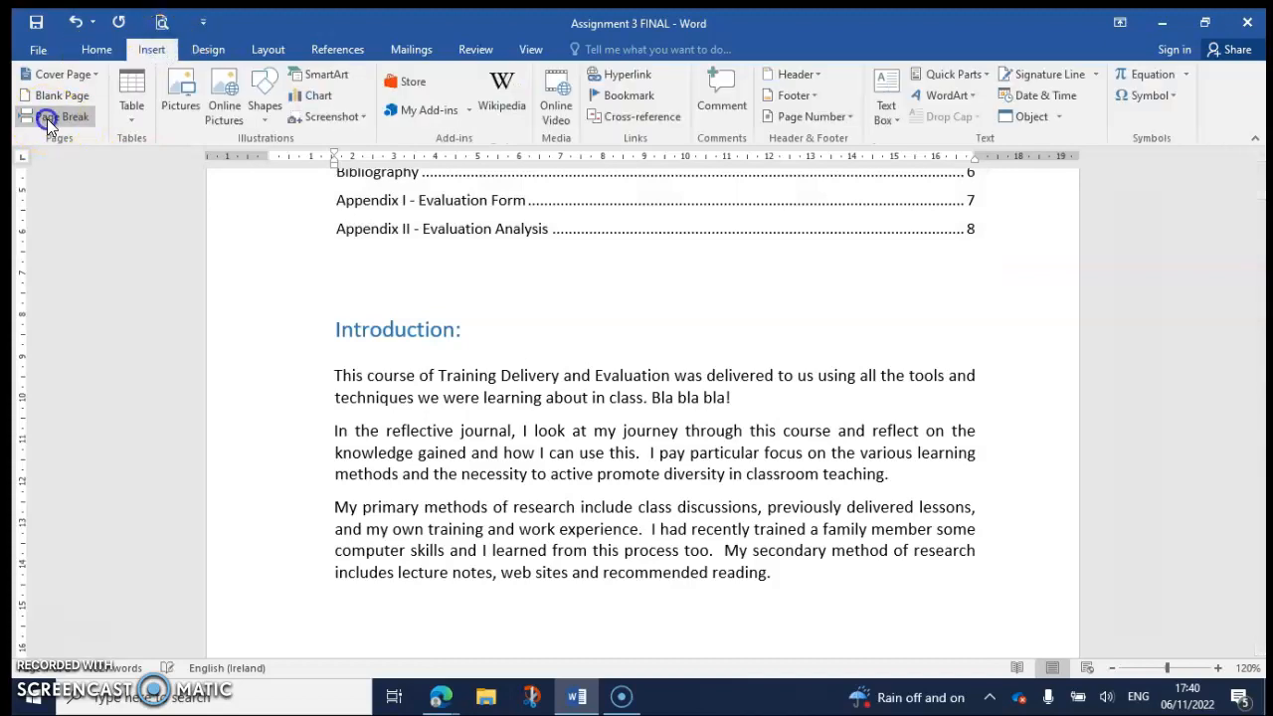
click(46, 117)
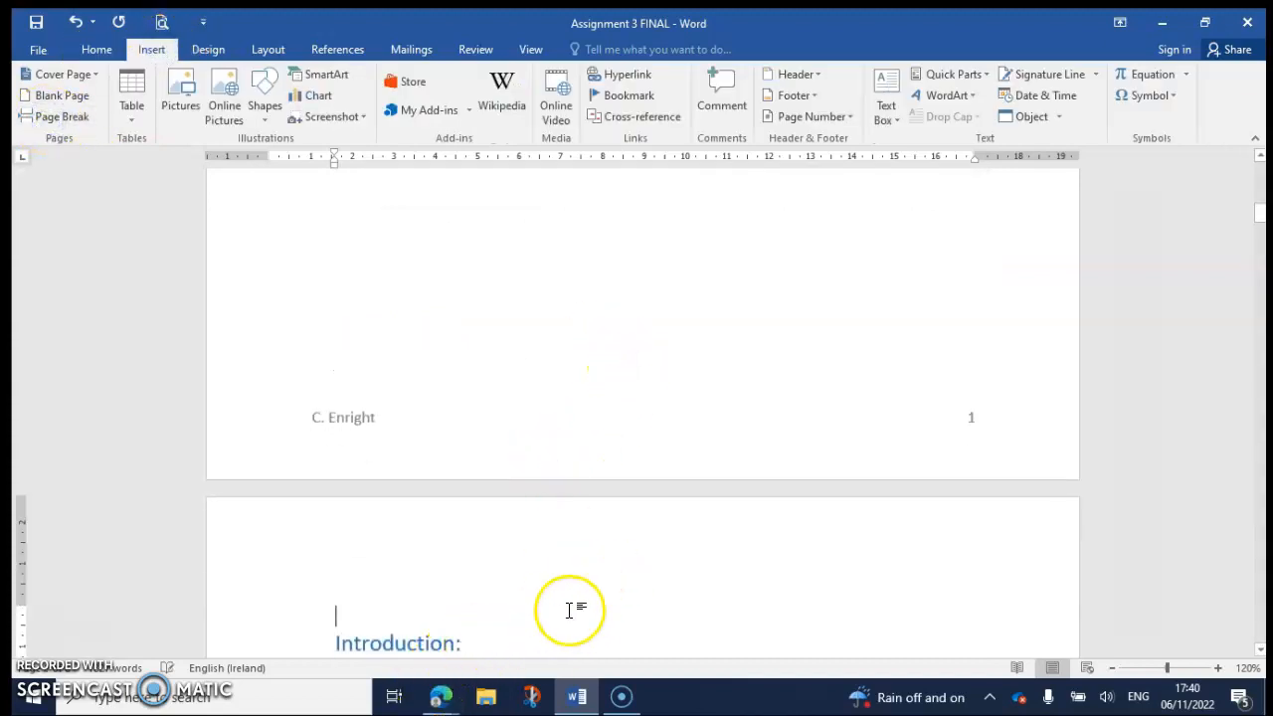
key(Delete)
Update the entire table of contents, including its entries and page numbers
scroll(575, 428, up, 5)
scroll(575, 428, up, 5)
click(532, 445)
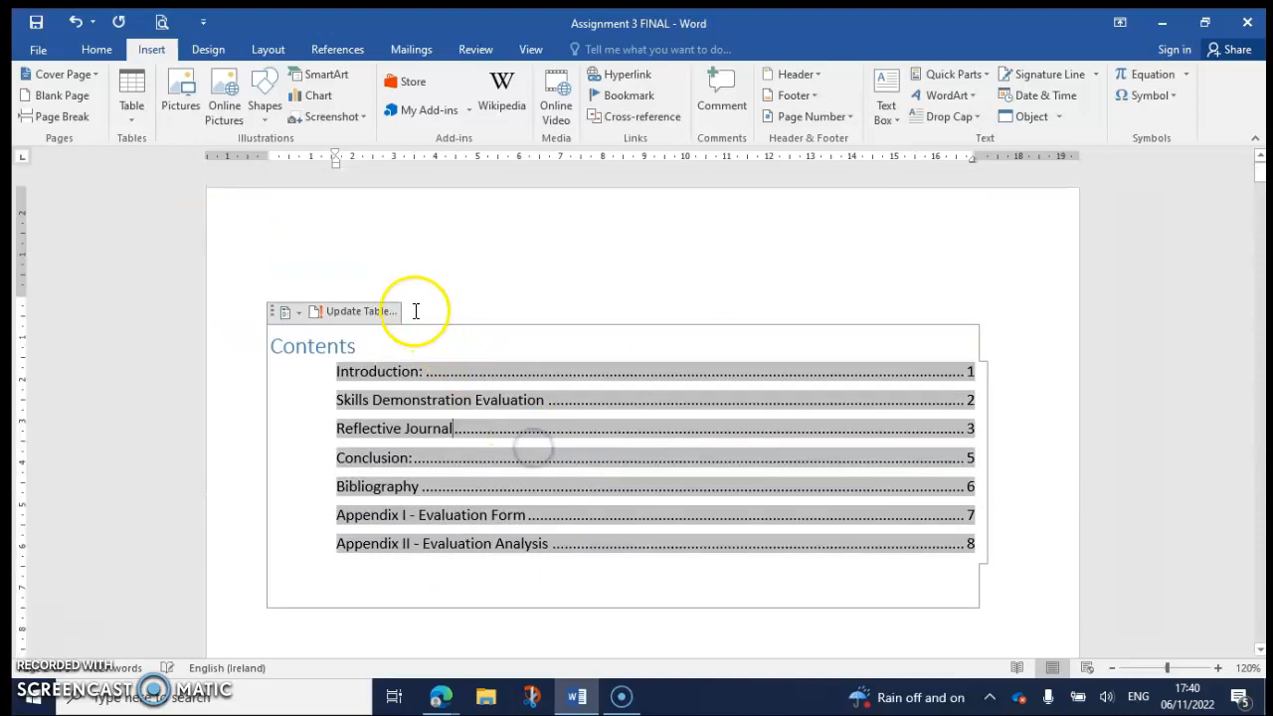
click(386, 312)
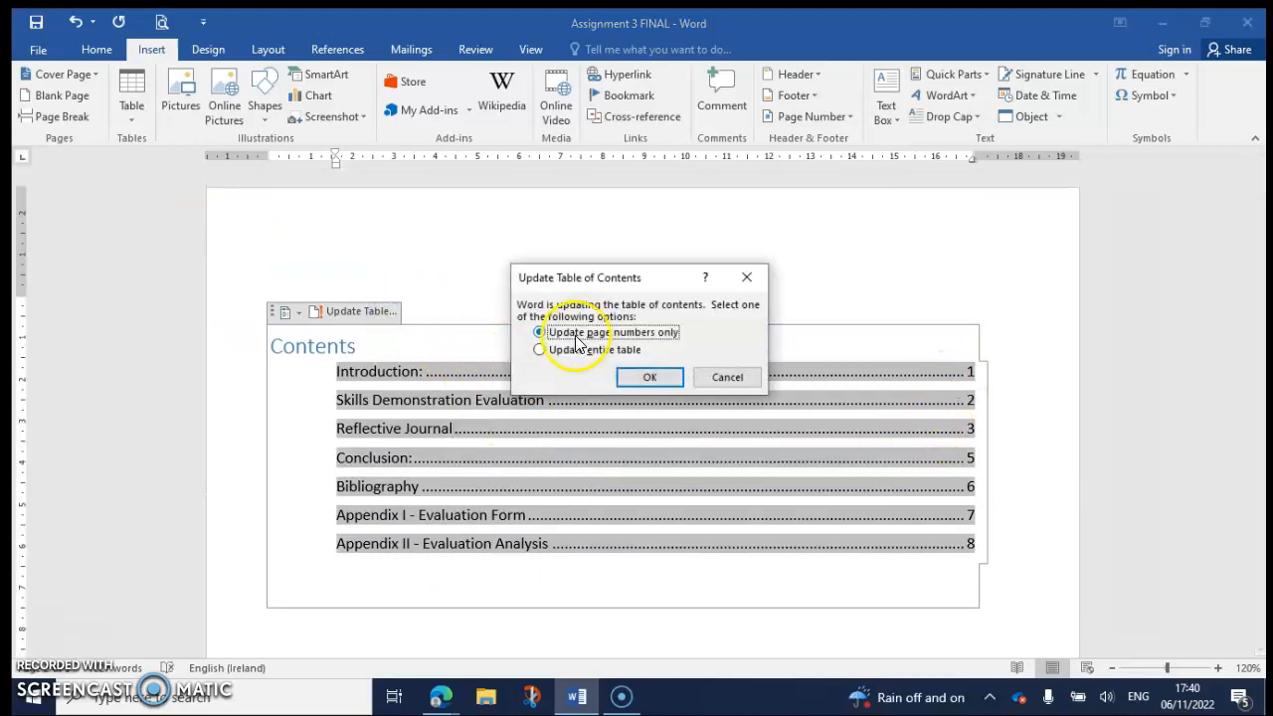
click(647, 377)
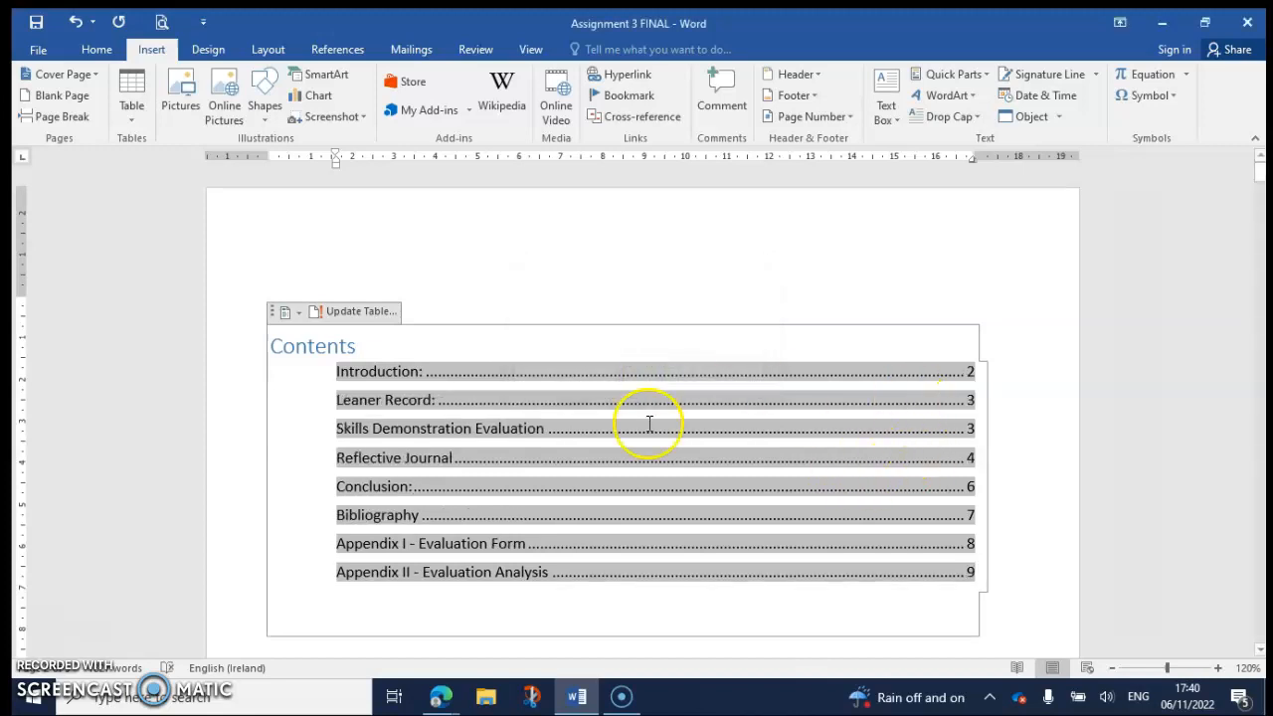
Apply the Normal style to the three paragraphs below the Introduction heading
scroll(622, 613, down, 10)
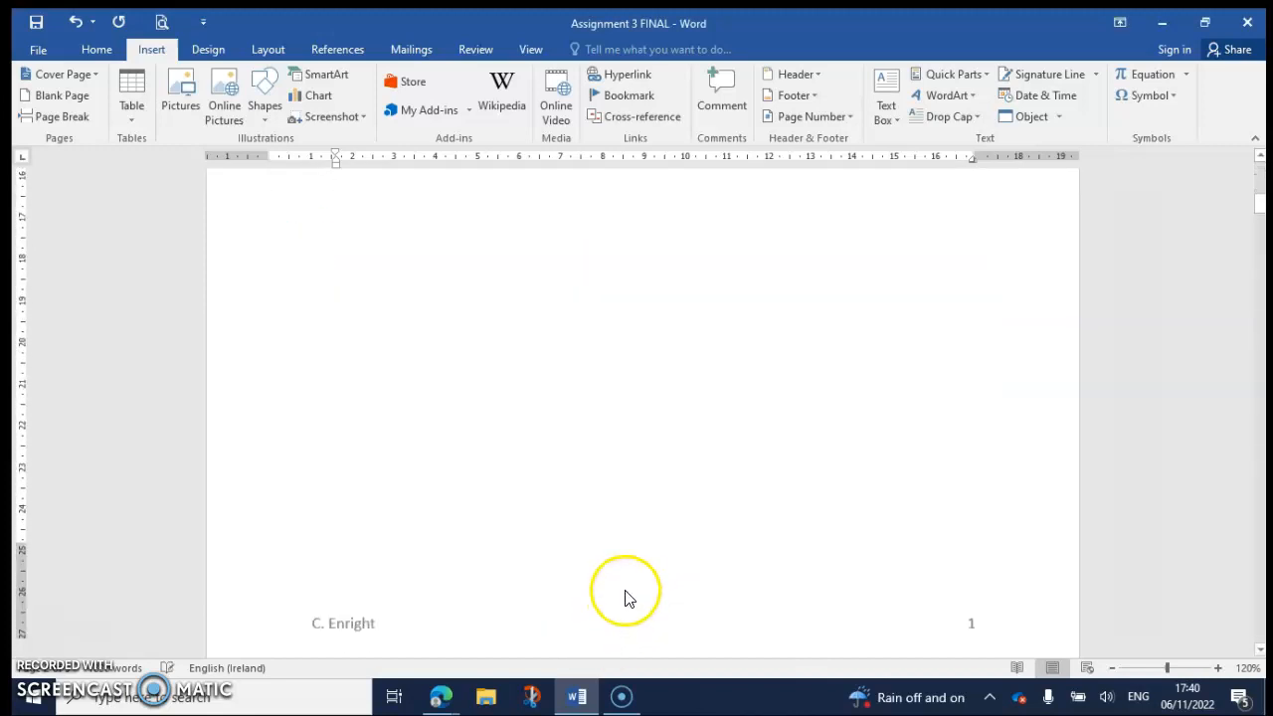
click(534, 390)
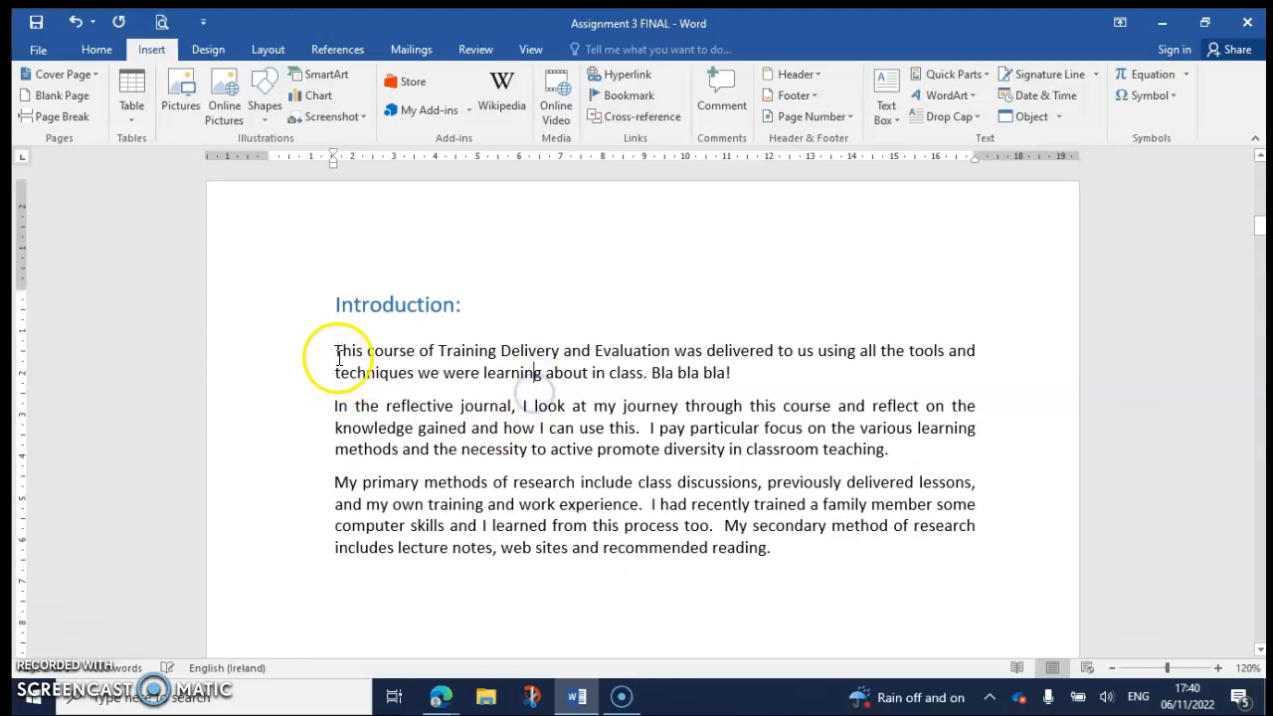
drag(332, 347, 806, 541)
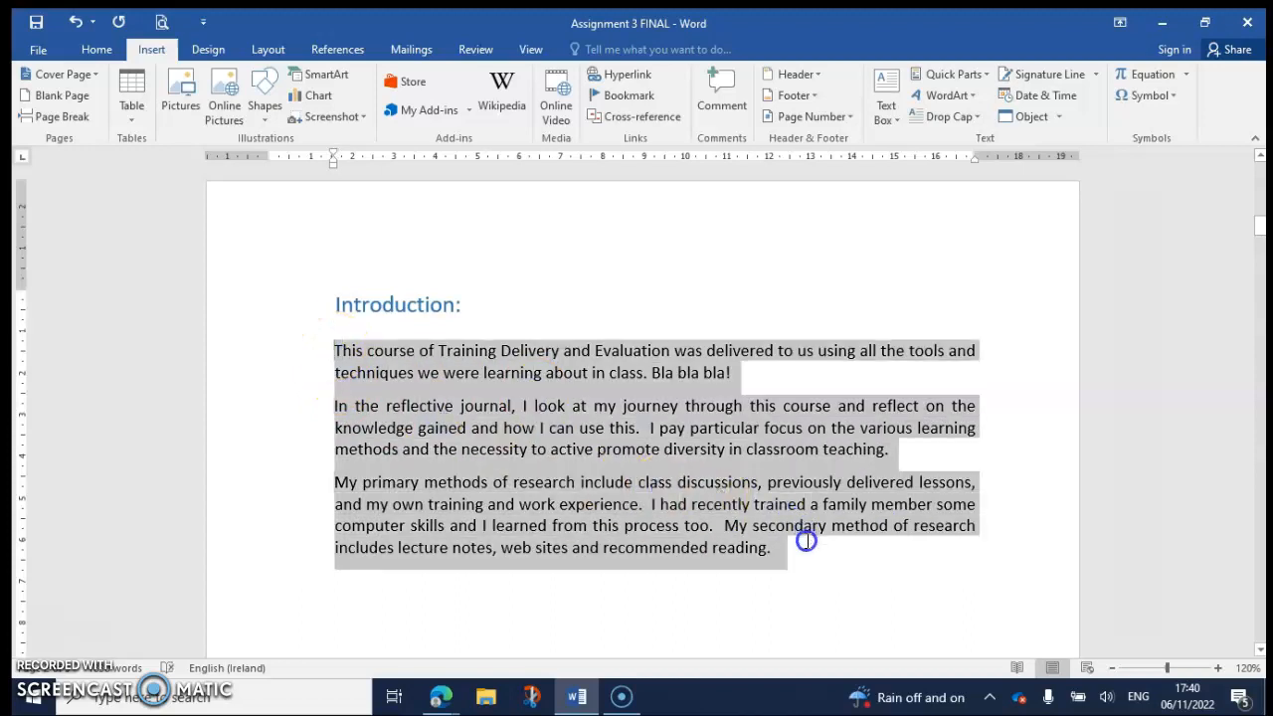
click(110, 55)
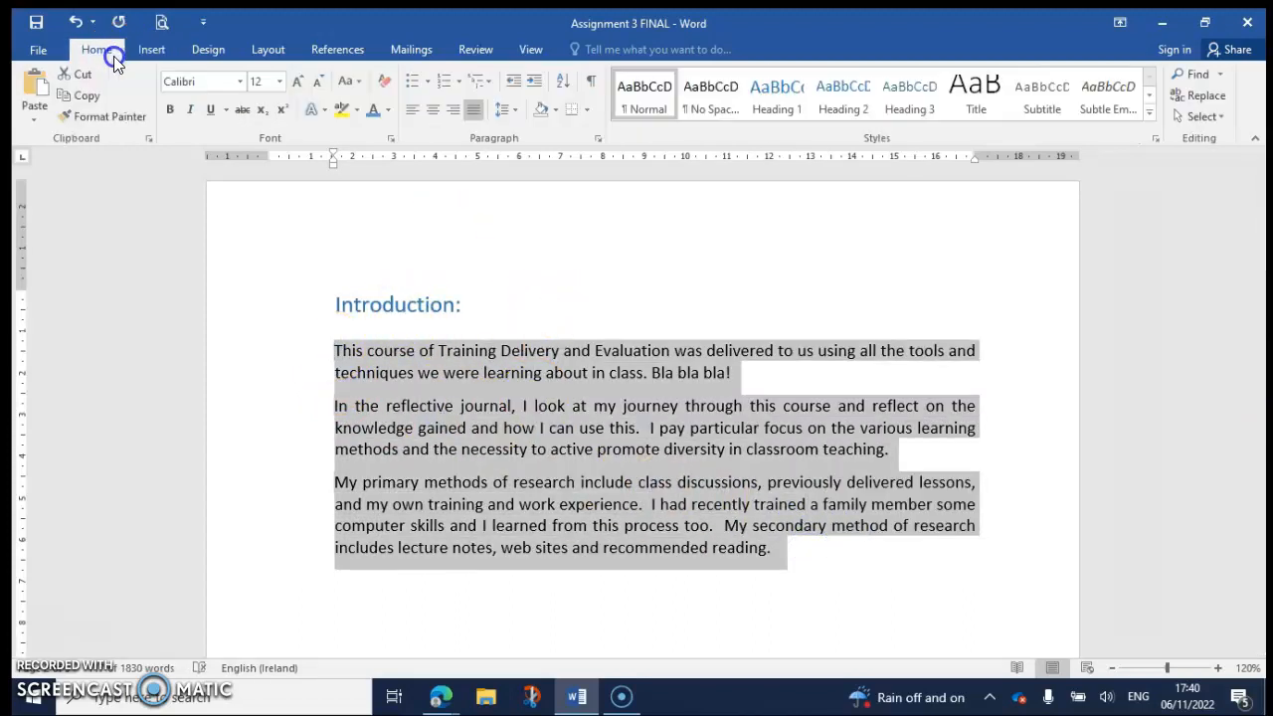
click(512, 116)
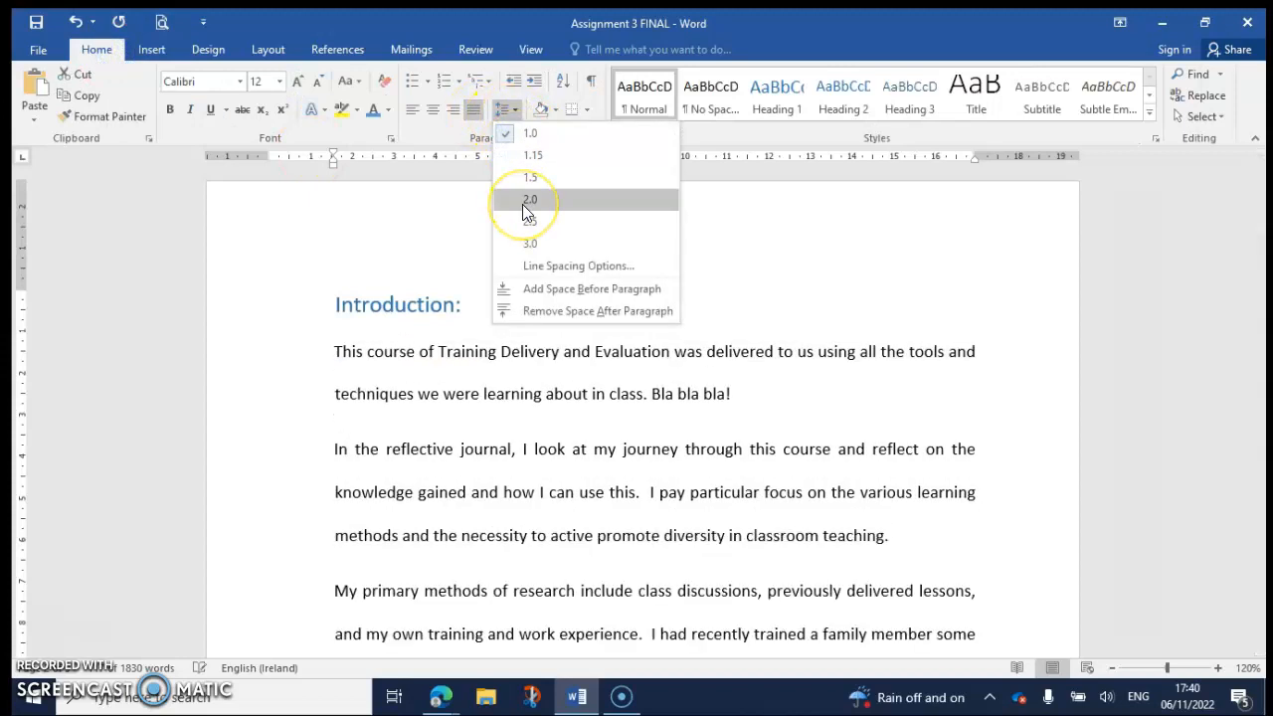
click(642, 100)
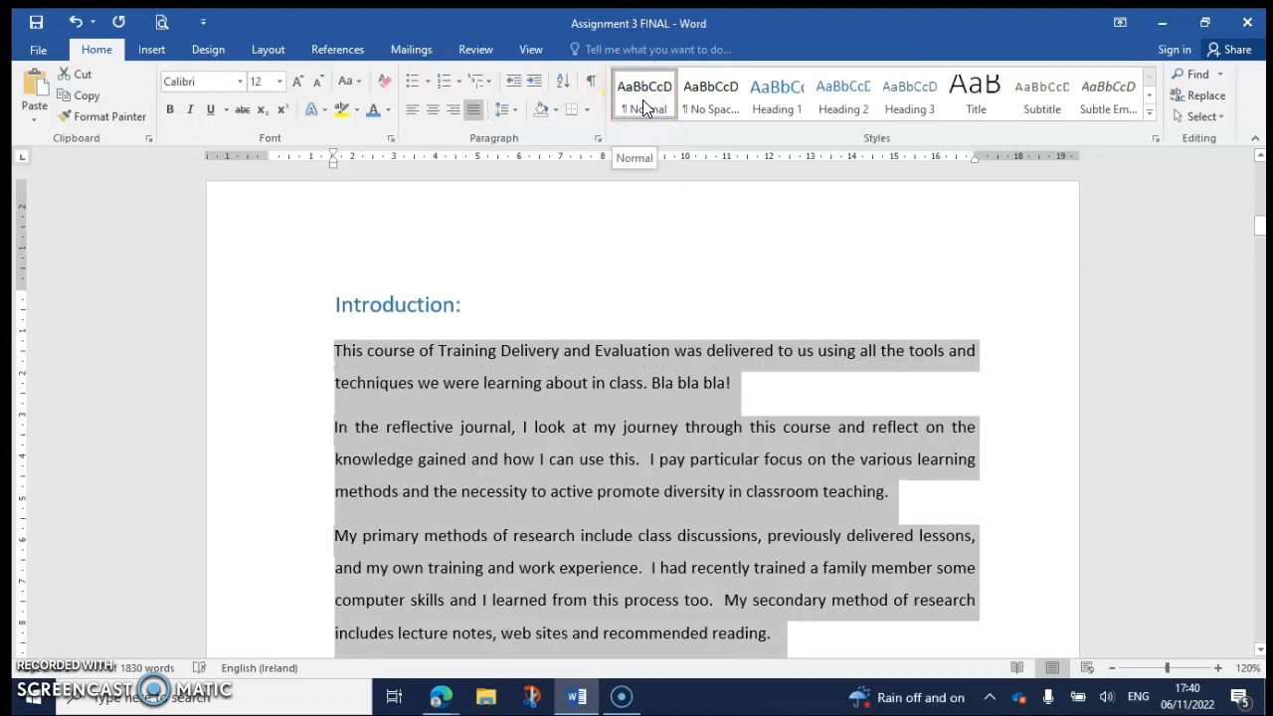
click(506, 460)
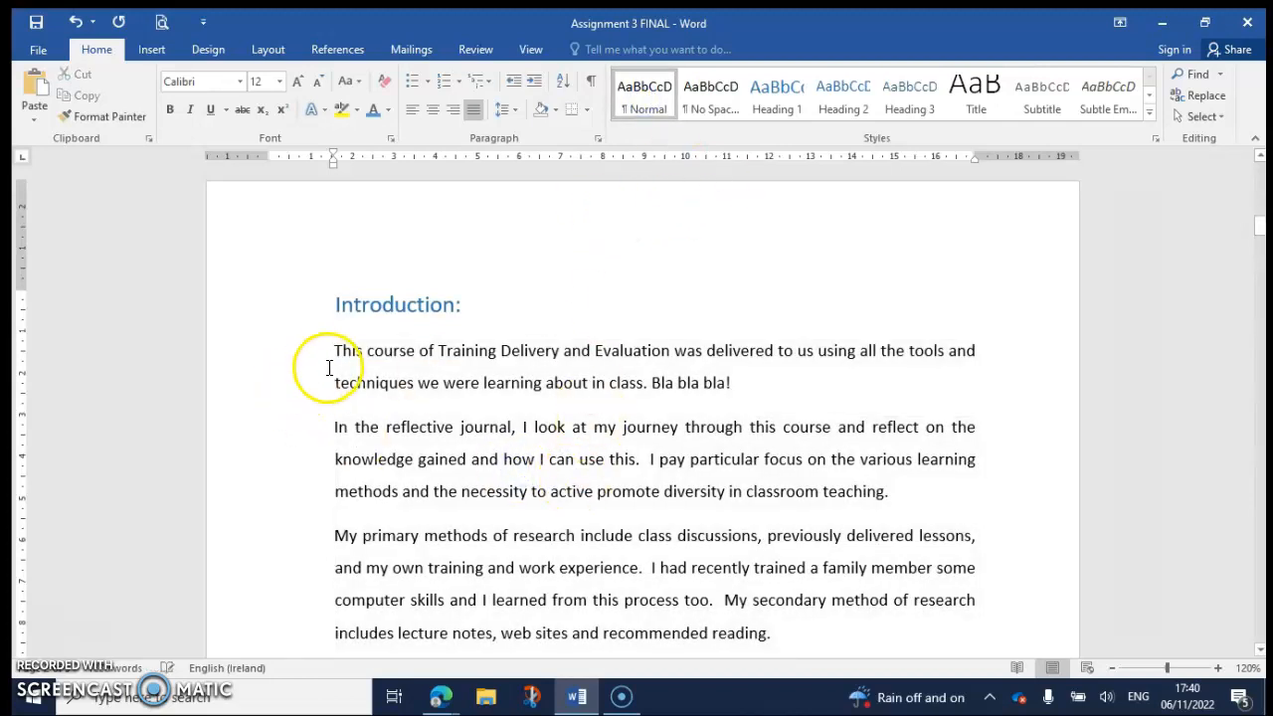
Try the No Spacing style on the Introduction paragraphs and return them to the Normal style
drag(345, 352, 802, 633)
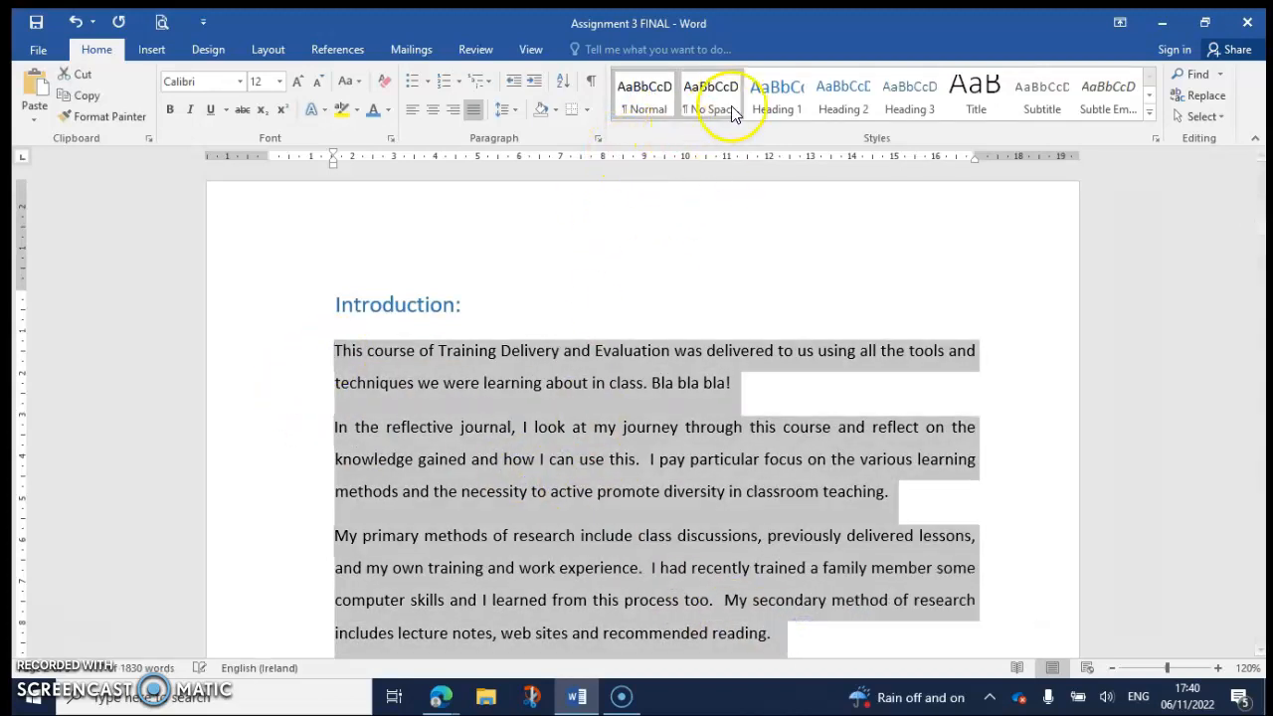
click(729, 109)
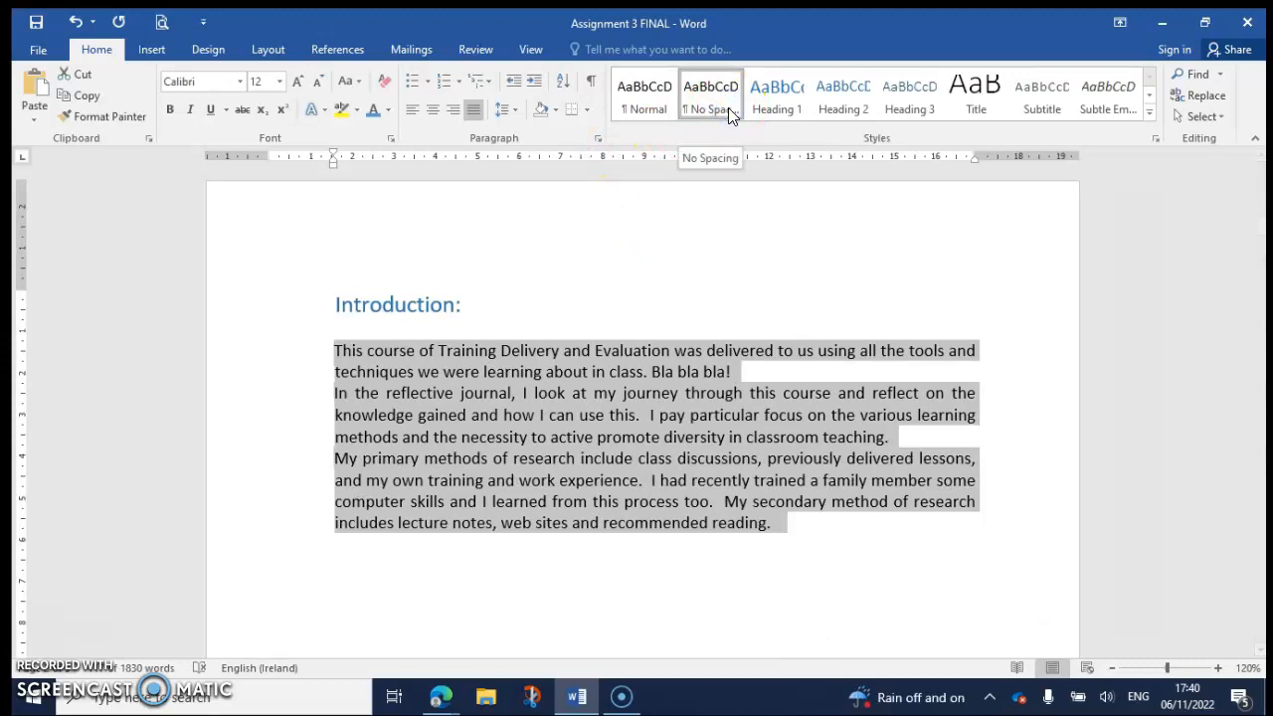
click(625, 108)
click(607, 439)
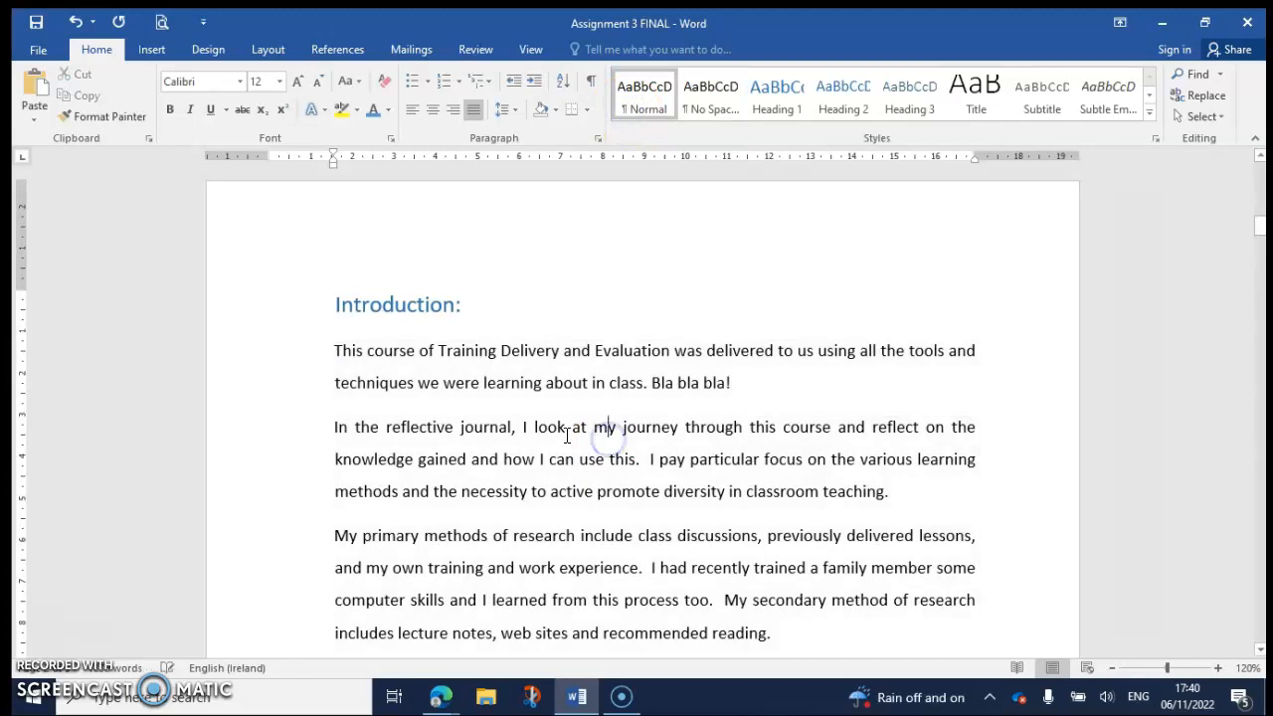
Apply the Normal style to the two paragraphs between the Leaner Record heading and the learnings table
scroll(560, 443, down, 12)
scroll(560, 448, down, 8)
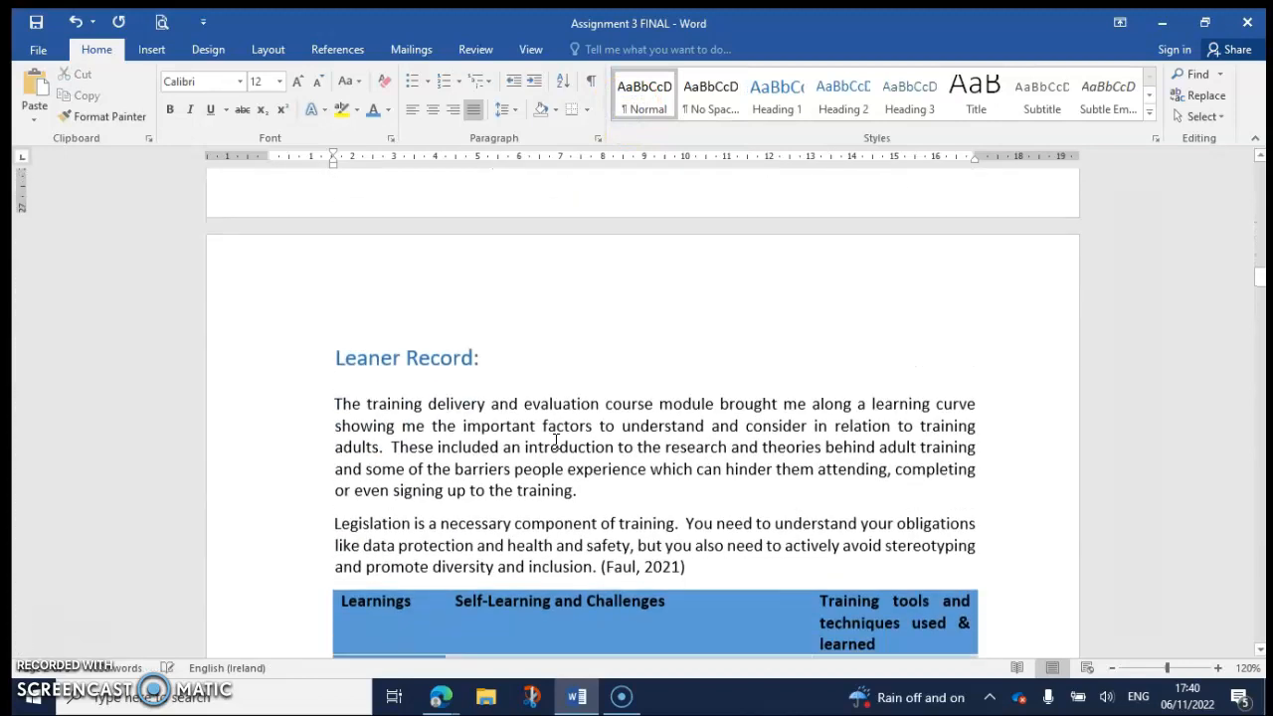
drag(321, 294, 716, 454)
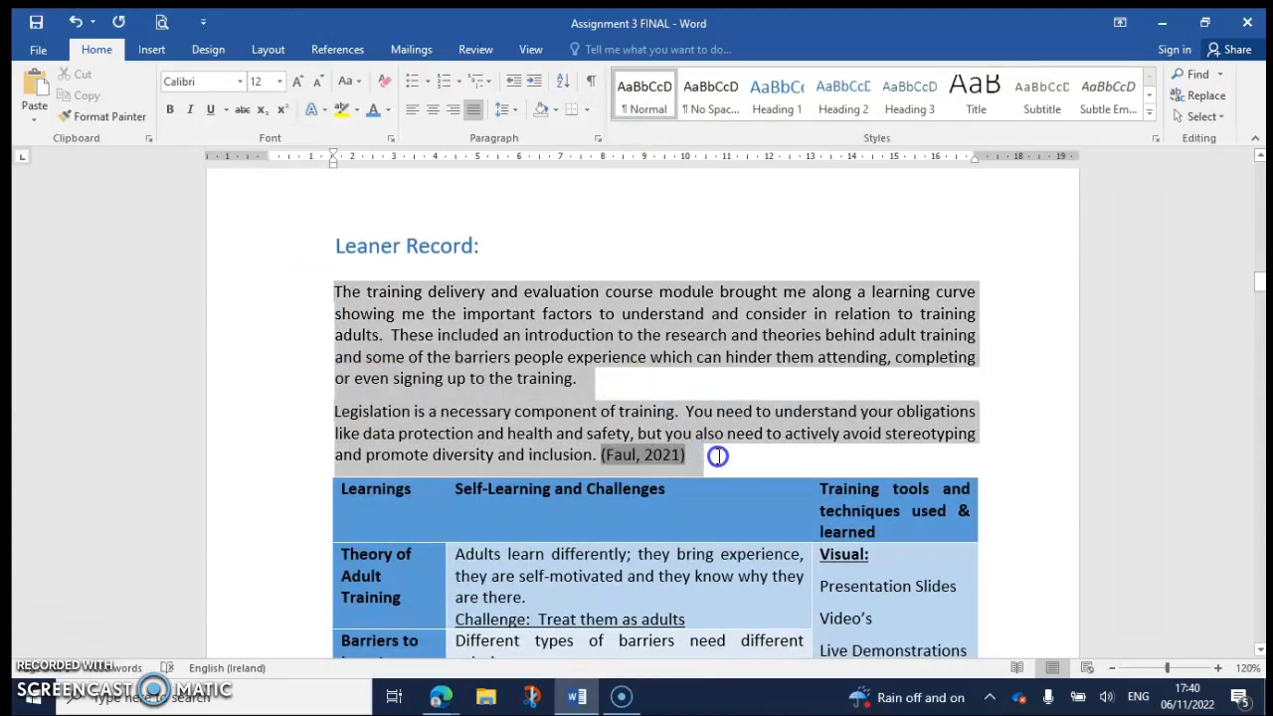
click(640, 107)
click(610, 375)
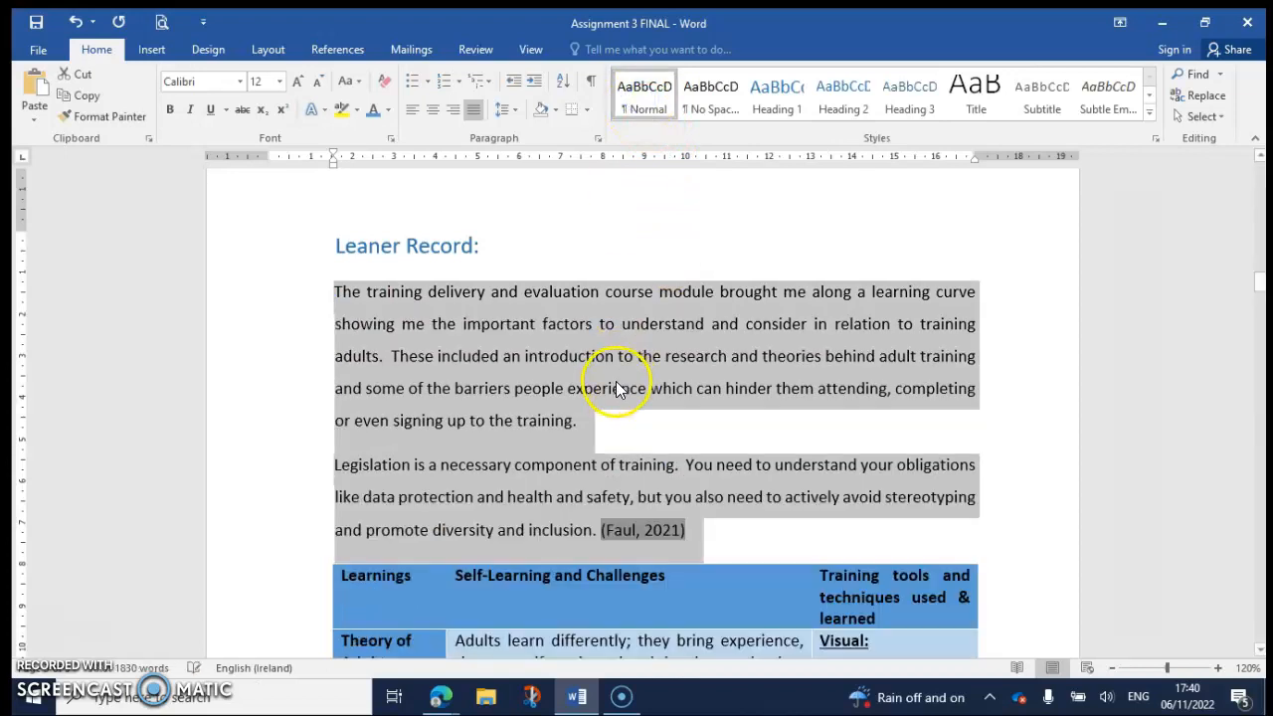
Apply the Normal style to the paragraph below the Table 1 caption
scroll(613, 378, down, 7)
scroll(602, 391, down, 5)
drag(313, 270, 927, 505)
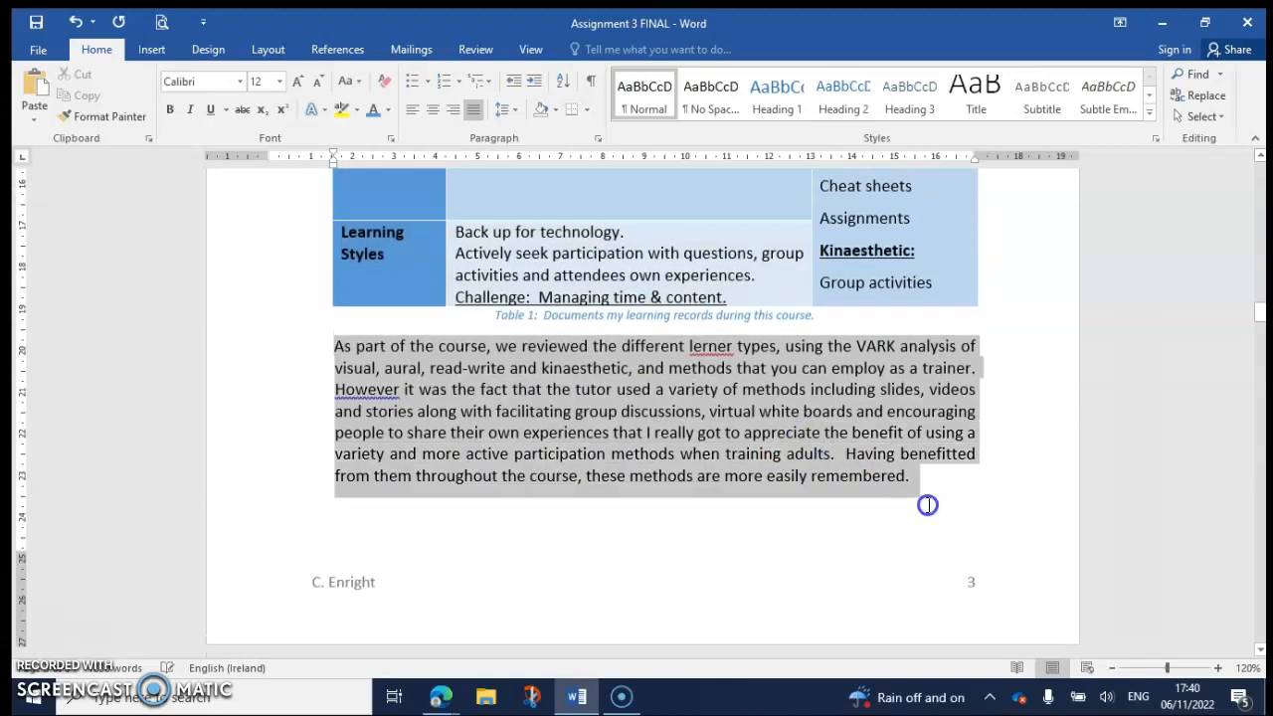
click(643, 99)
click(648, 497)
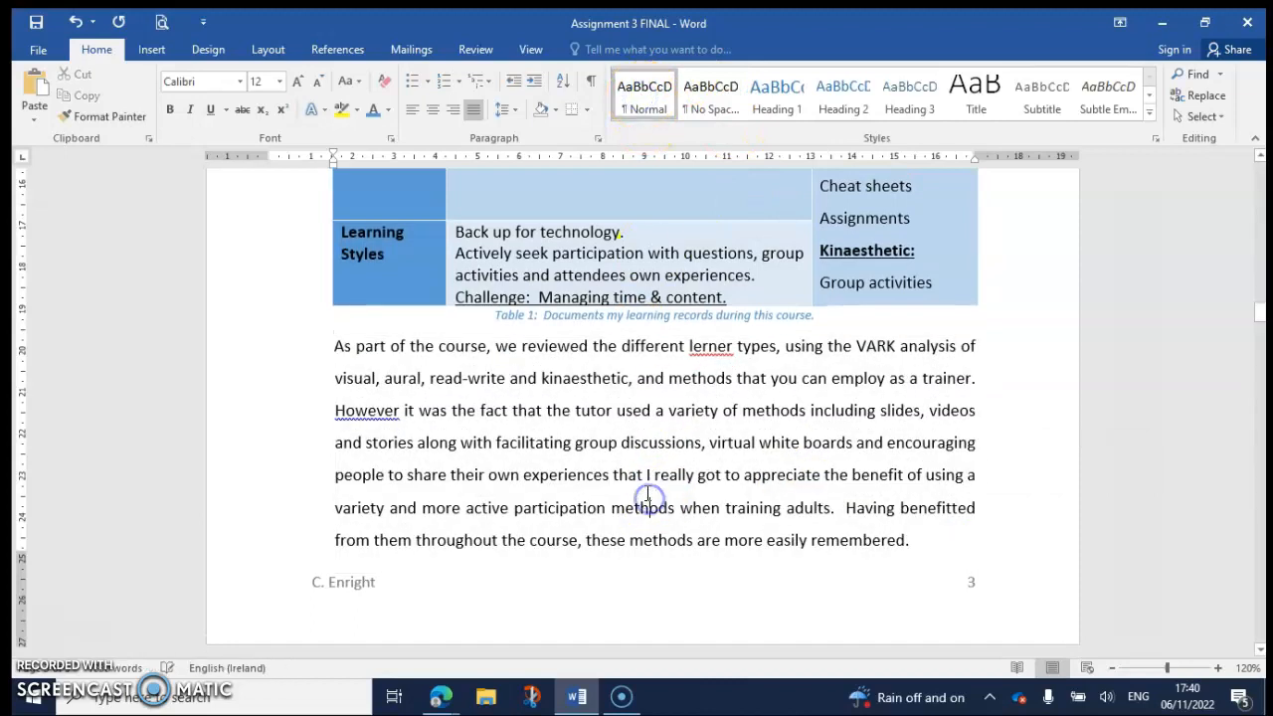
Apply the Normal style to the body text around the Kirkpatrick pyramid diagram and in the text that follows it
scroll(647, 497, down, 7)
drag(325, 305, 848, 375)
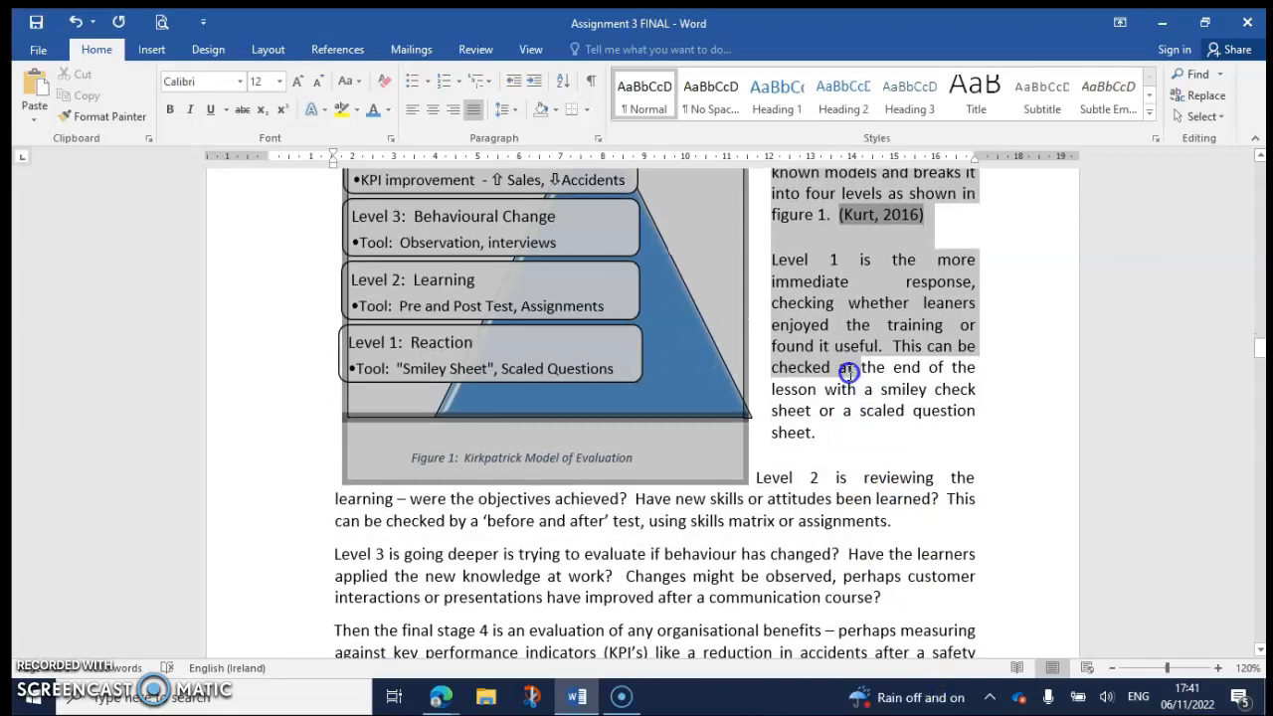
drag(858, 474, 686, 508)
click(686, 508)
Examine the paragraph spacing of the restyled body text, including the Introduction and Leaner Record sections
scroll(786, 376, up, 7)
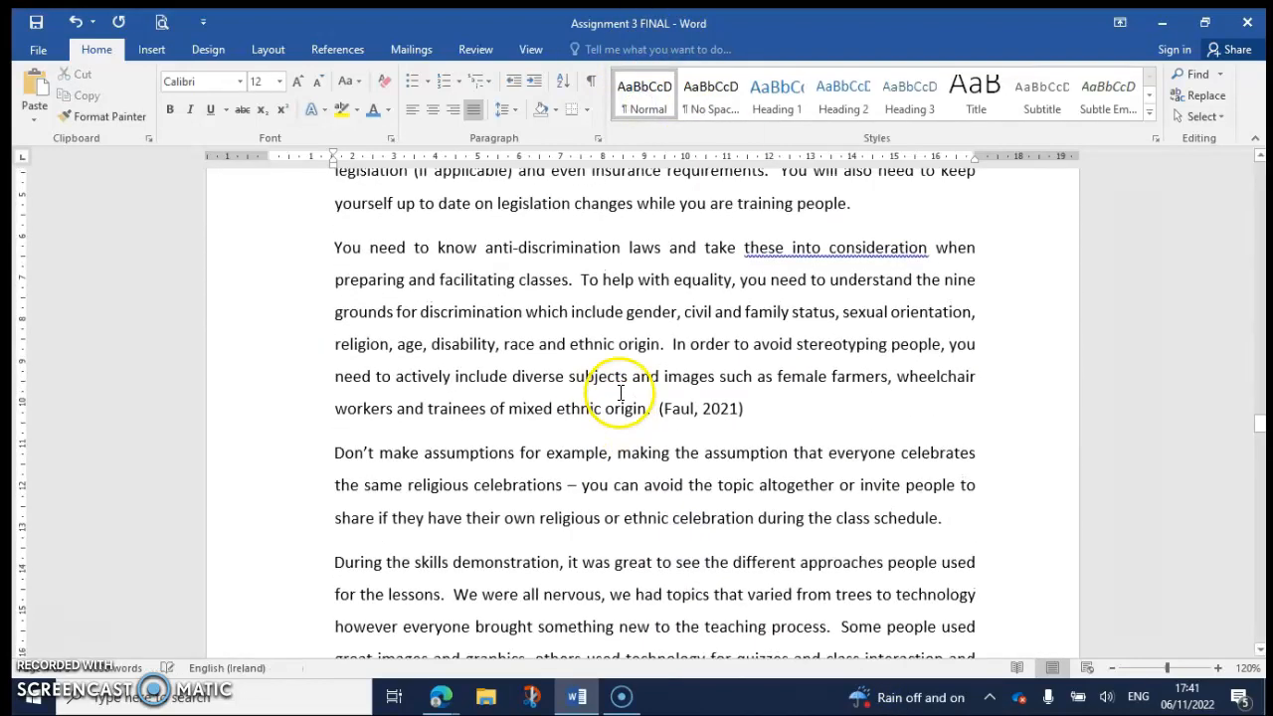
scroll(619, 397, up, 5)
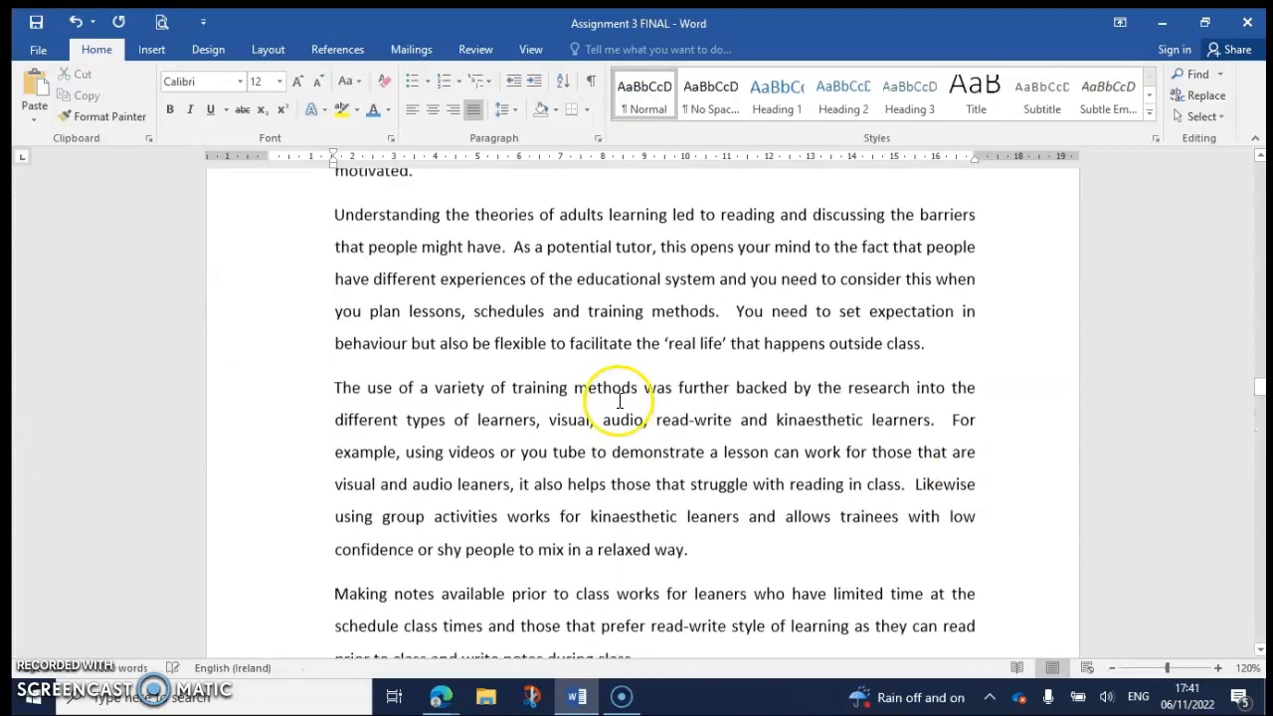
drag(1262, 391, 1261, 191)
scroll(511, 440, down, 8)
scroll(499, 453, down, 15)
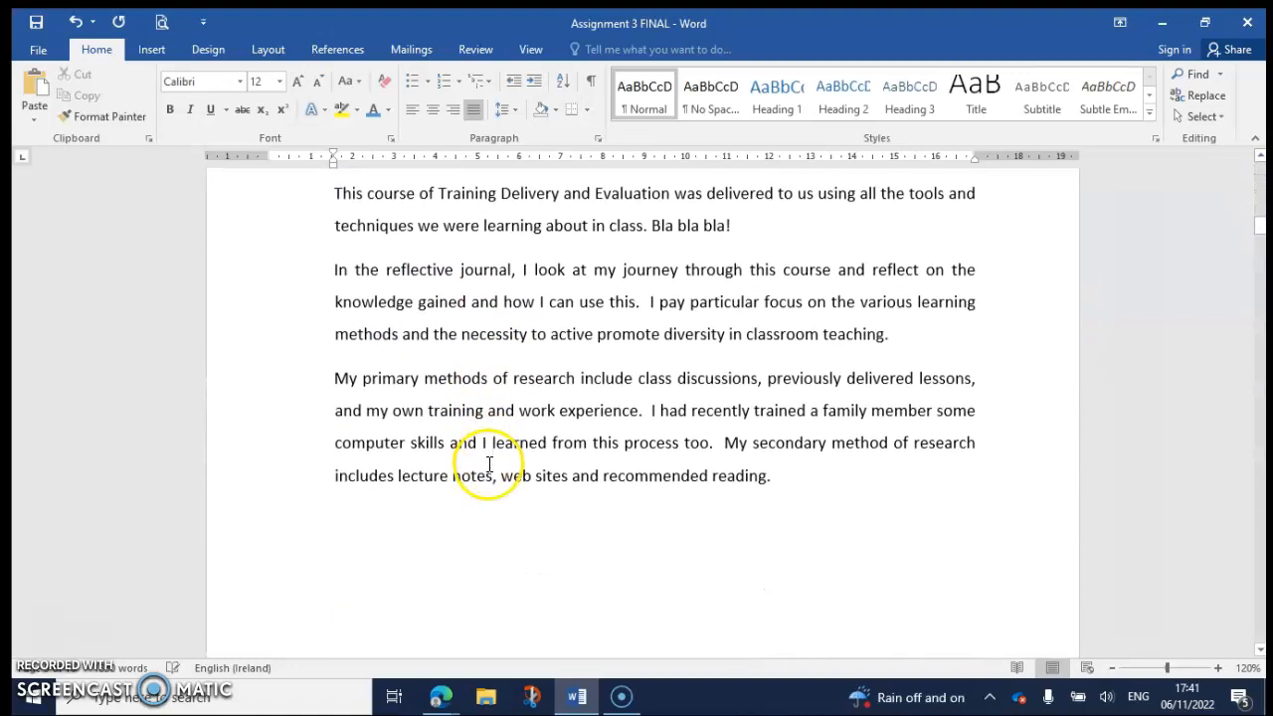
scroll(488, 473, down, 12)
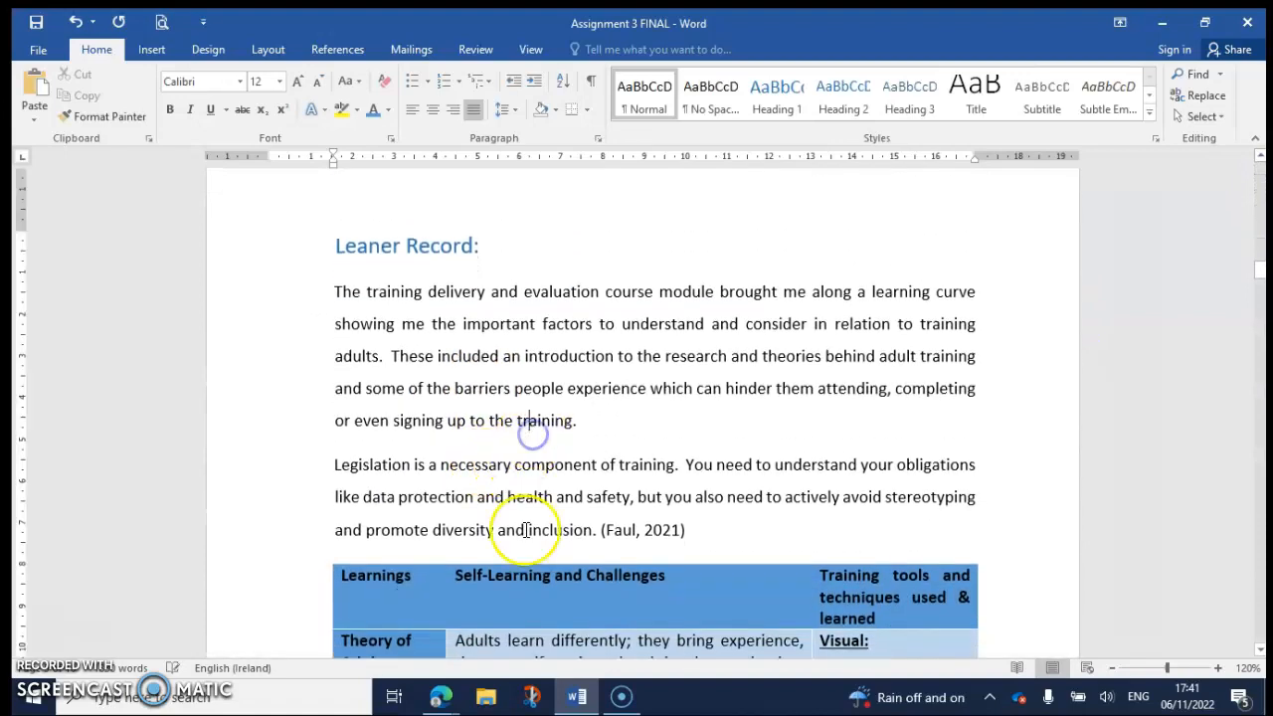
Apply the Heading 1 style to the Reflective Journal title
scroll(534, 503, down, 5)
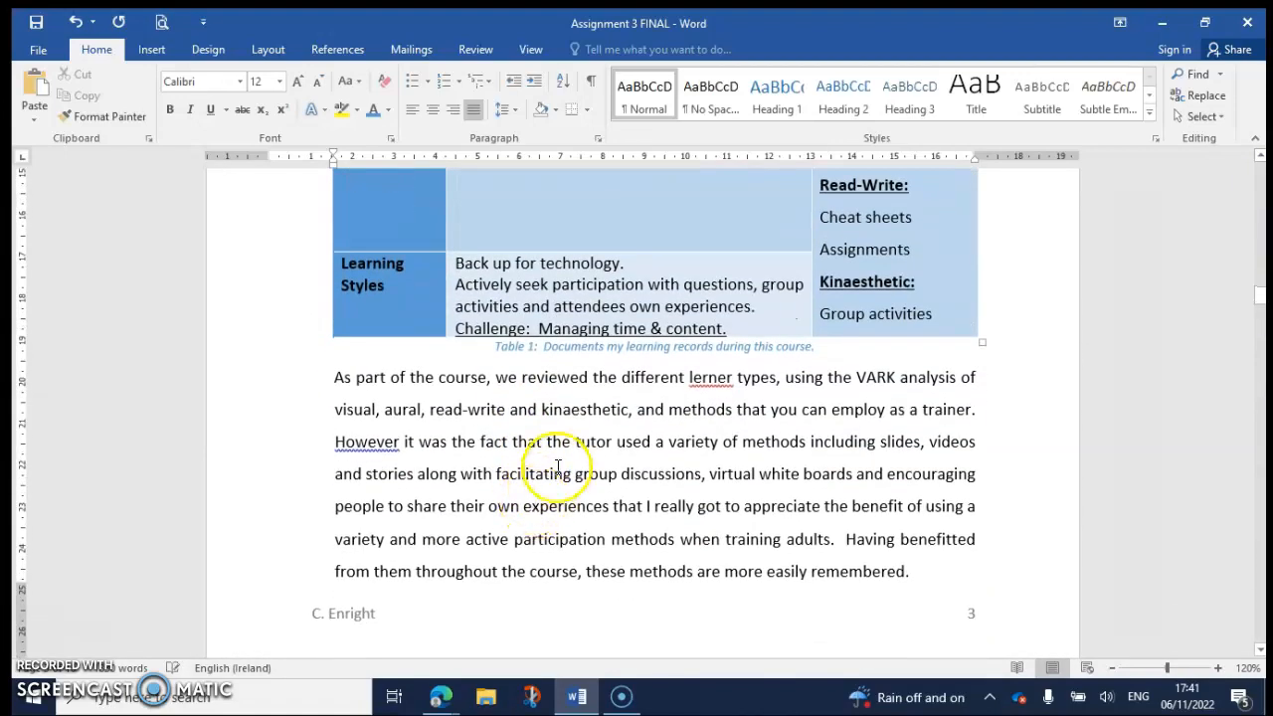
scroll(549, 463, down, 10)
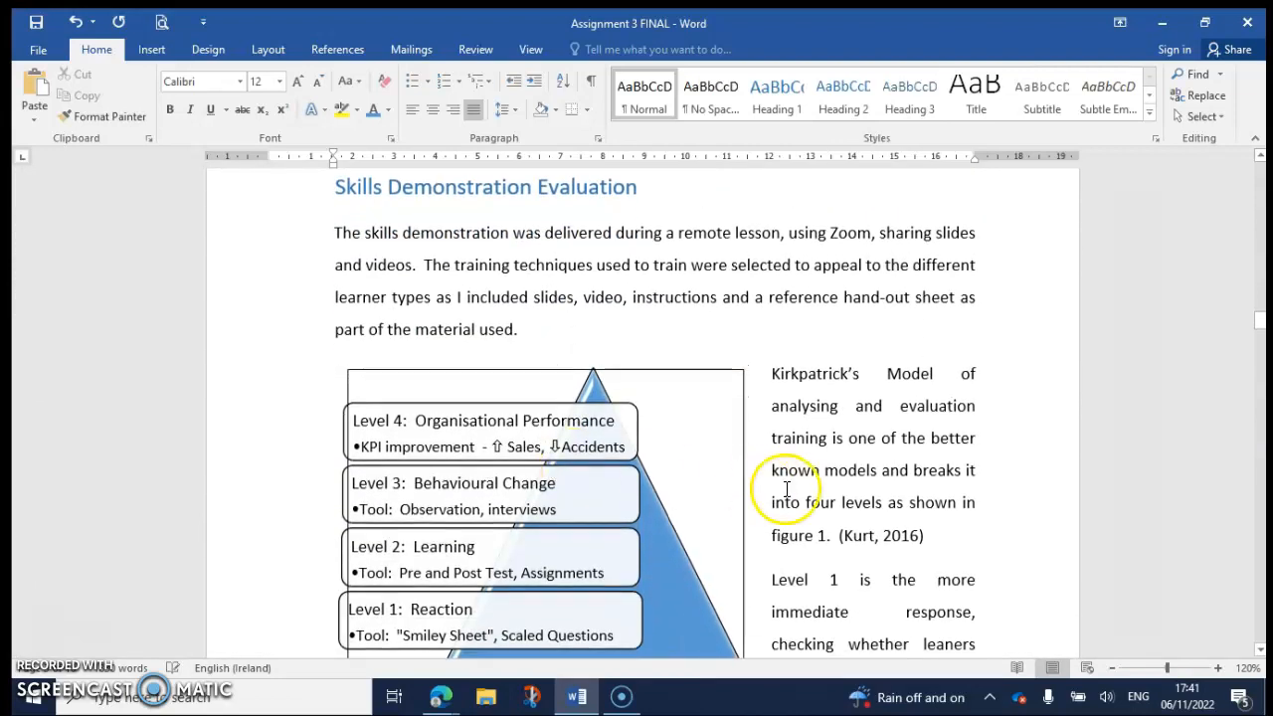
scroll(781, 493, down, 10)
scroll(772, 500, down, 5)
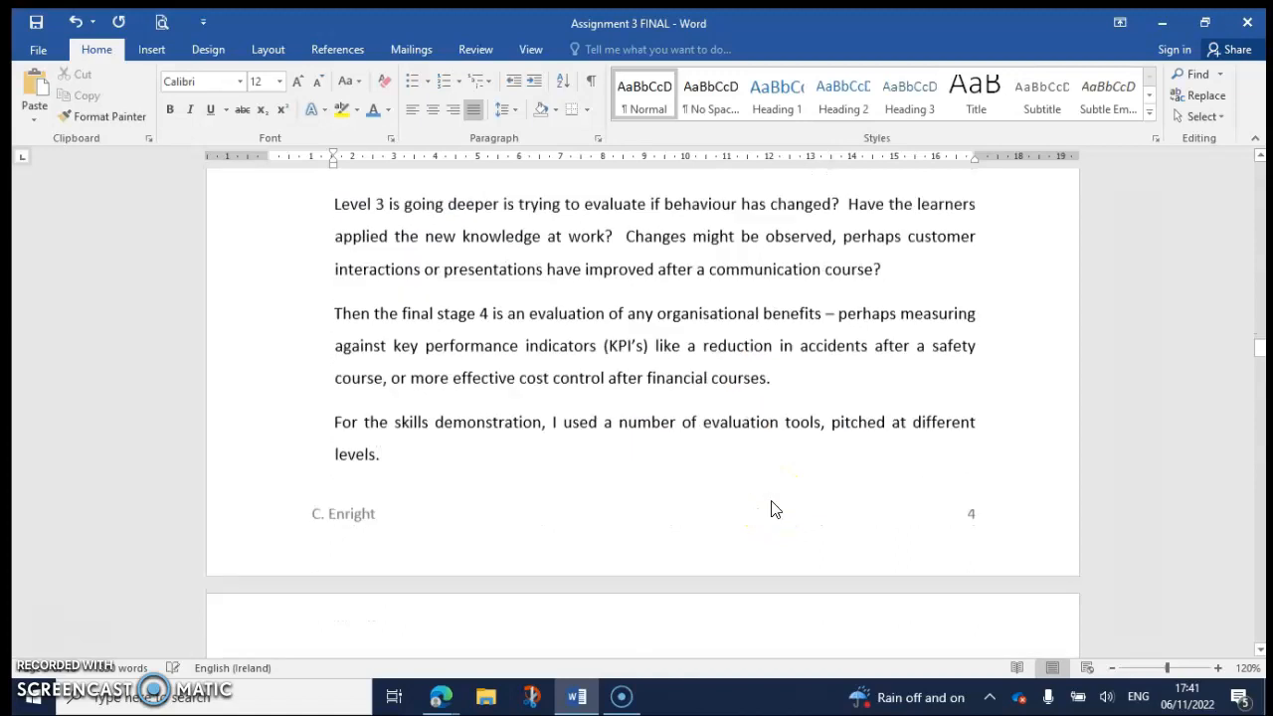
click(409, 357)
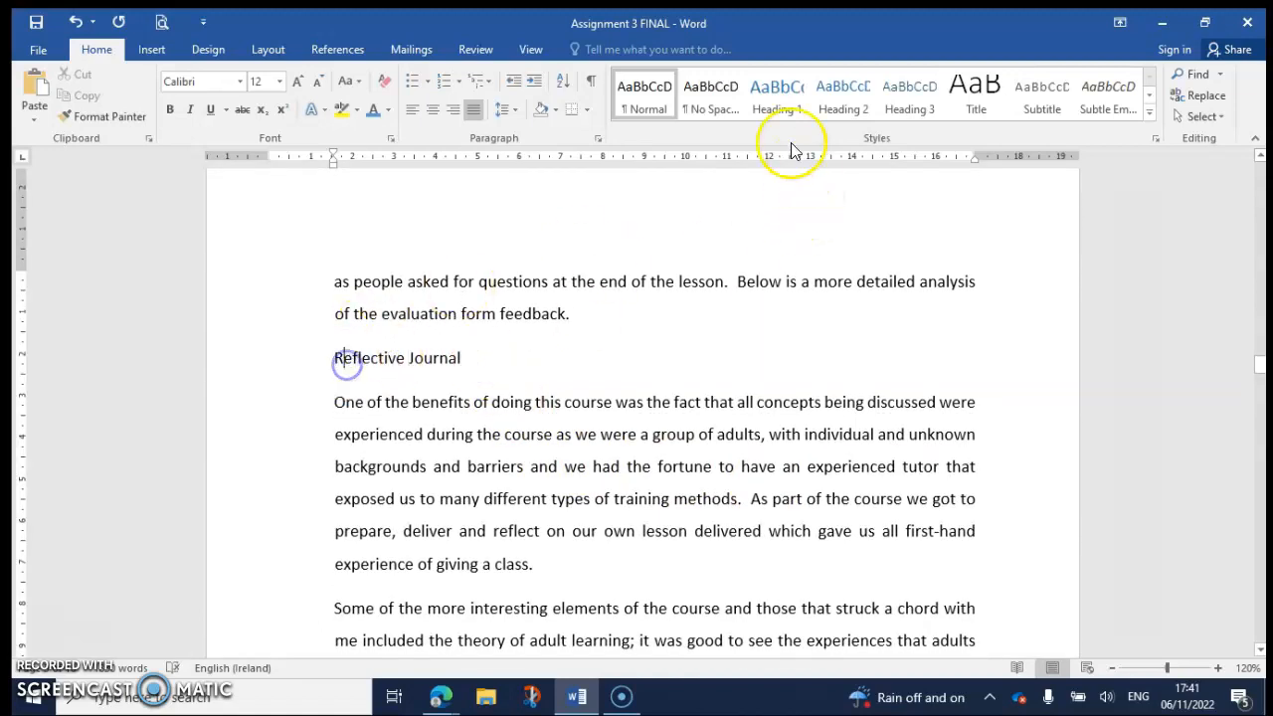
click(784, 112)
Apply the Heading 1 style to the Conclusion title after the reflective journal text
scroll(682, 493, down, 6)
scroll(683, 494, down, 9)
scroll(682, 494, down, 10)
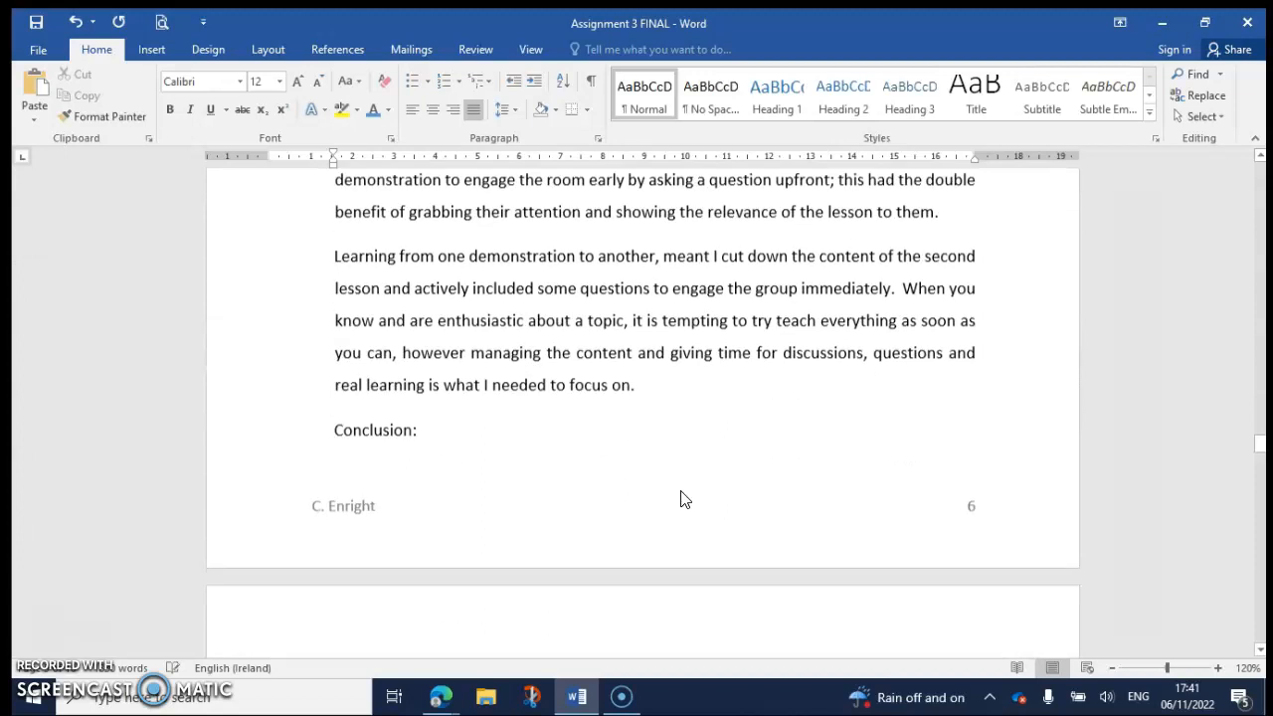
click(397, 411)
click(777, 105)
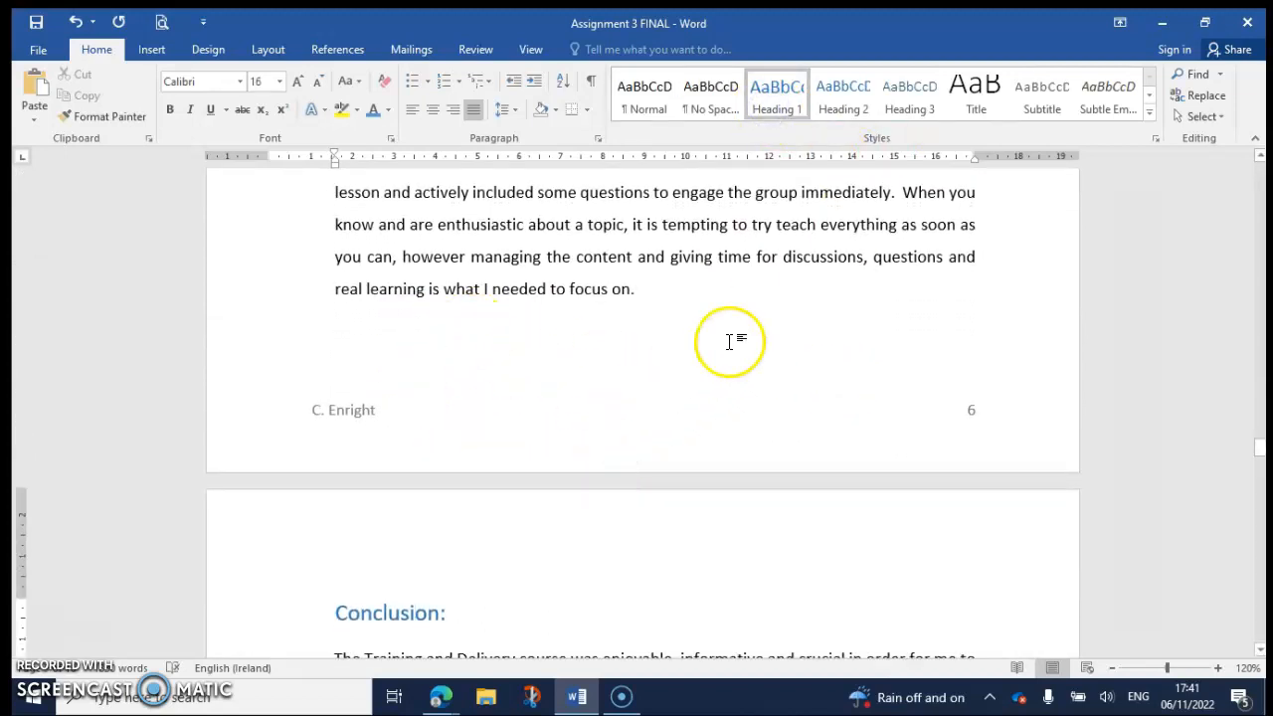
Update the table of contents so its page numbers match the reformatted headings
scroll(701, 453, down, 10)
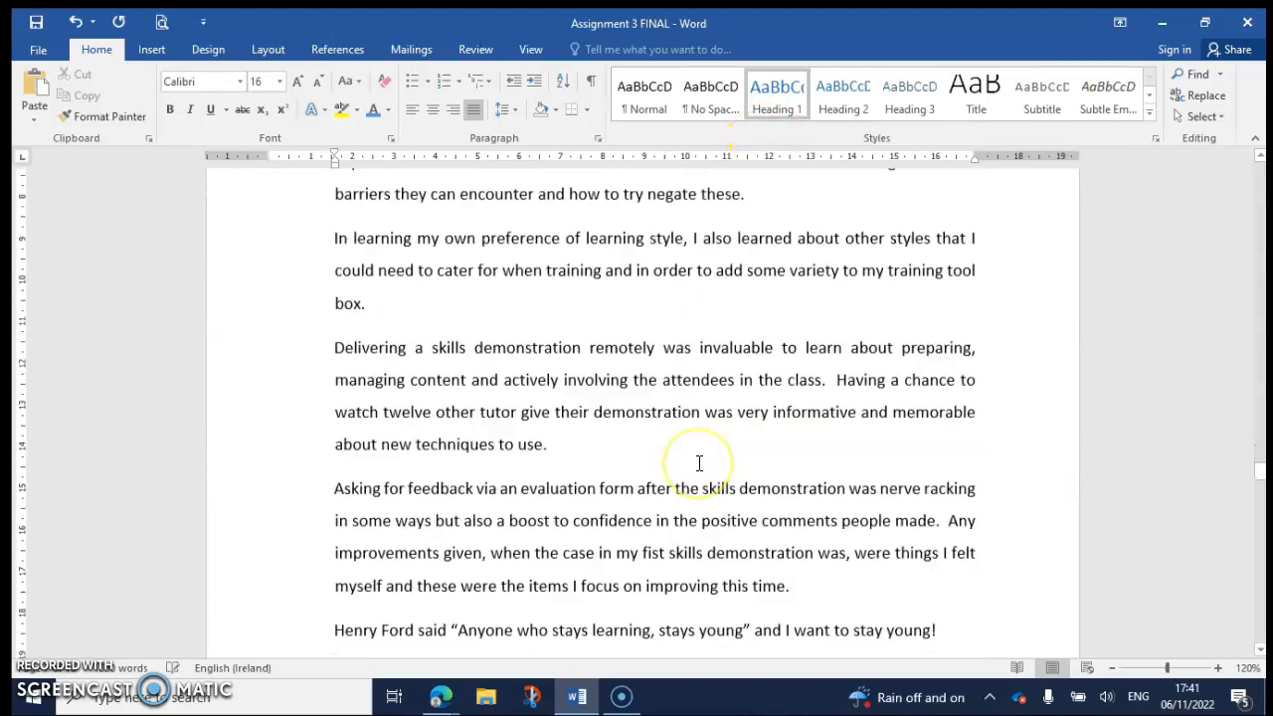
scroll(699, 466, down, 7)
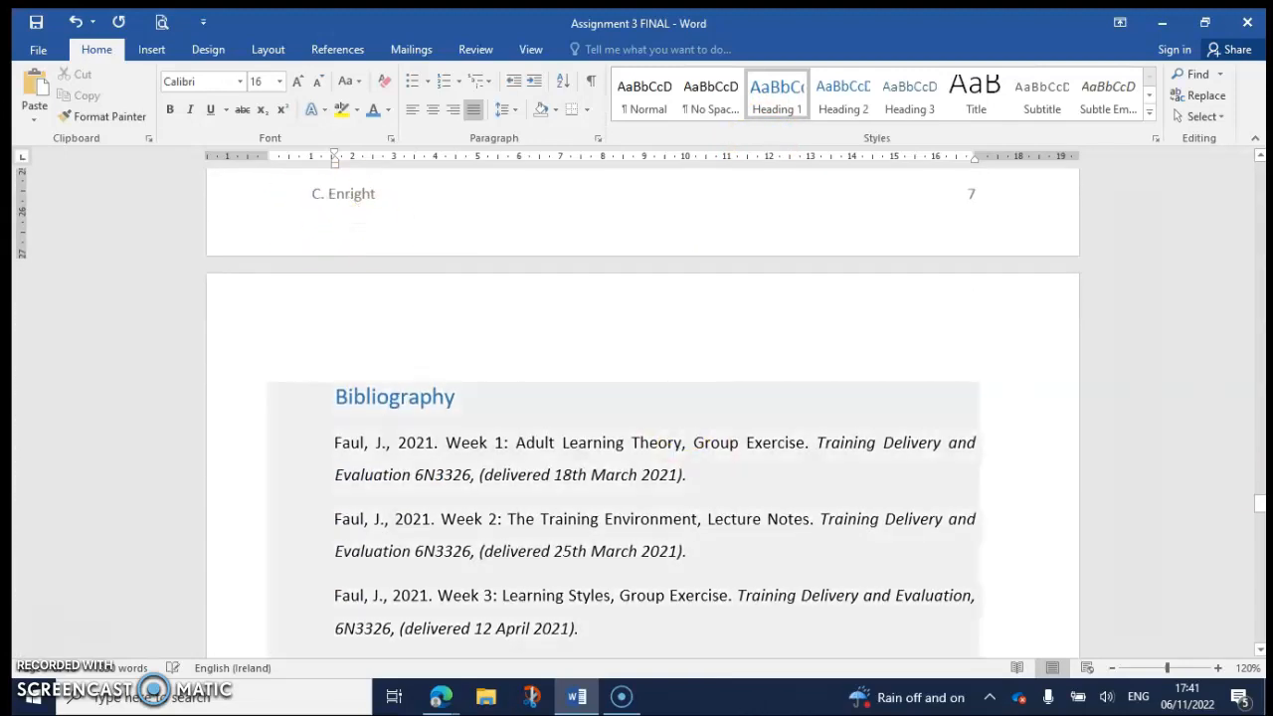
drag(1254, 527, 1237, 171)
click(668, 426)
click(364, 312)
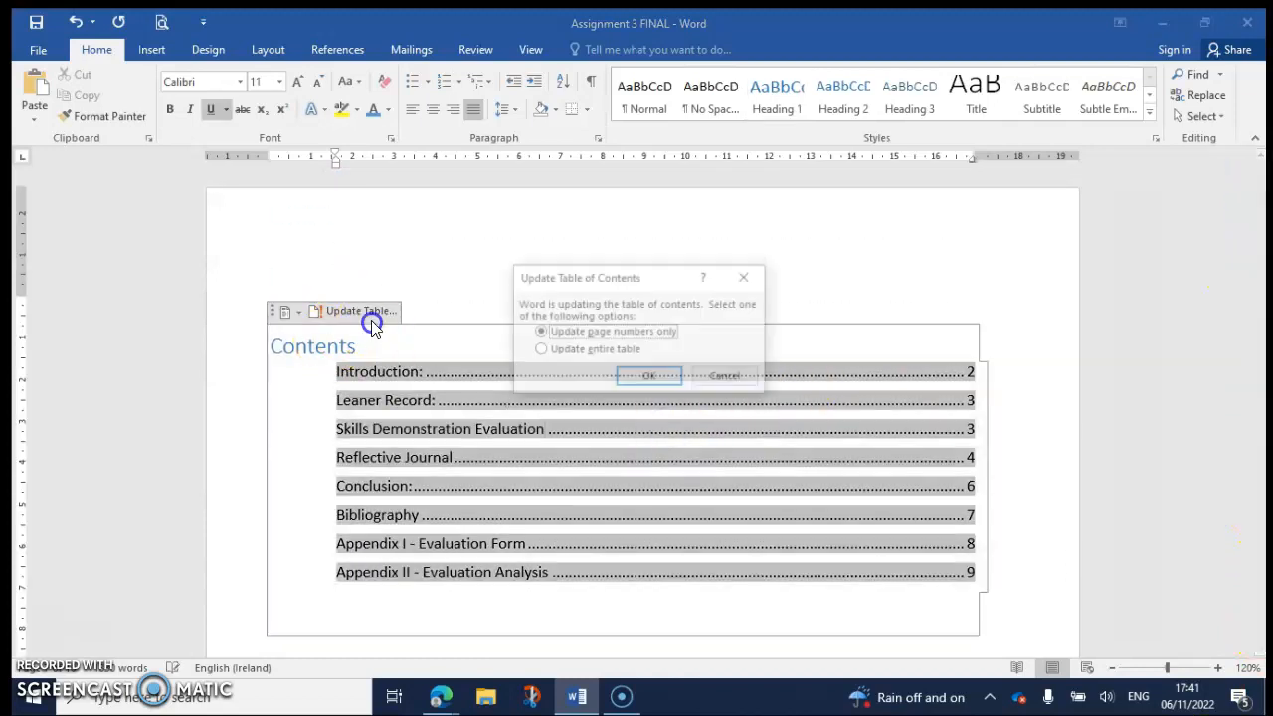
click(667, 382)
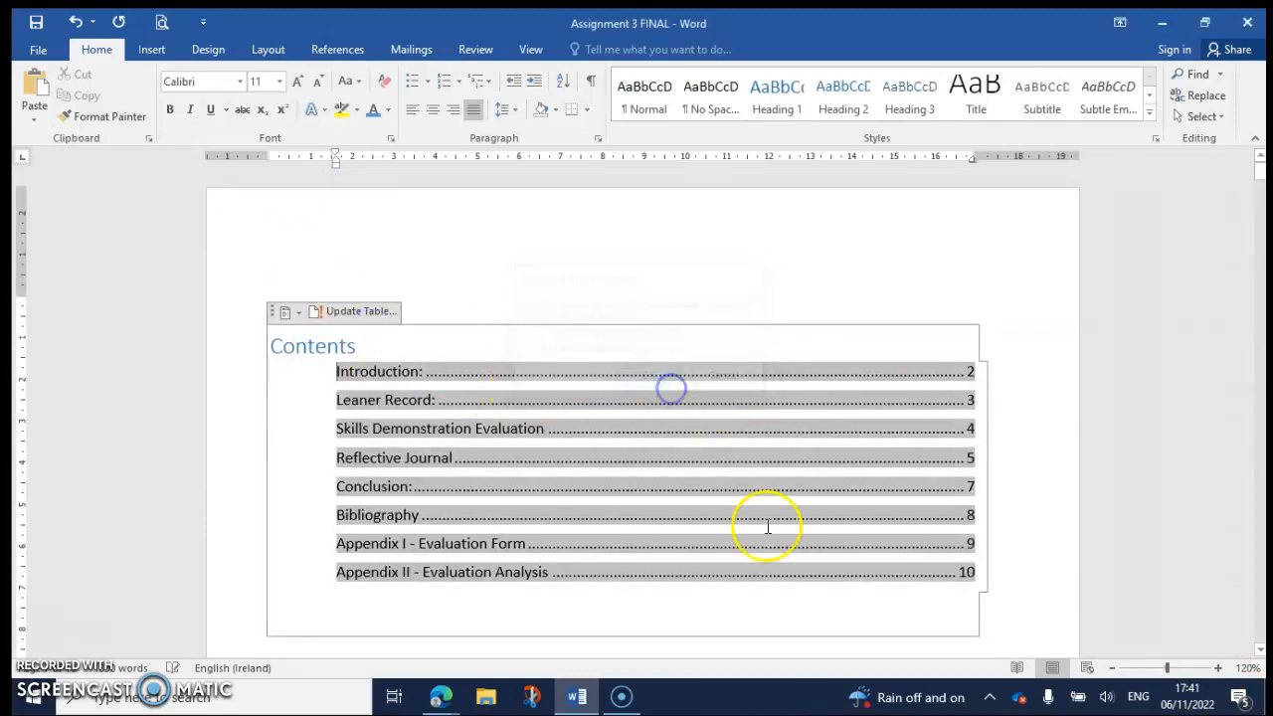
Insert the built-in Whisp cover page at the start of the document, before the table of contents
click(816, 293)
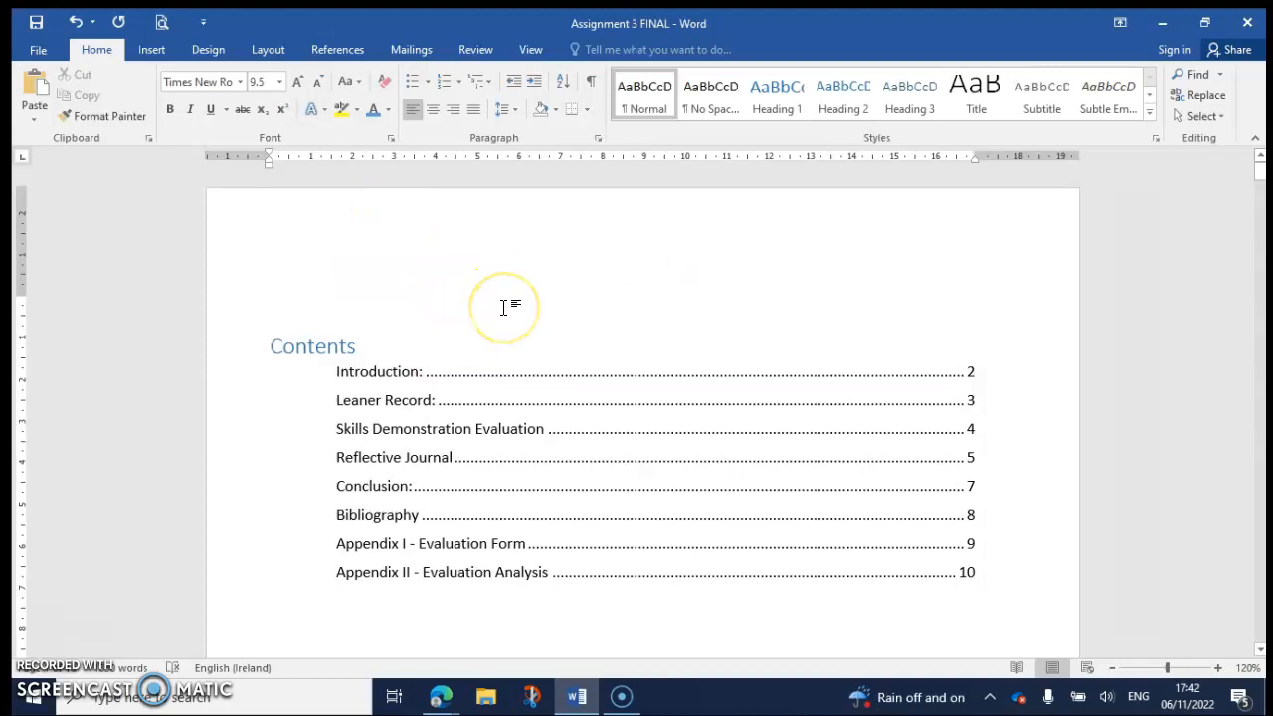
click(151, 52)
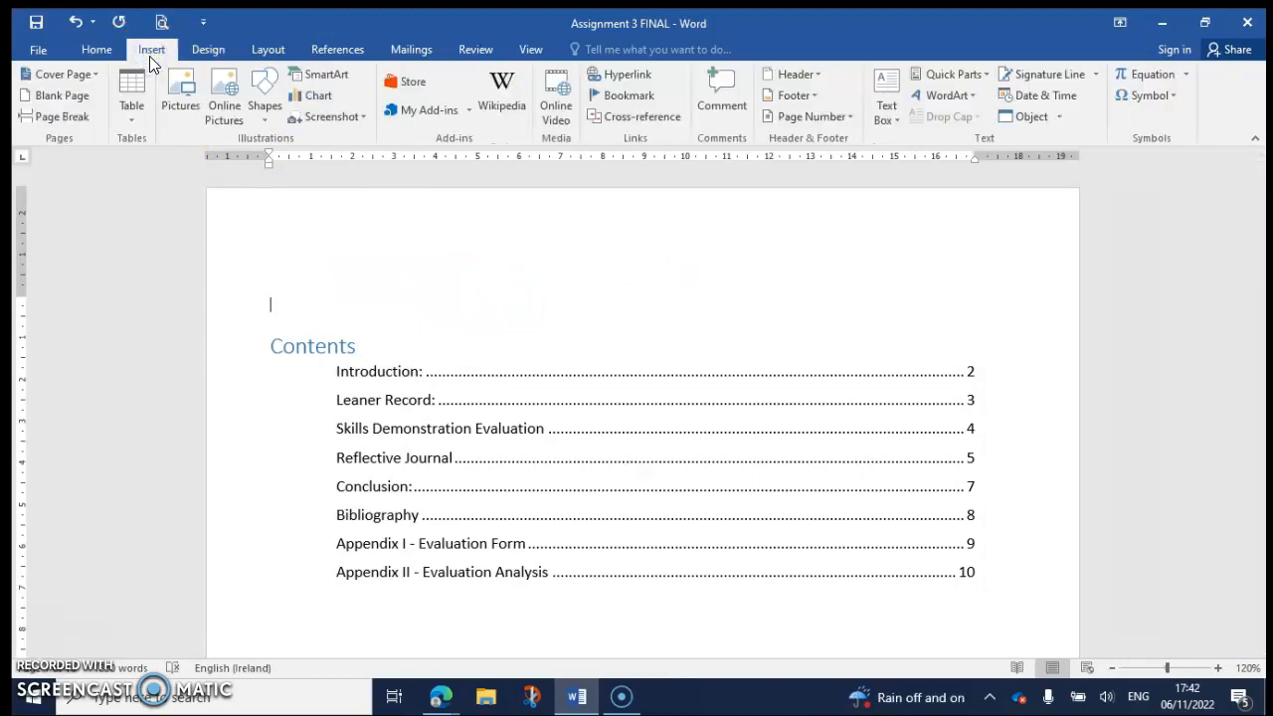
click(67, 74)
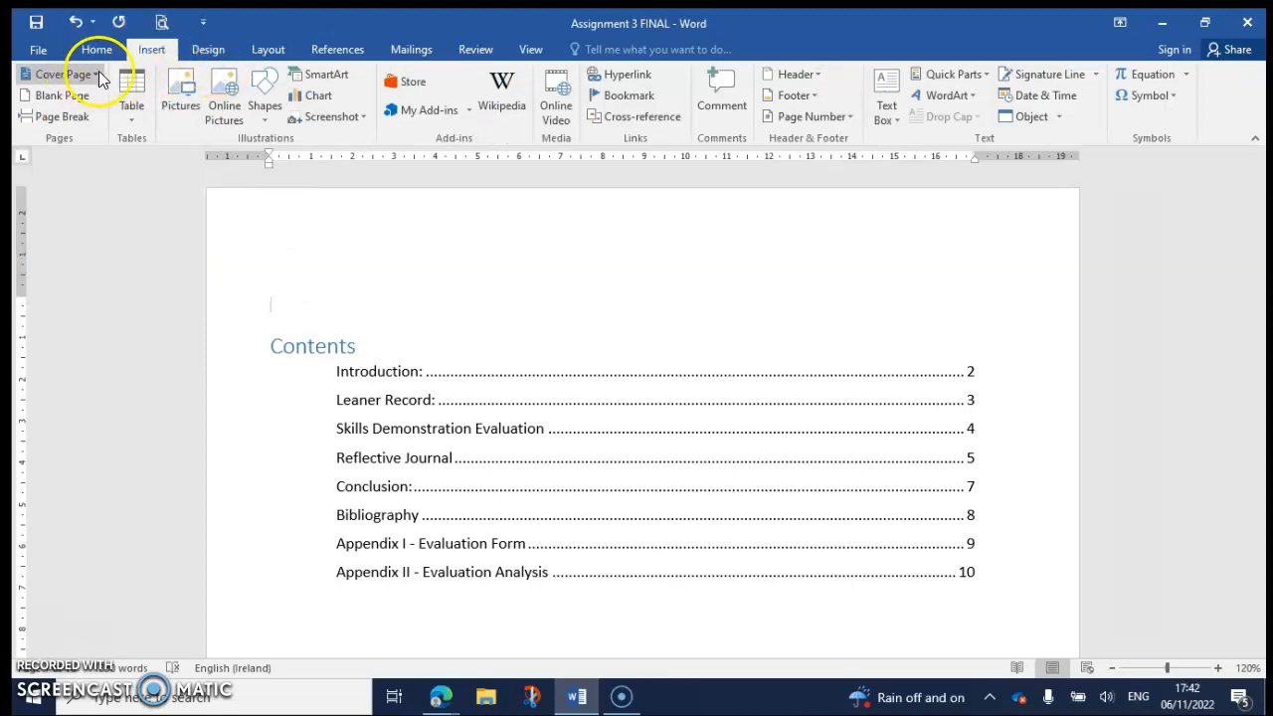
click(99, 73)
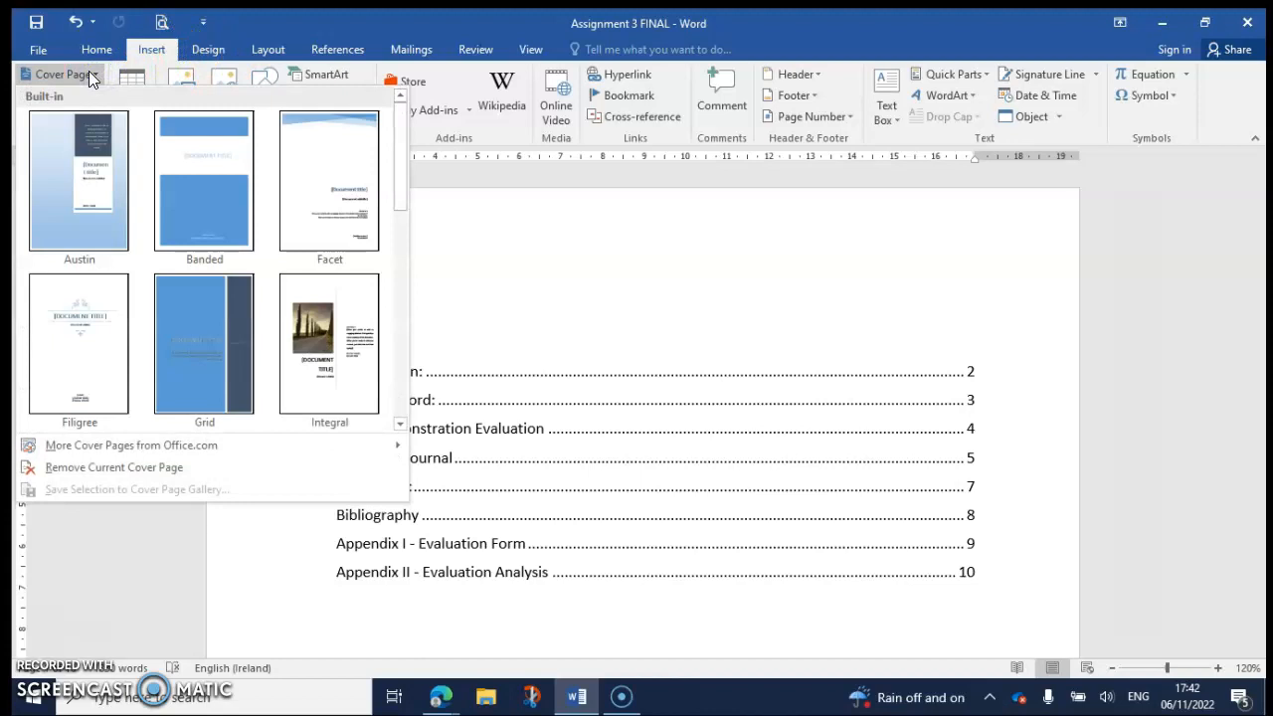
drag(404, 128, 412, 343)
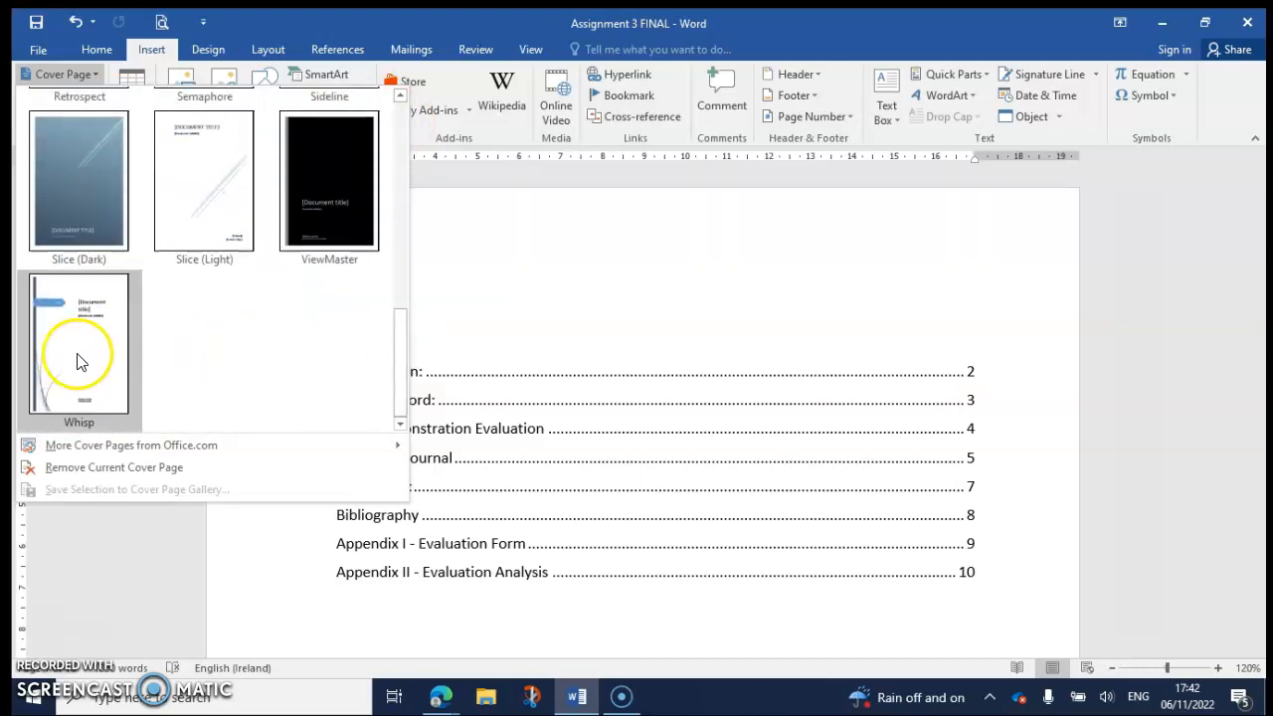
drag(408, 373, 401, 229)
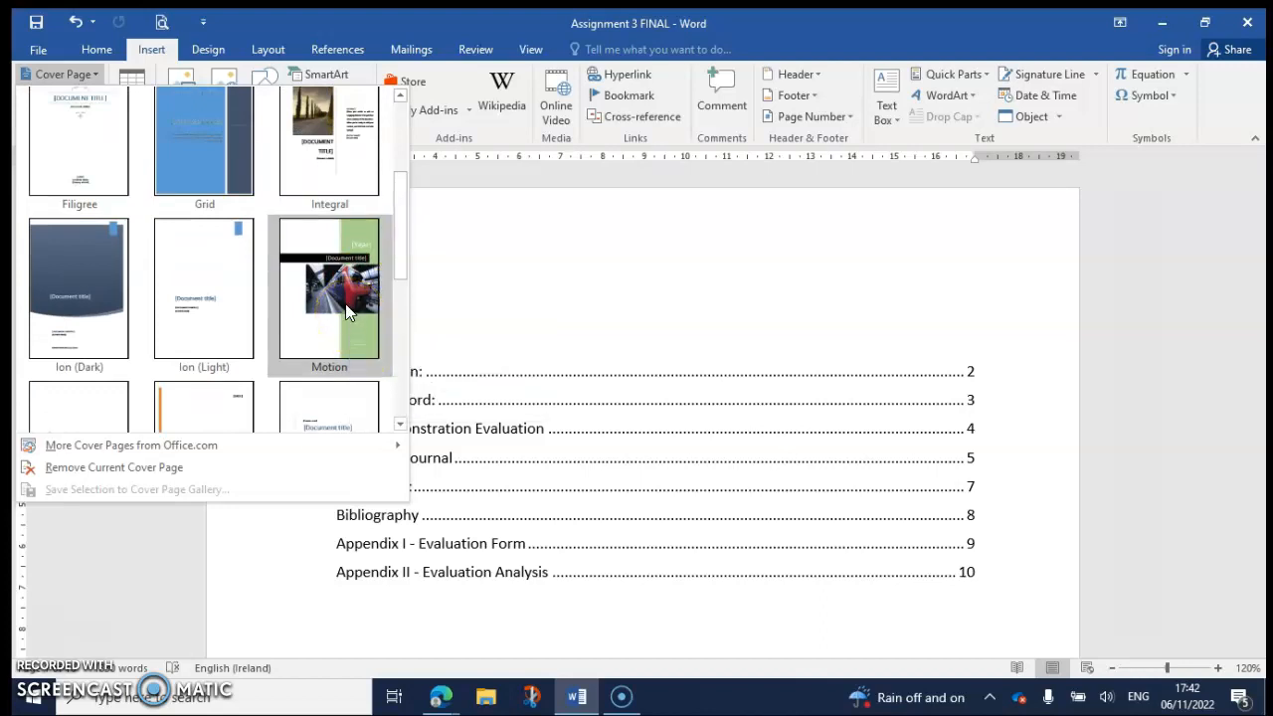
drag(398, 269, 403, 215)
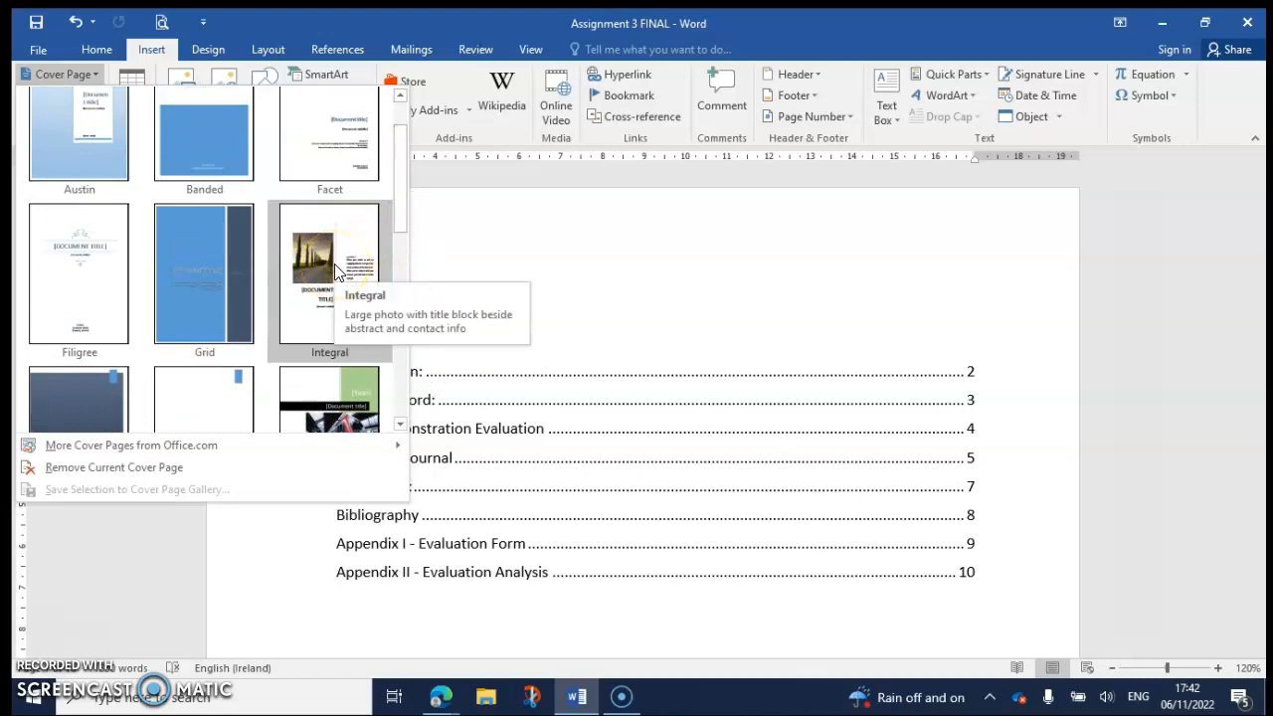
drag(401, 213, 401, 401)
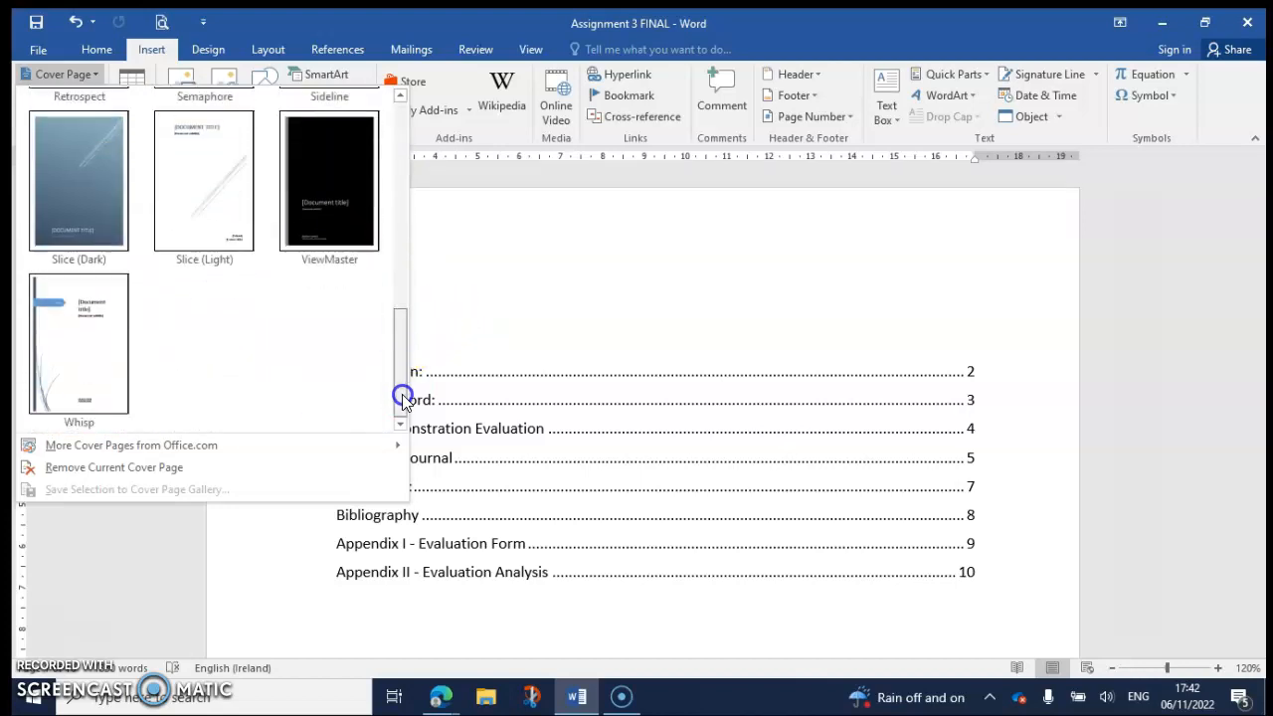
click(80, 375)
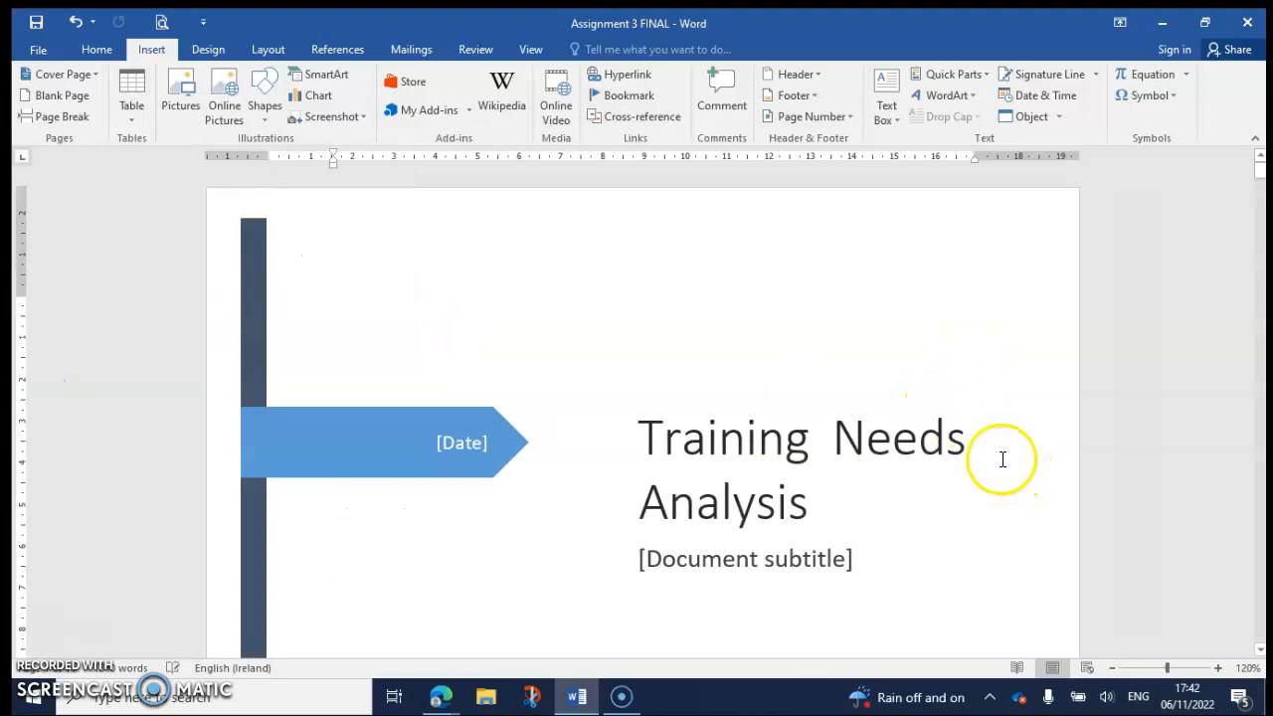
Fill in the cover page's date field with 6 Nov 2022
scroll(1003, 458, down, 10)
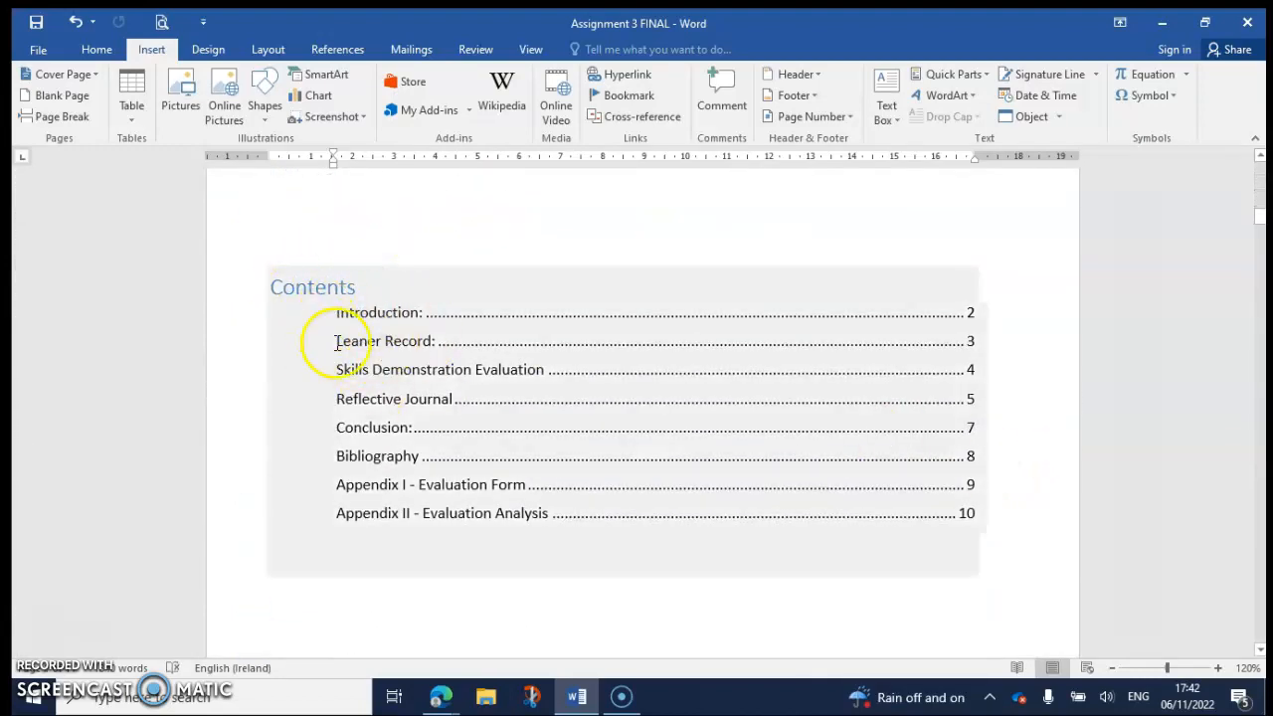
scroll(492, 335, up, 8)
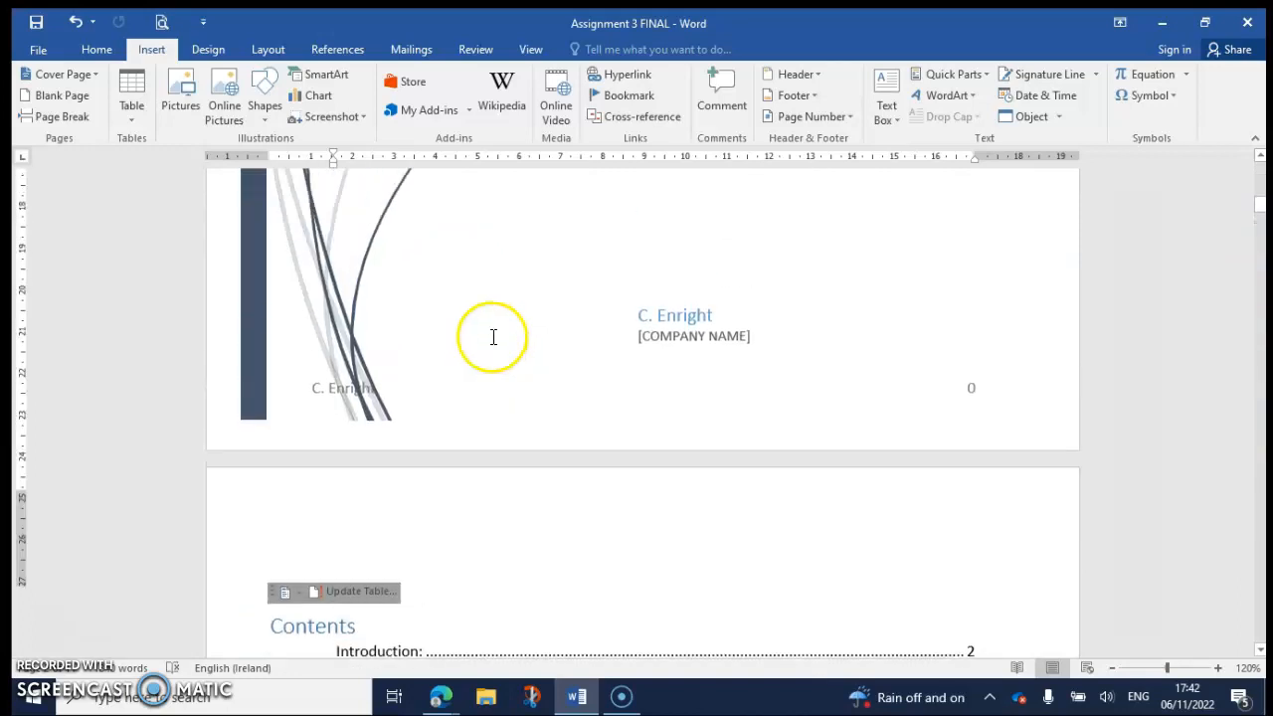
scroll(533, 312, up, 3)
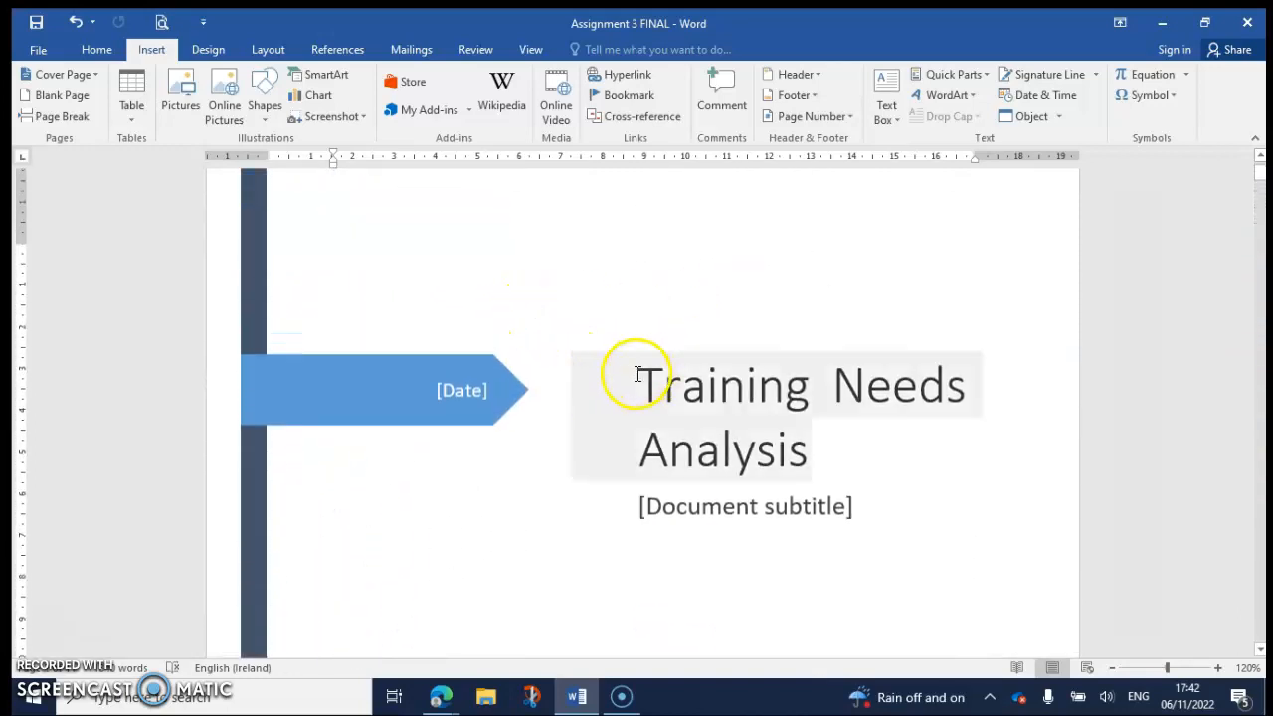
click(461, 388)
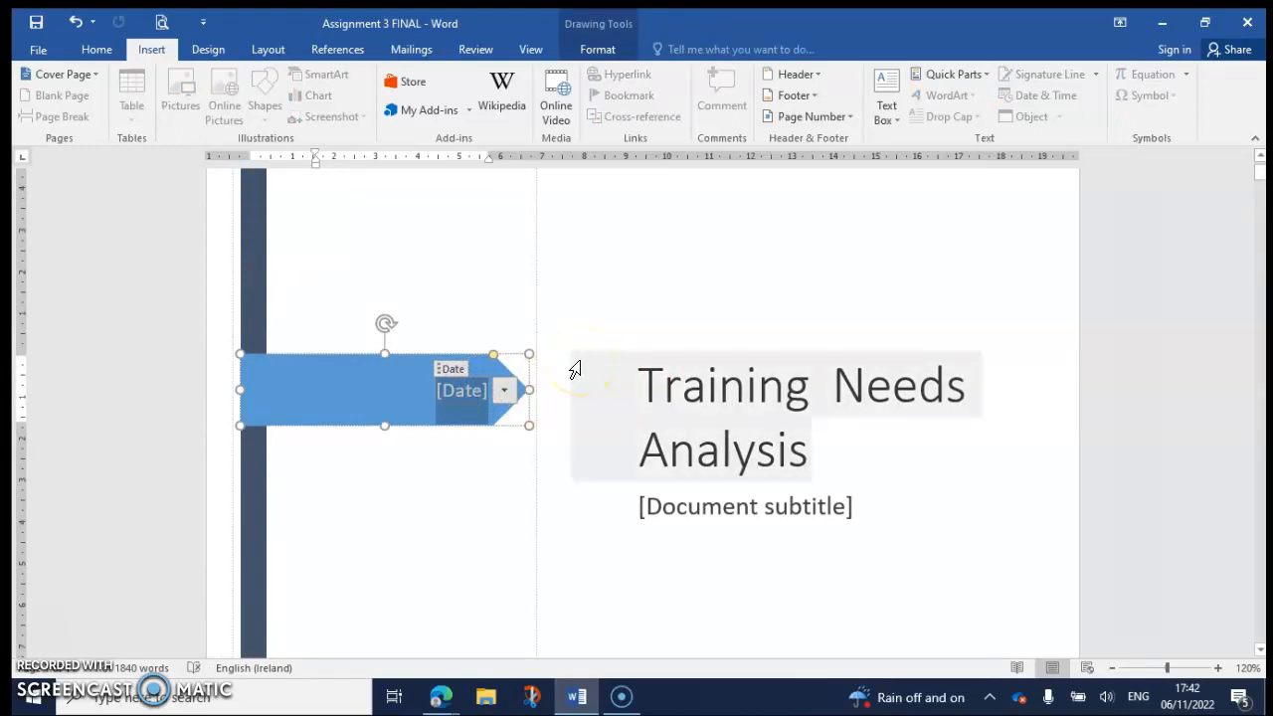
text(6 Nov 2022)
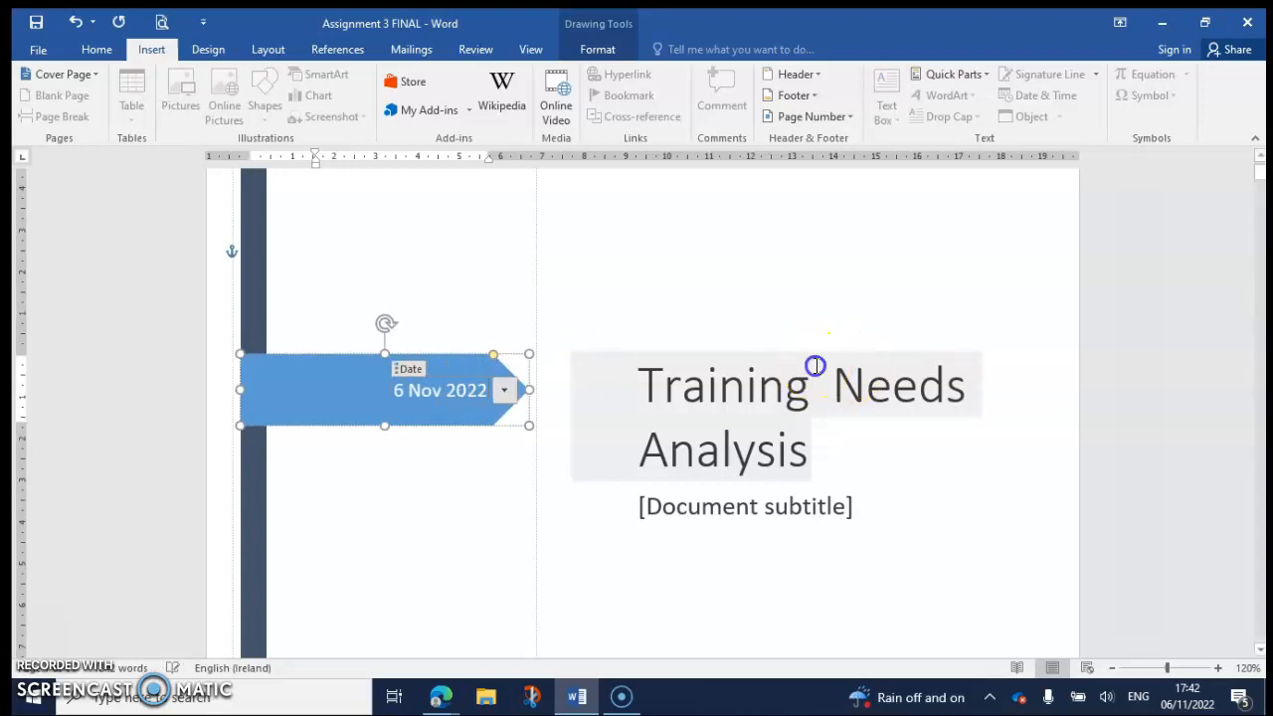
click(814, 366)
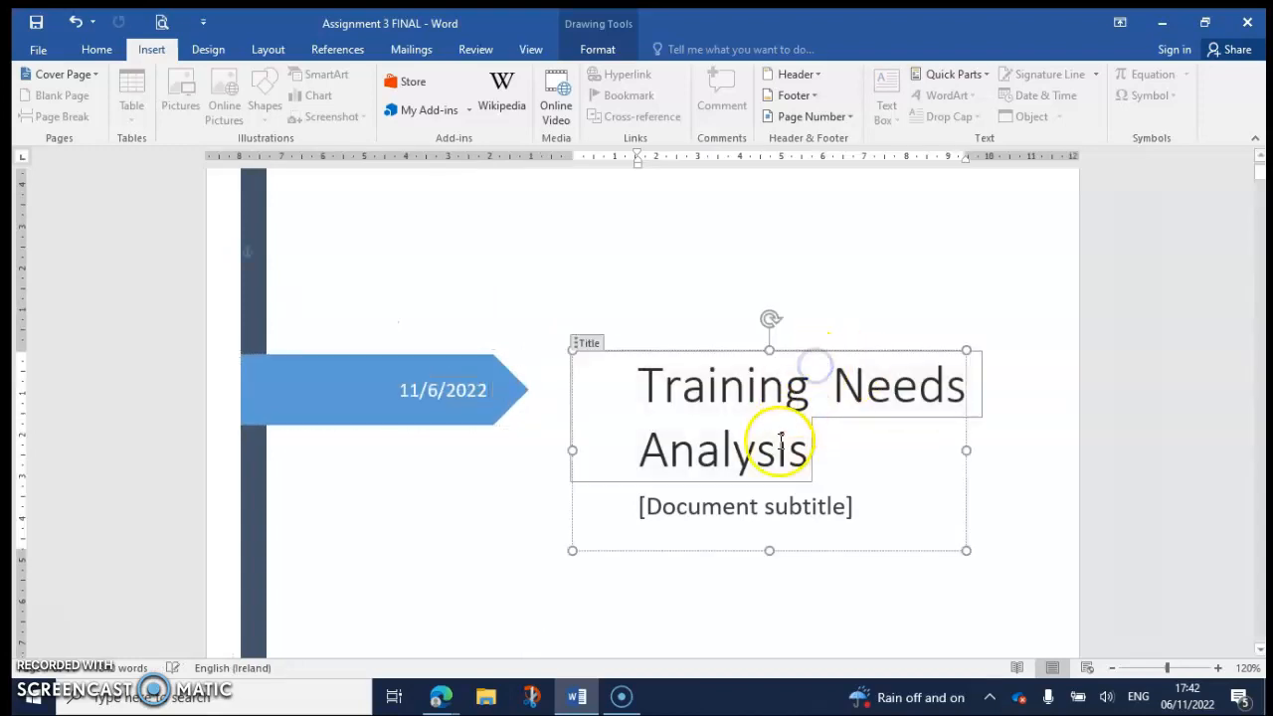
Enter "Assignment 1" as the document subtitle on the cover page
click(839, 517)
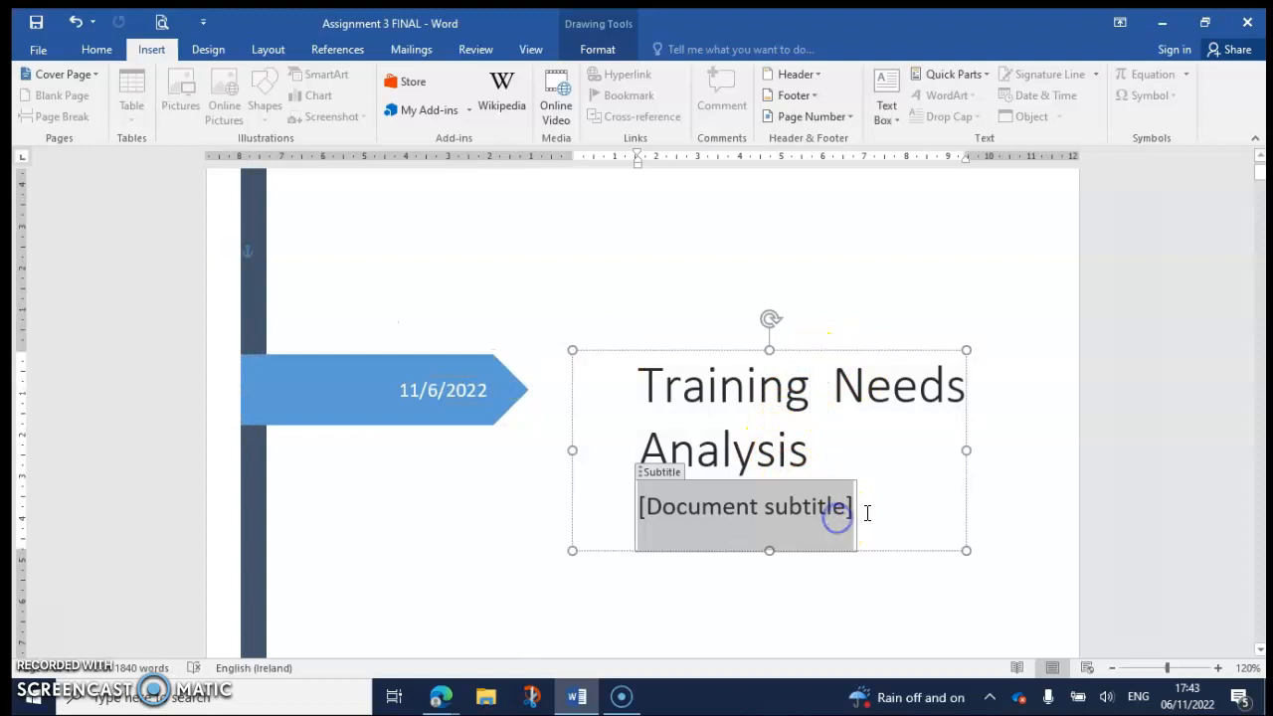
text(Assignment 1)
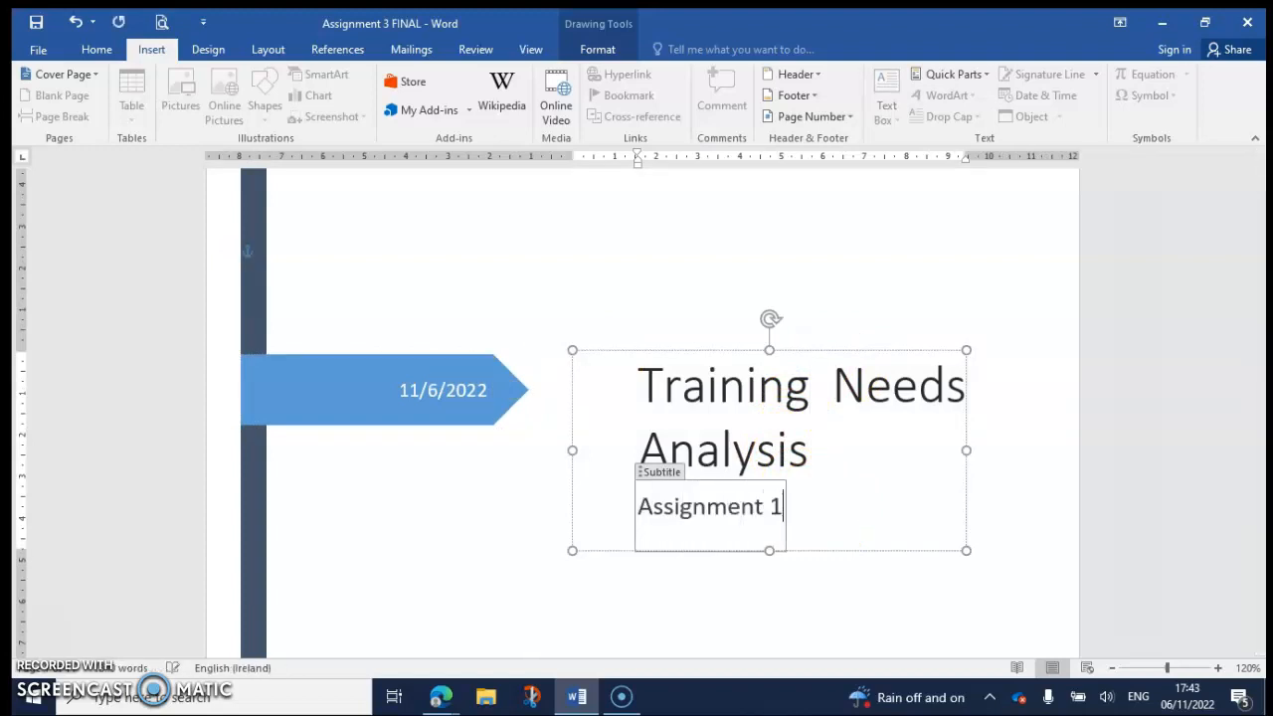
click(834, 607)
Delete the company name placeholder below the author's name on the cover page
scroll(841, 603, down, 2)
scroll(841, 603, down, 5)
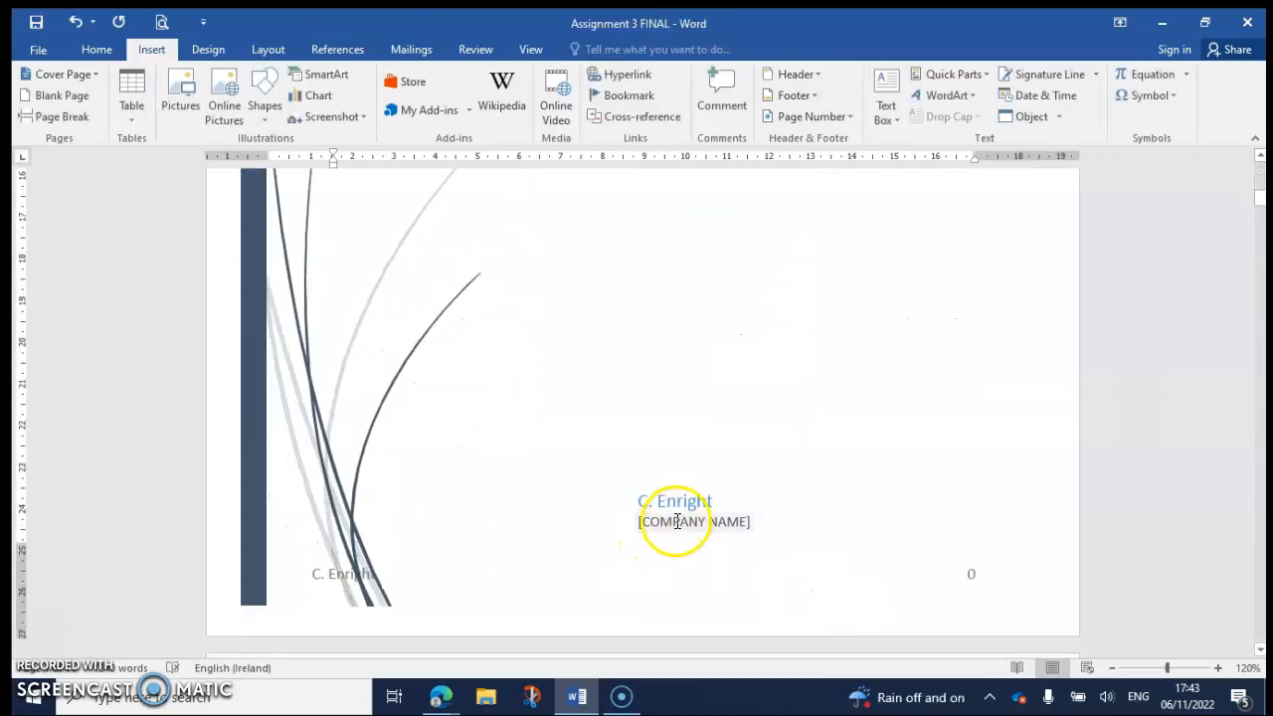
click(677, 521)
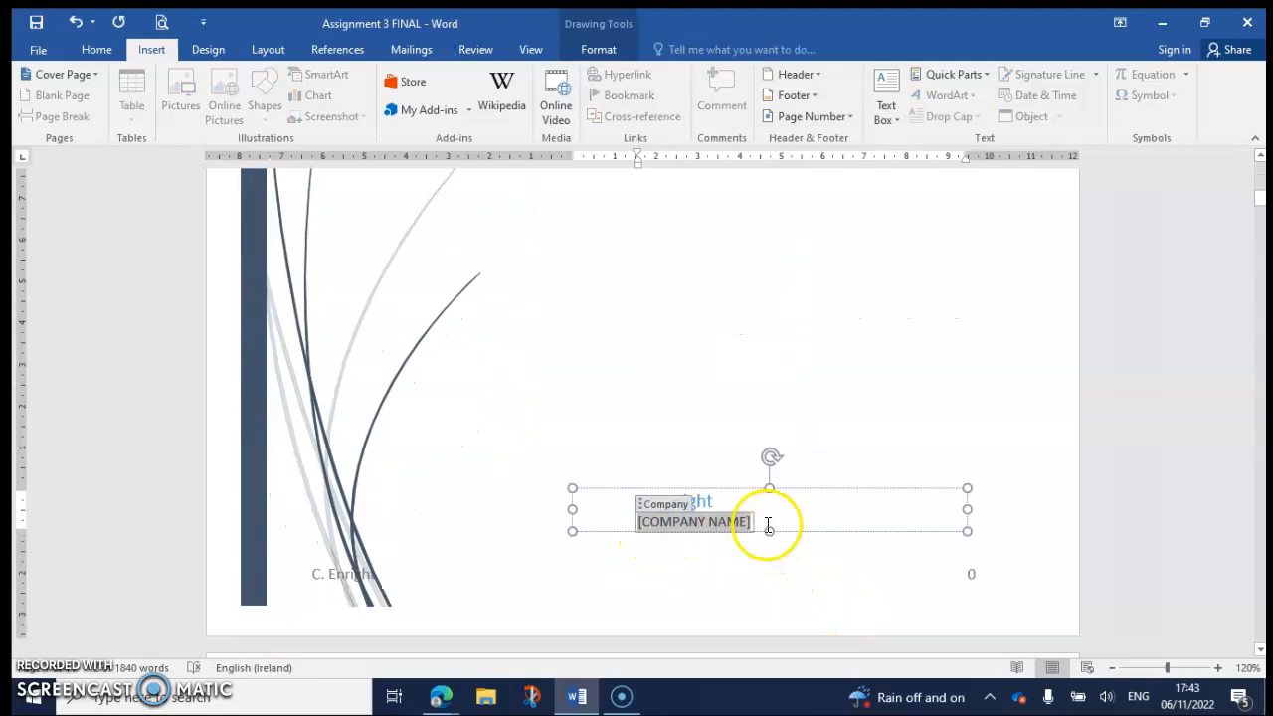
drag(768, 527, 654, 523)
key(BackSpace)
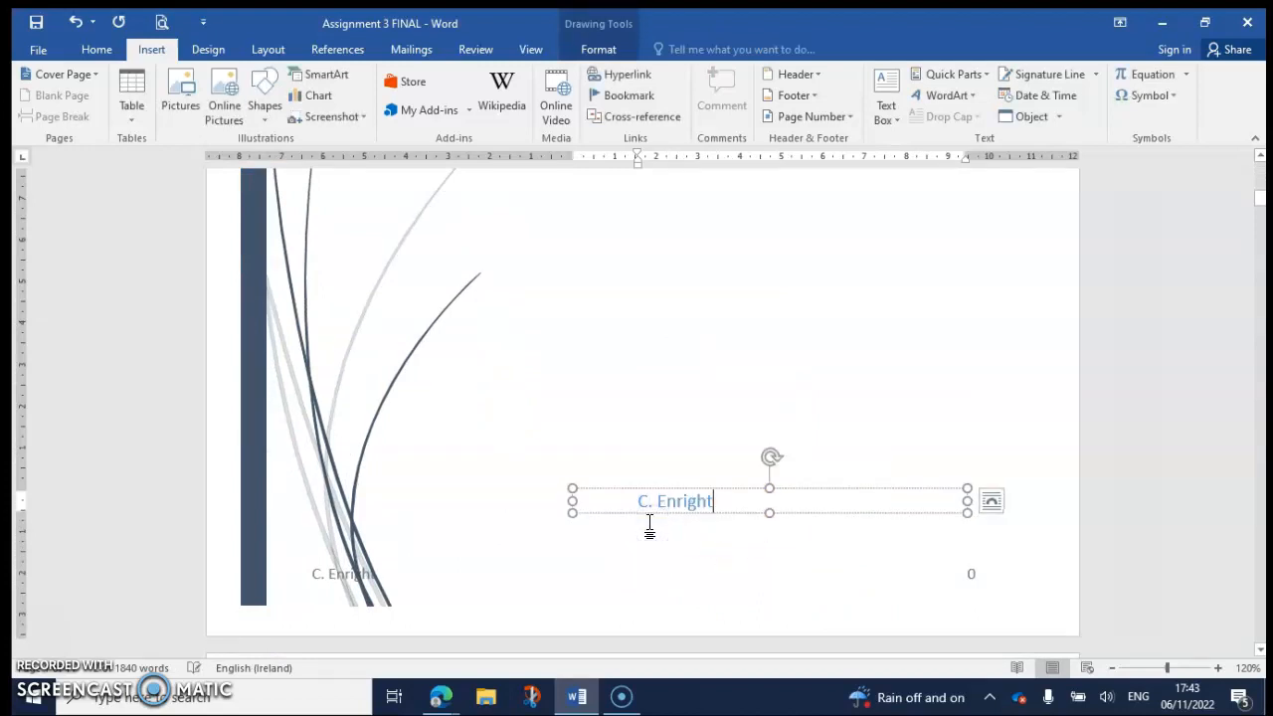
click(822, 391)
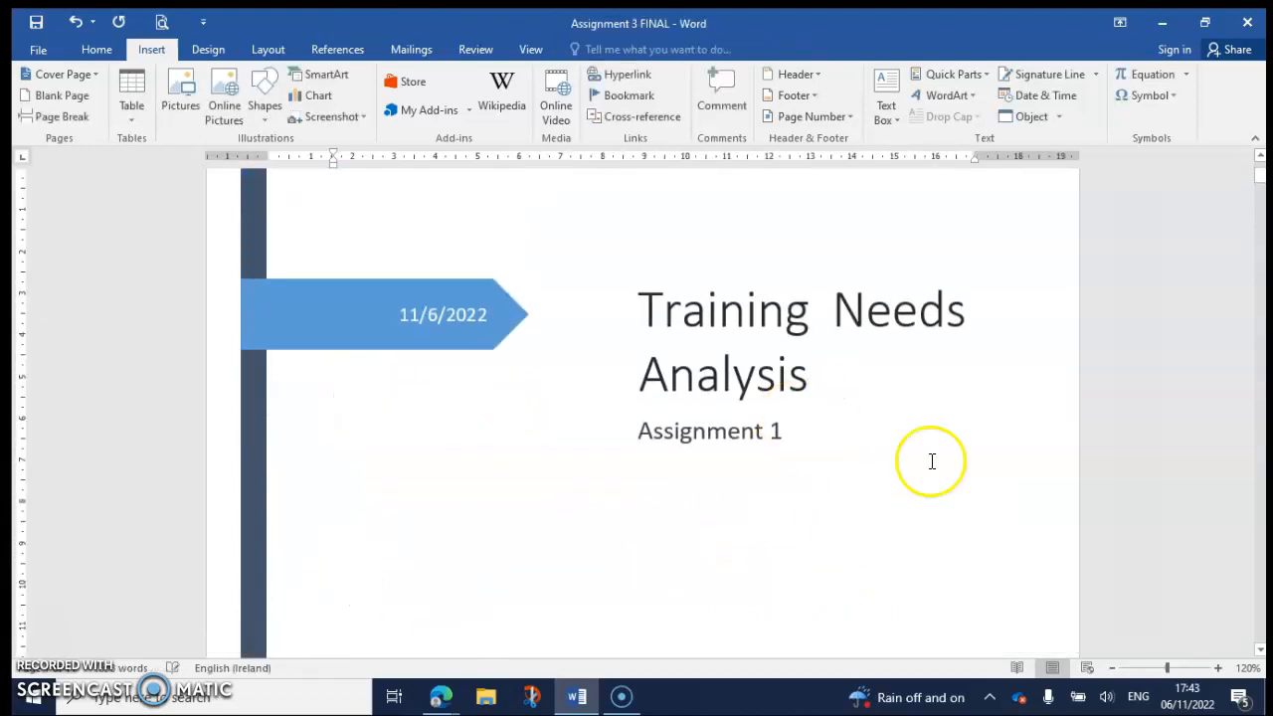
Update the entire table of contents following the cover page and check the page numbering up to the Introduction
scroll(924, 458, down, 10)
scroll(929, 460, down, 5)
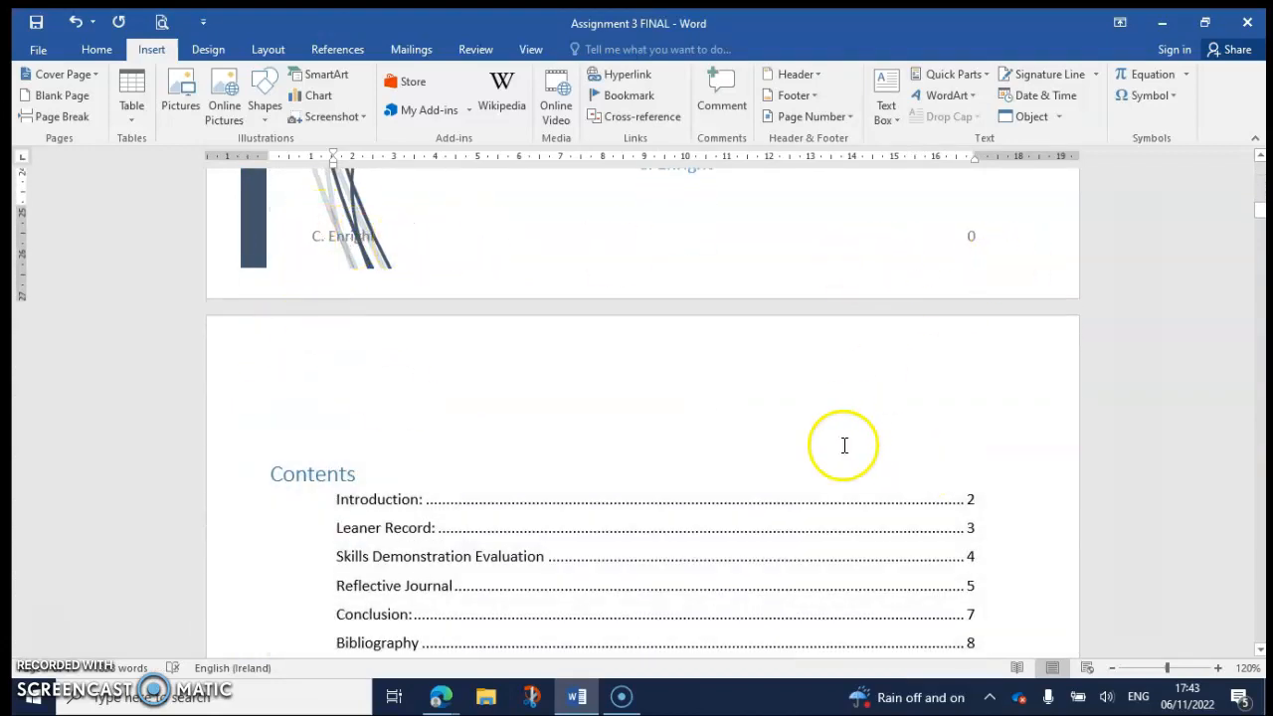
scroll(850, 446, down, 2)
click(548, 366)
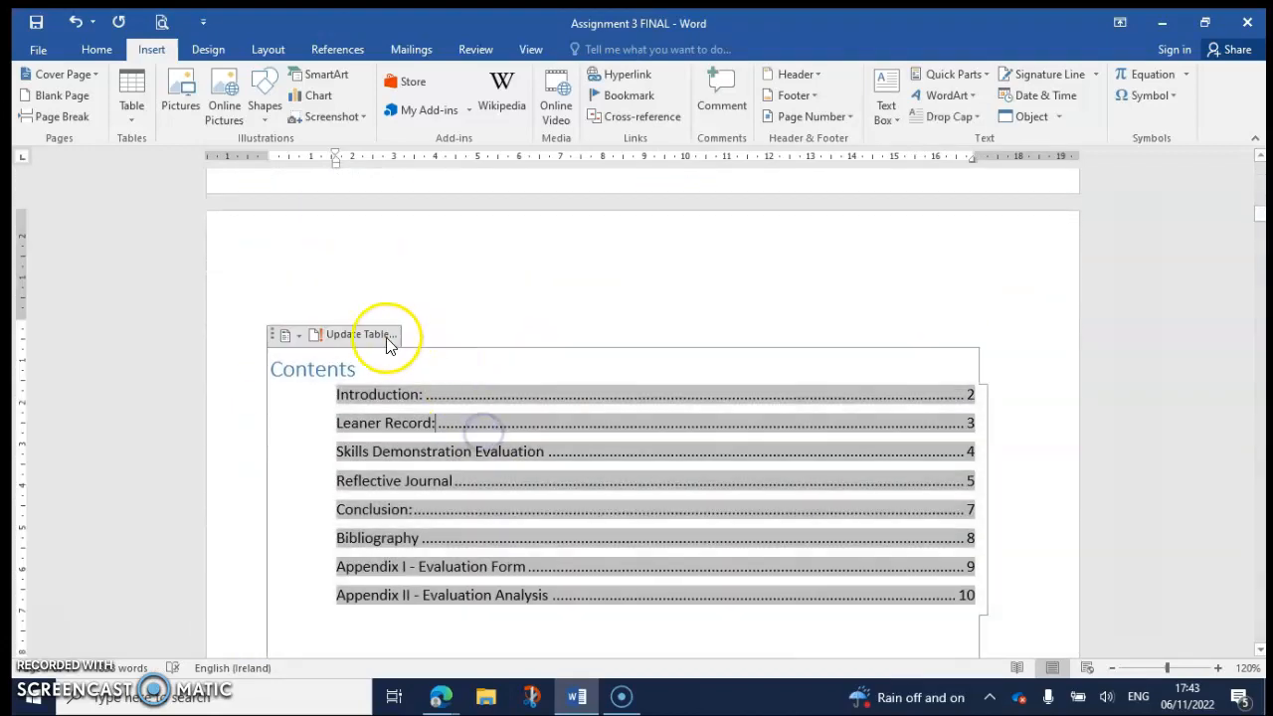
click(370, 333)
click(635, 375)
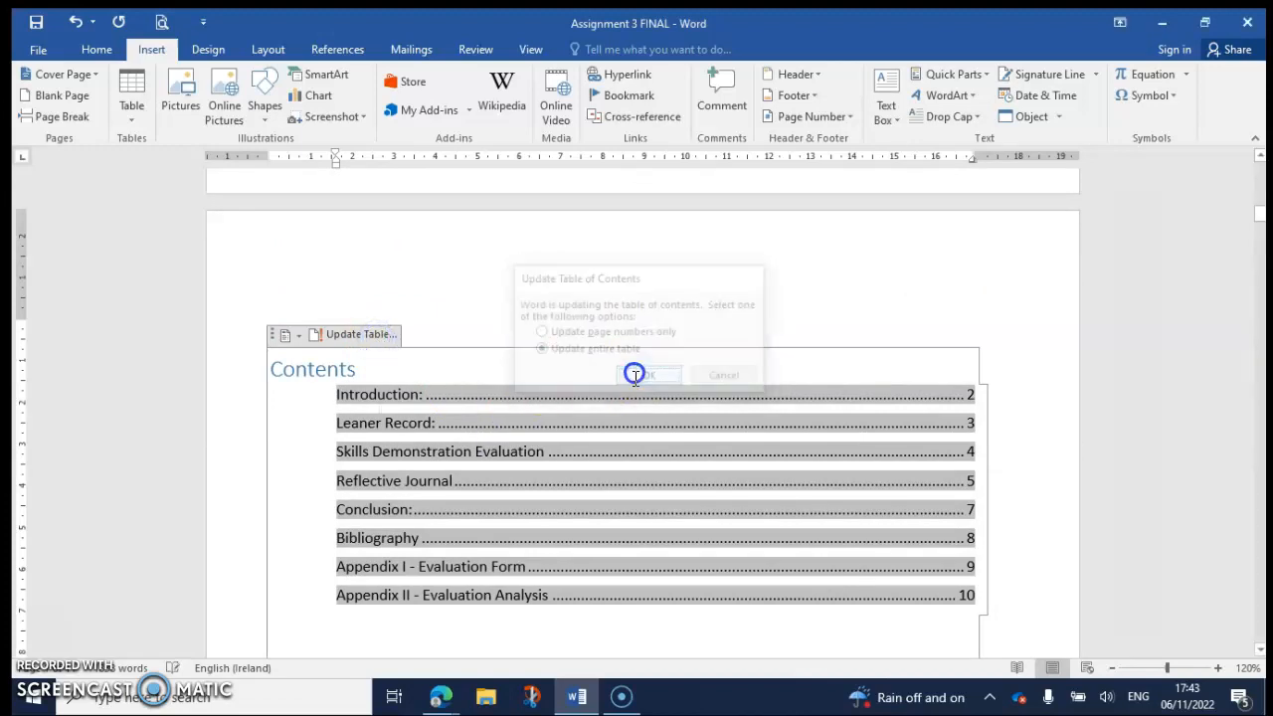
scroll(744, 497, down, 5)
scroll(744, 493, down, 3)
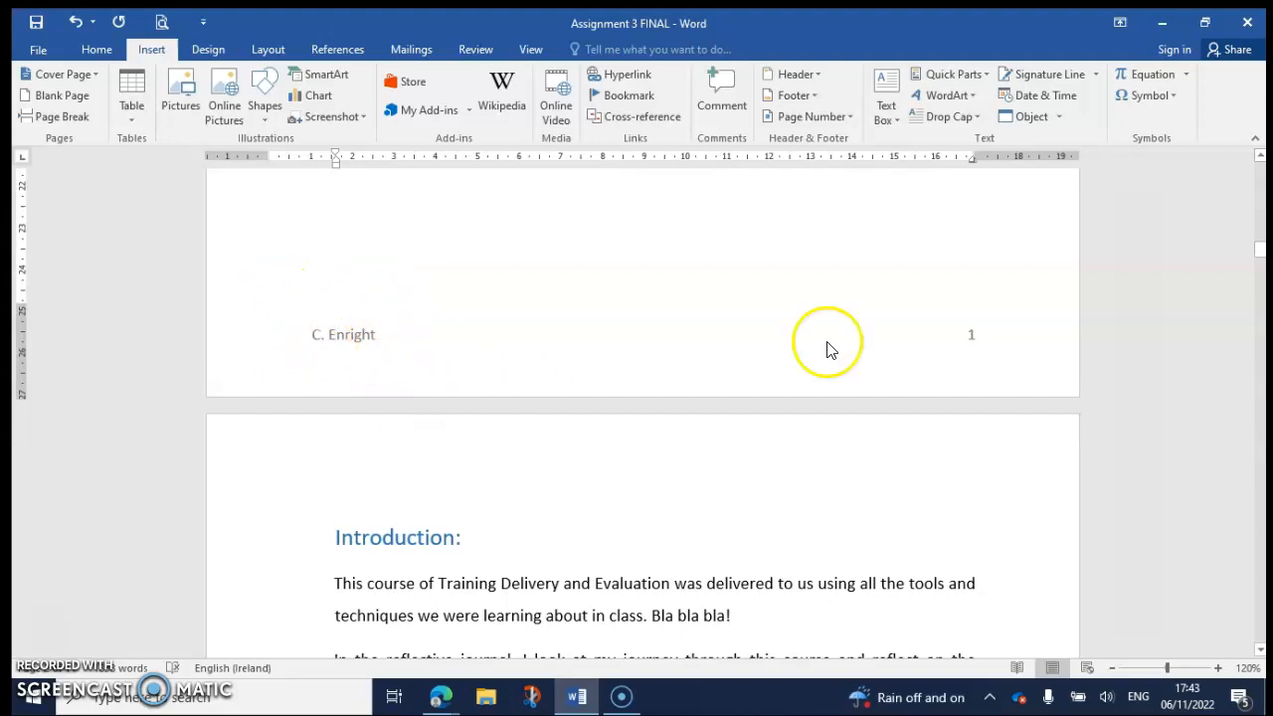
Start a spelling and grammar check of the document and correct the misspelled word "lerner" to "learner"
scroll(866, 547, down, 4)
scroll(868, 544, down, 10)
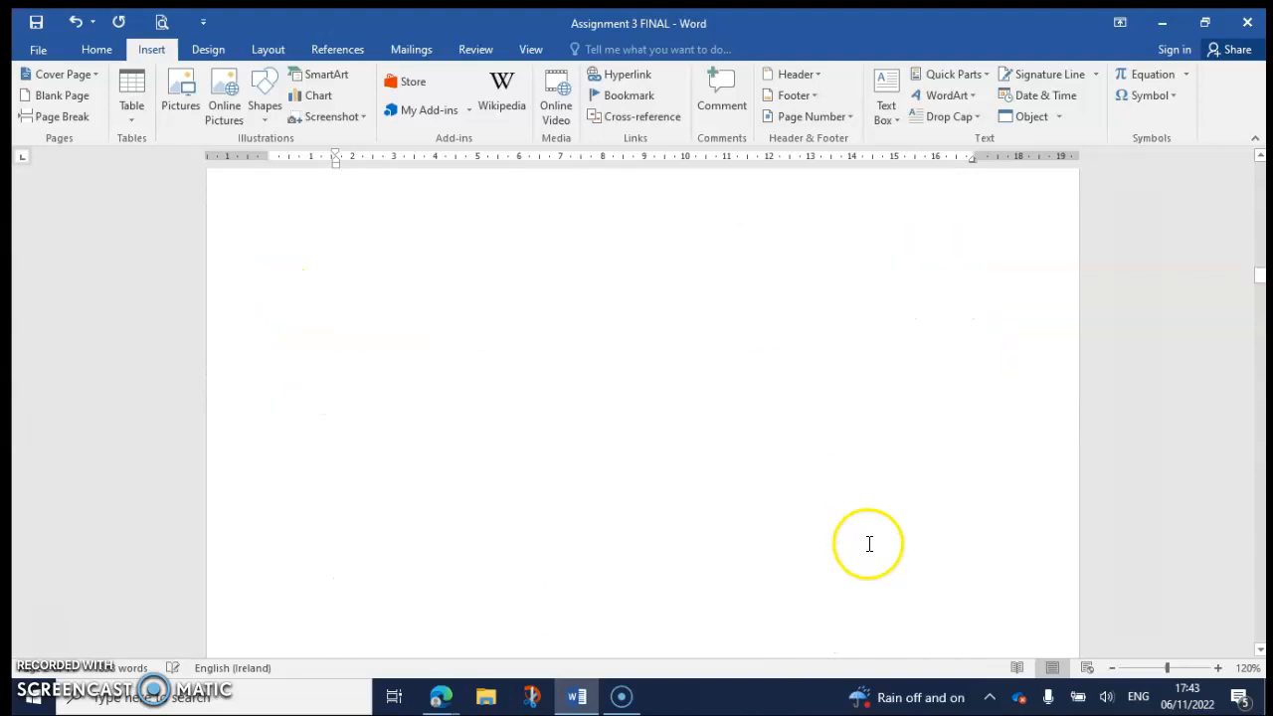
scroll(885, 545, down, 4)
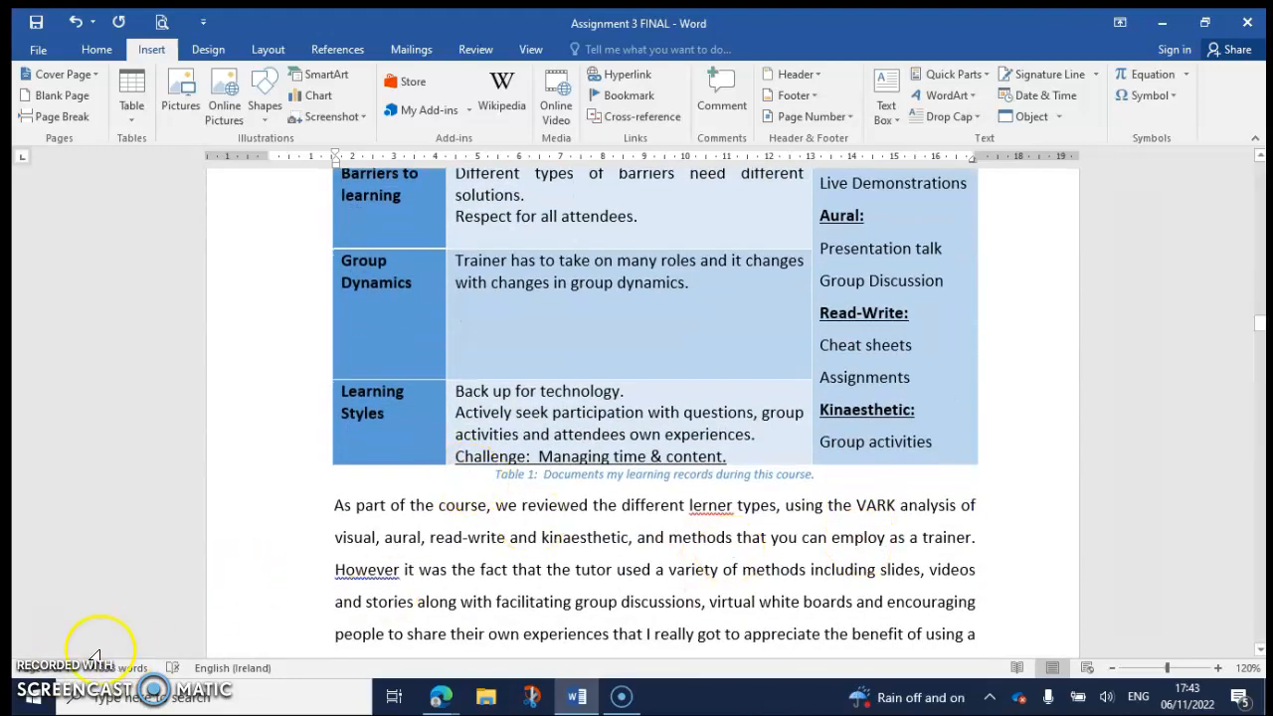
scroll(557, 517, down, 5)
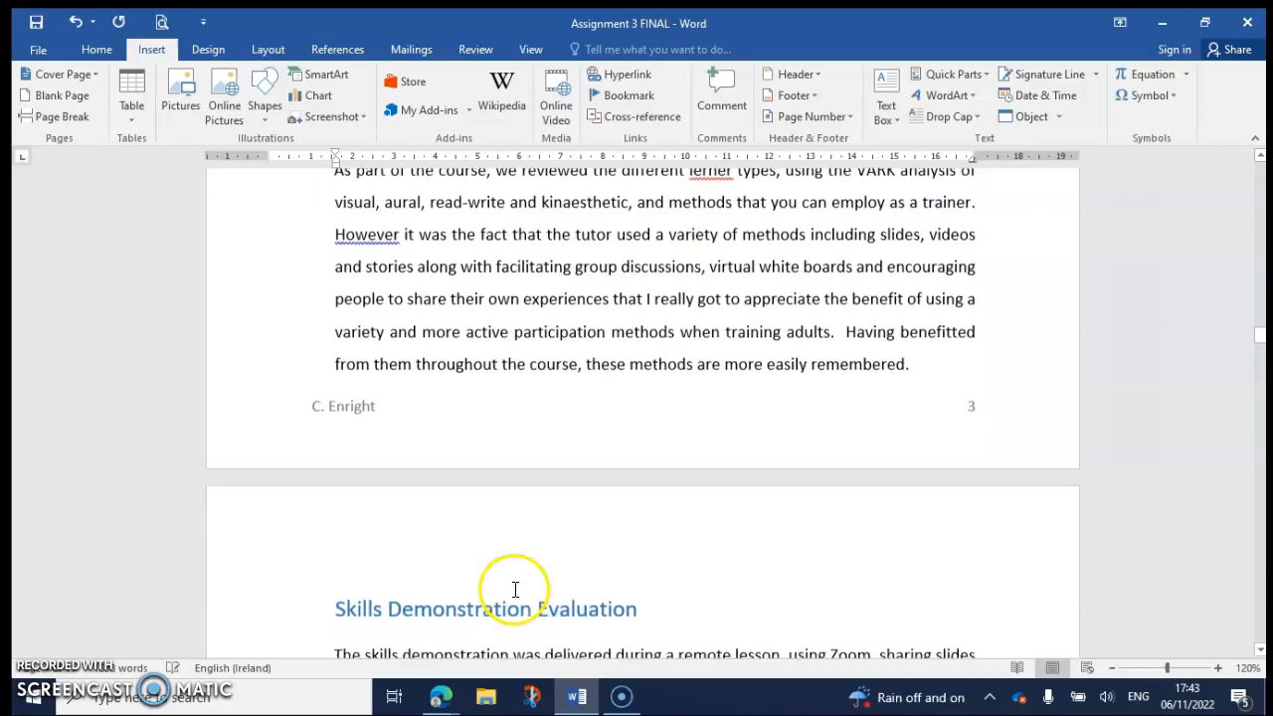
click(339, 51)
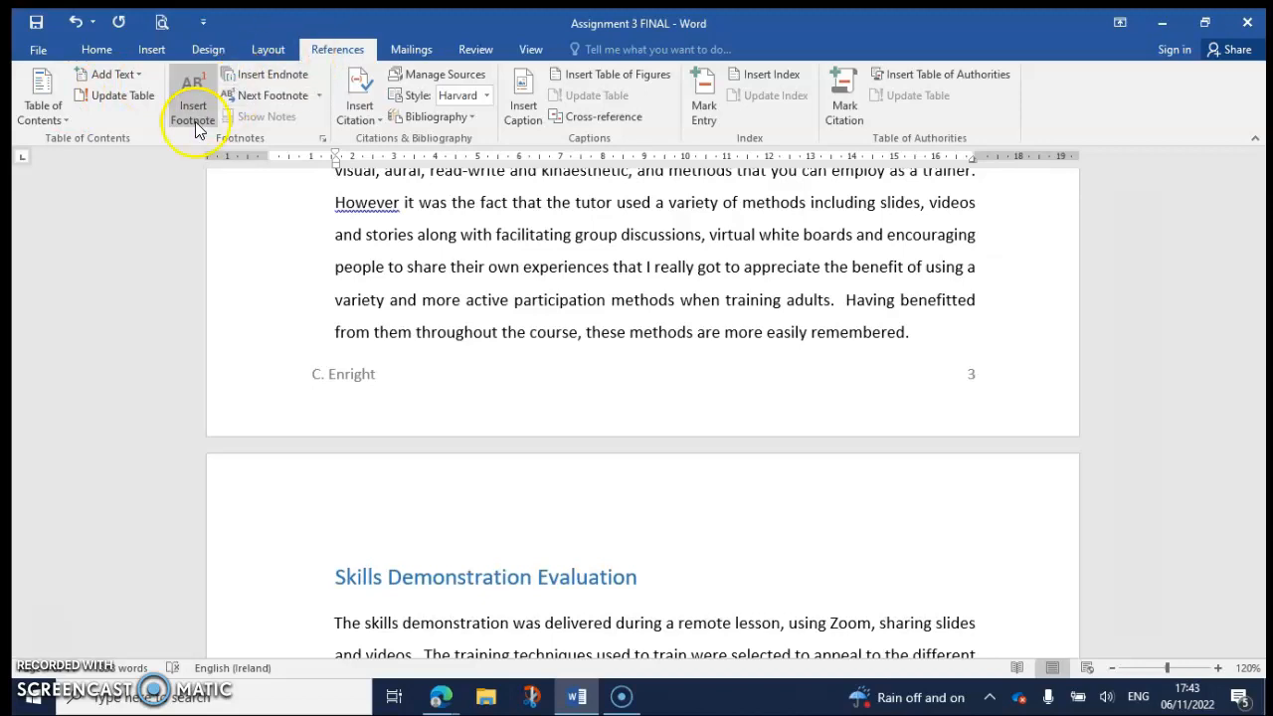
click(466, 52)
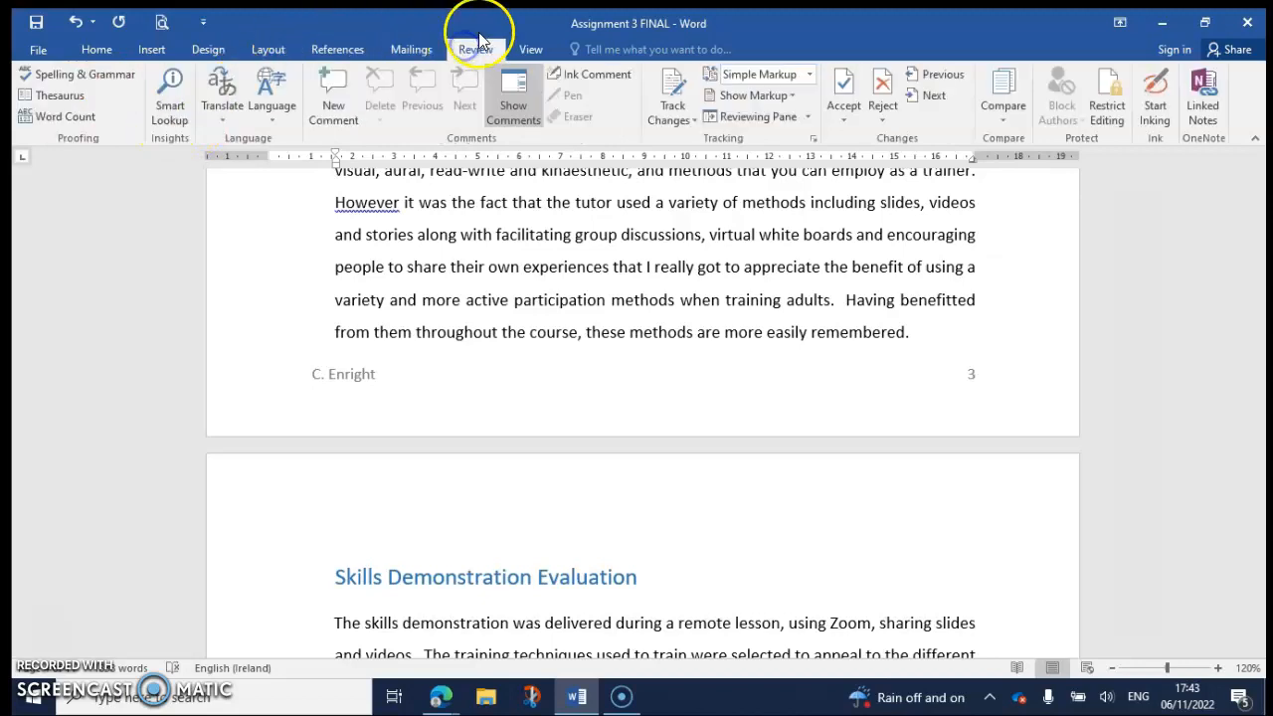
click(58, 72)
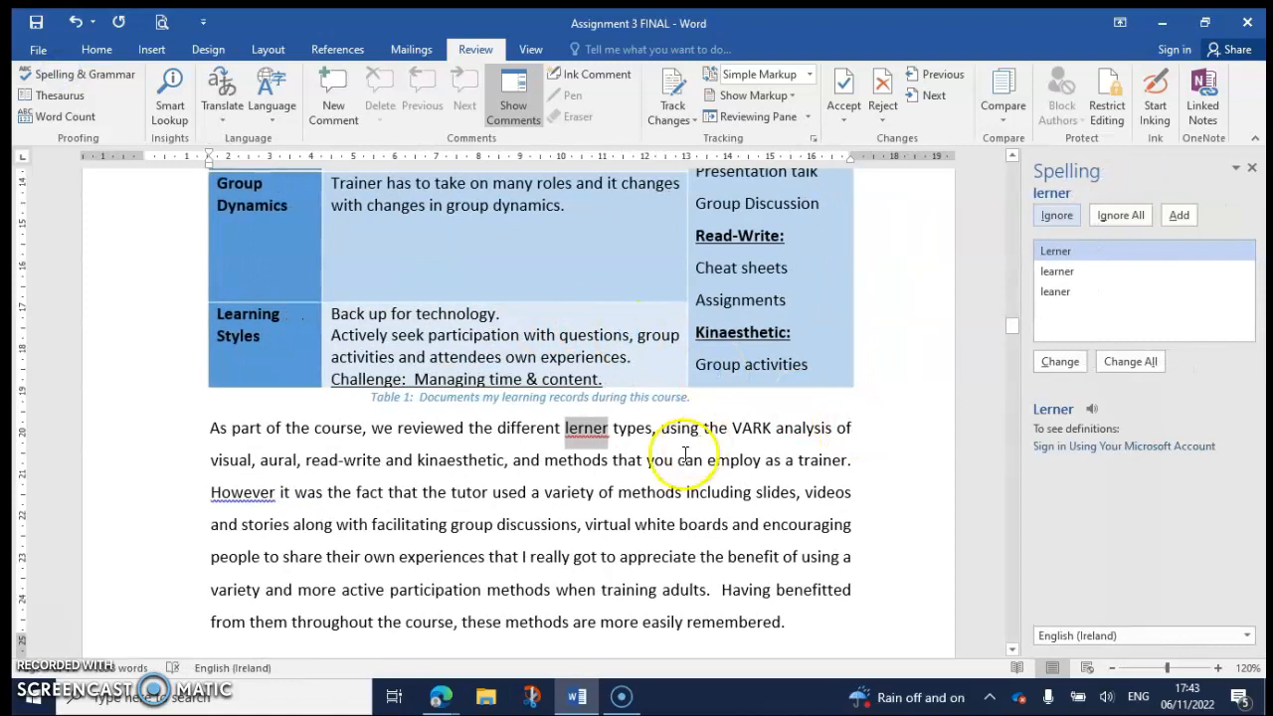
click(1060, 273)
click(1059, 361)
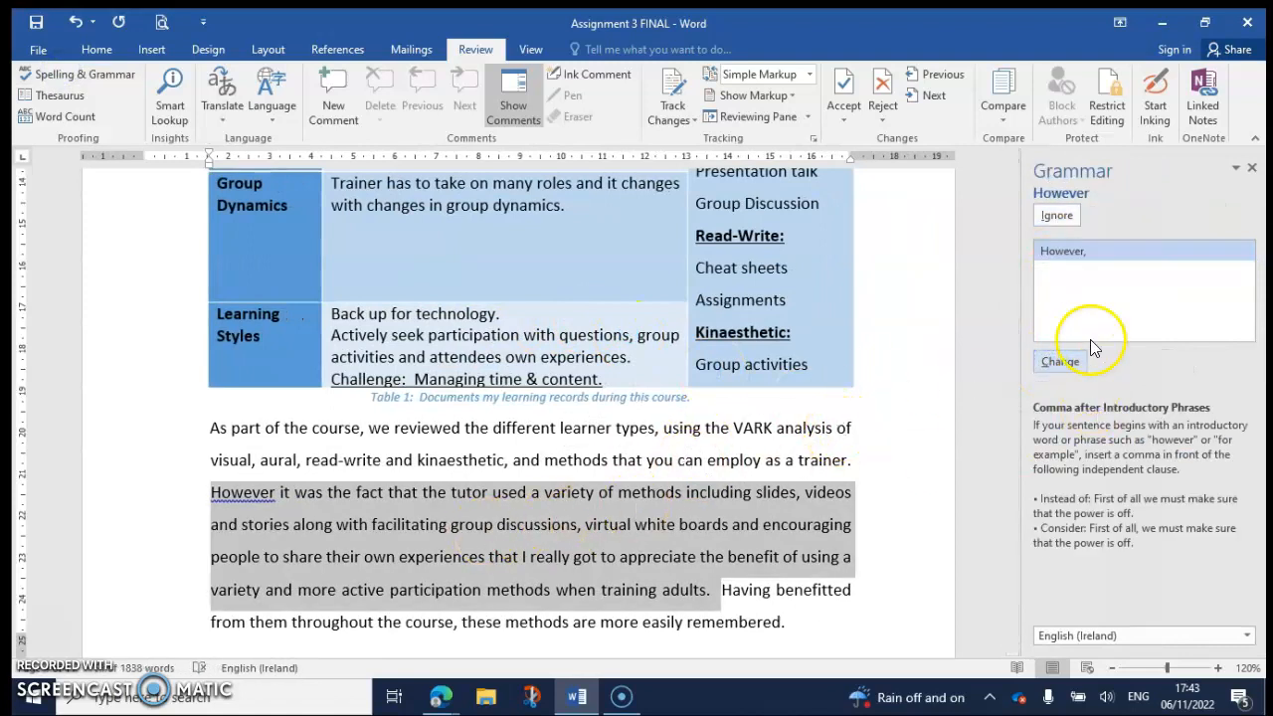
Accept the suggested comma after "However", ignore the grammar suggestion for "these into consideration" and finish the check
click(1066, 361)
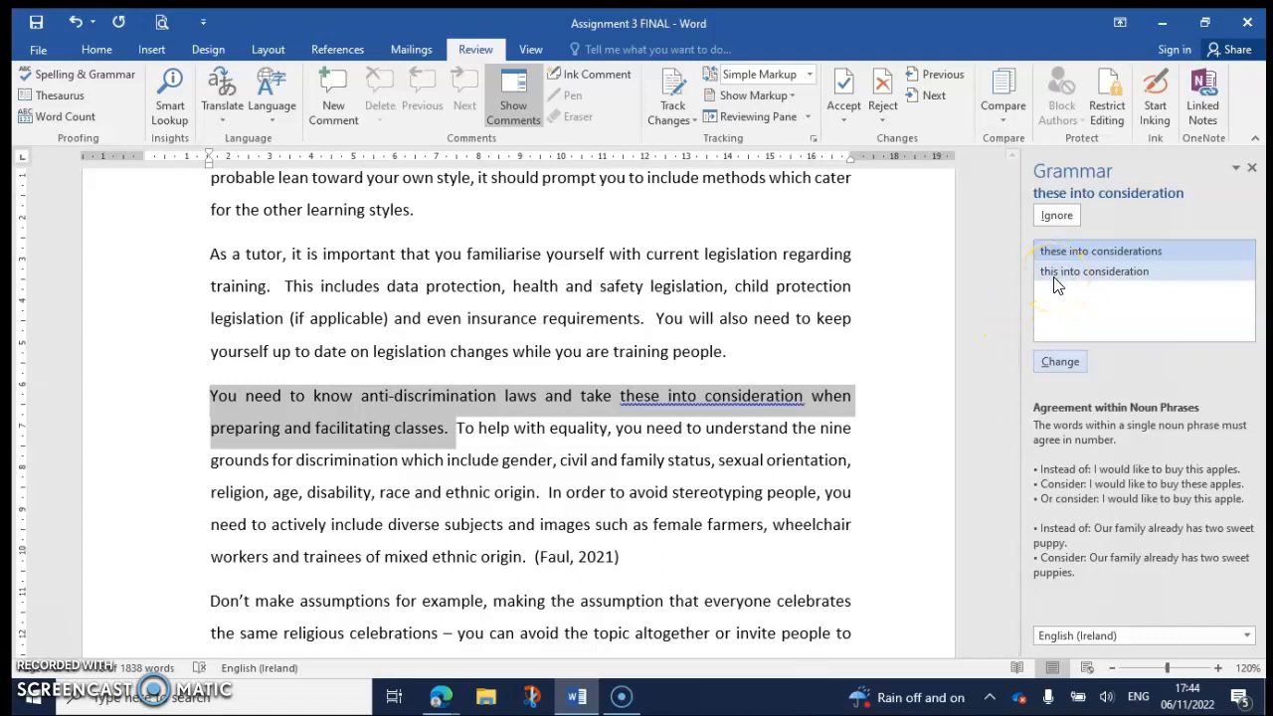
click(1058, 217)
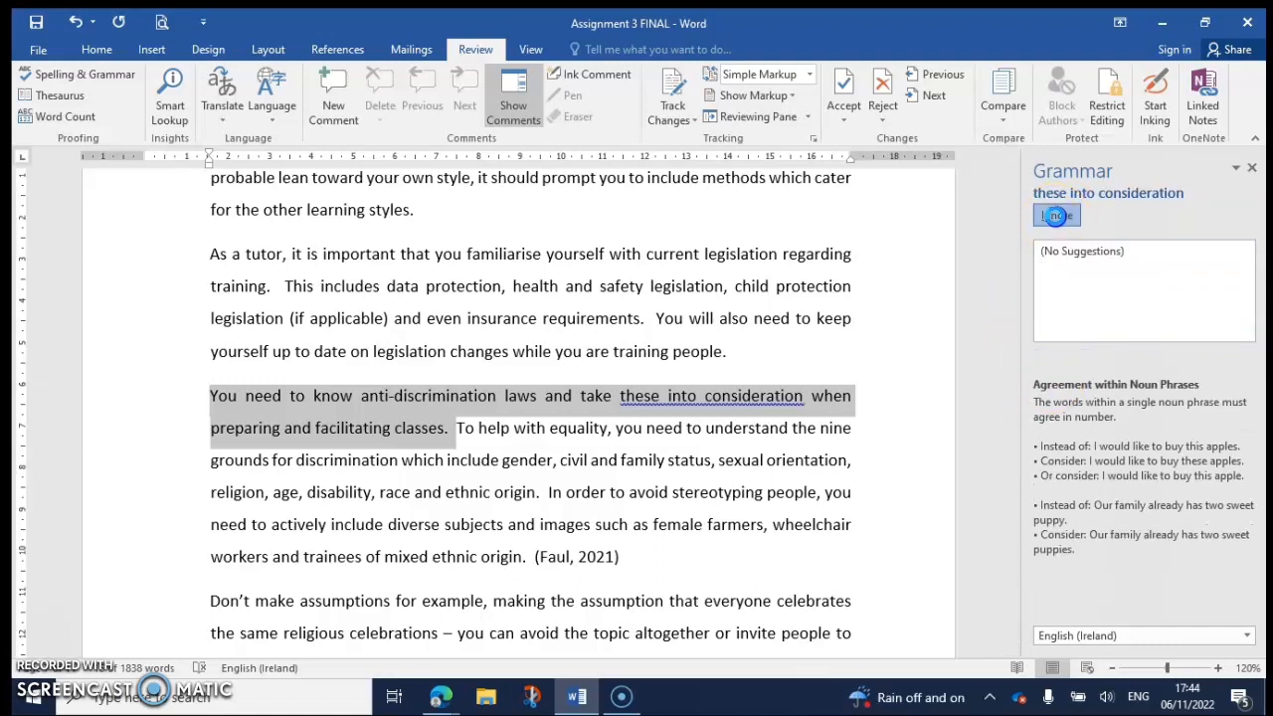
click(646, 404)
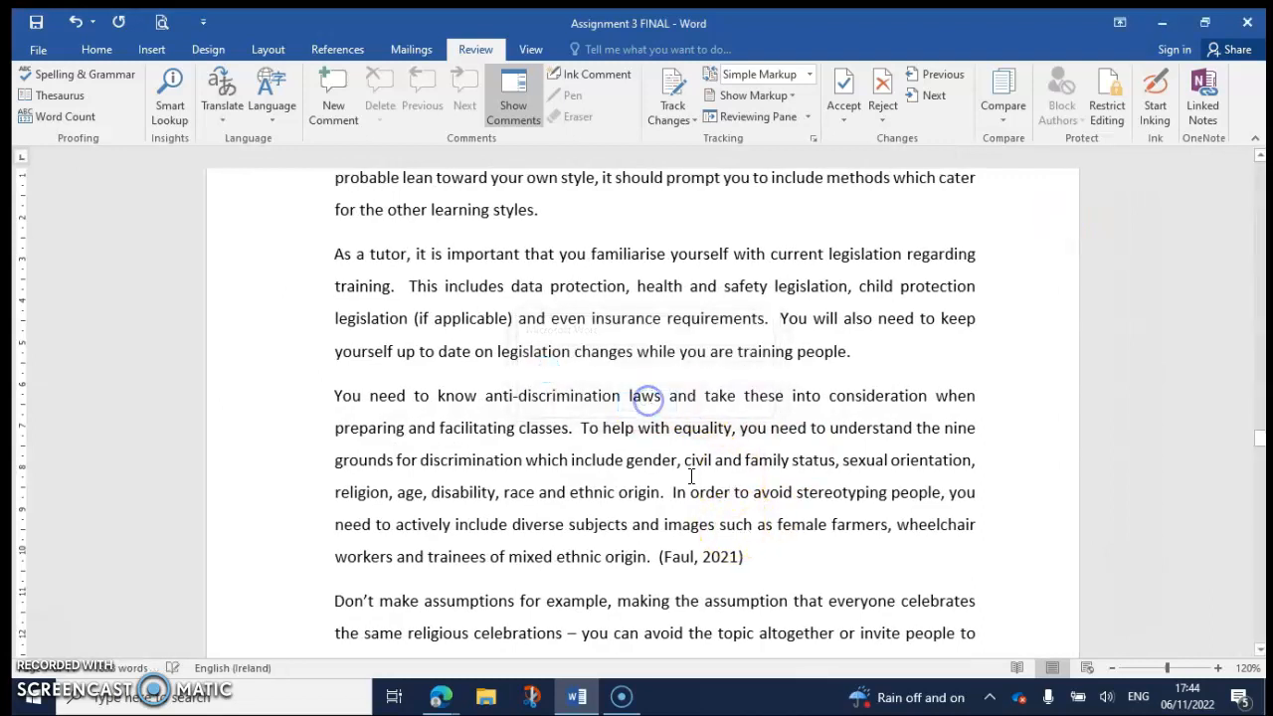
scroll(701, 514, down, 7)
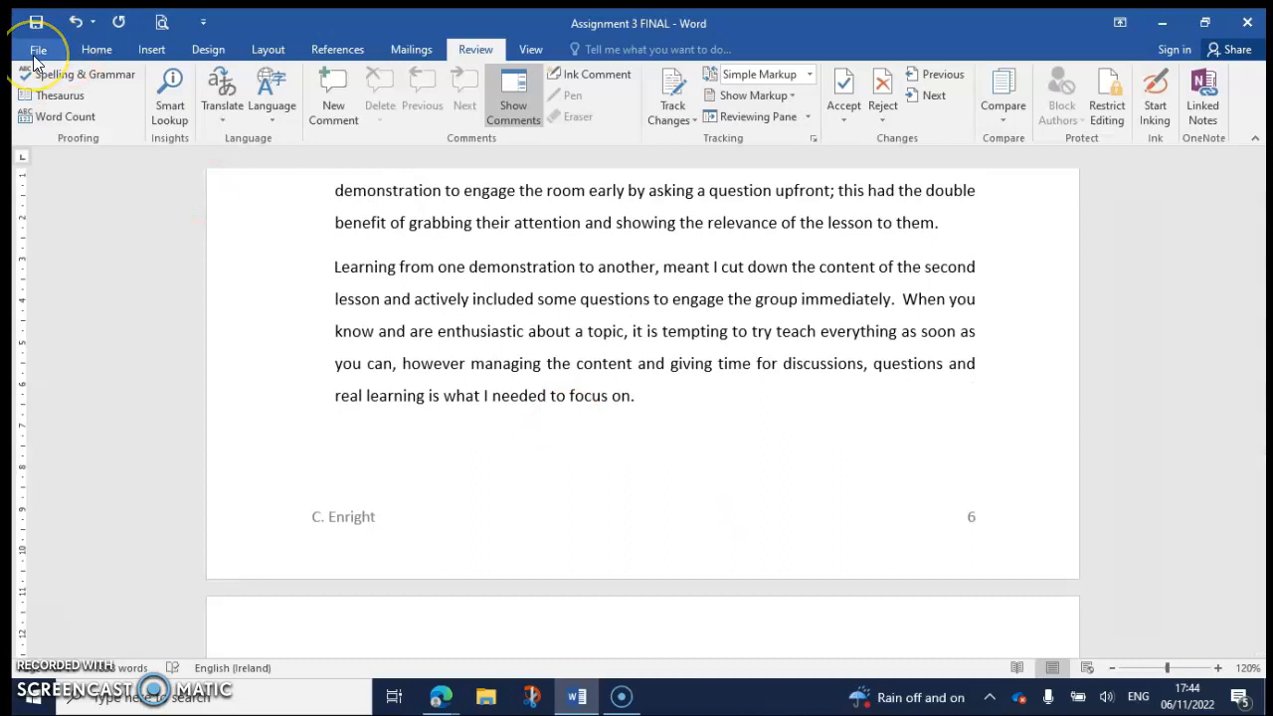
click(507, 480)
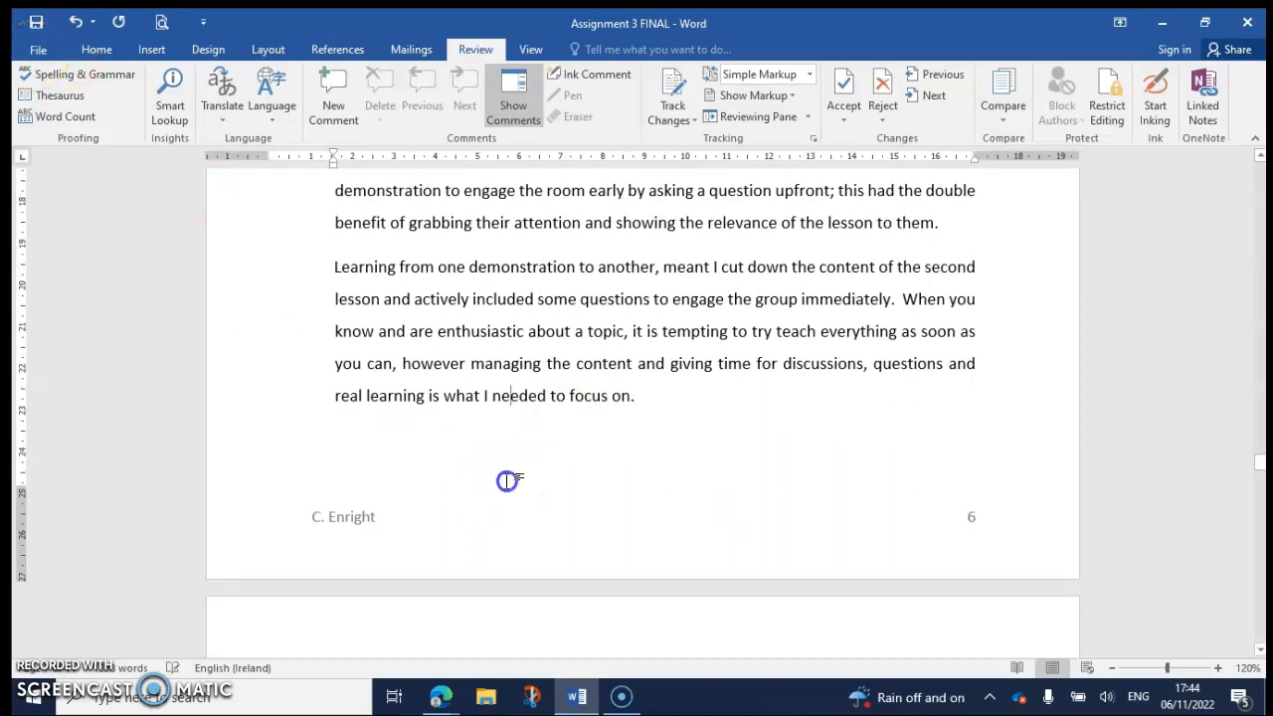